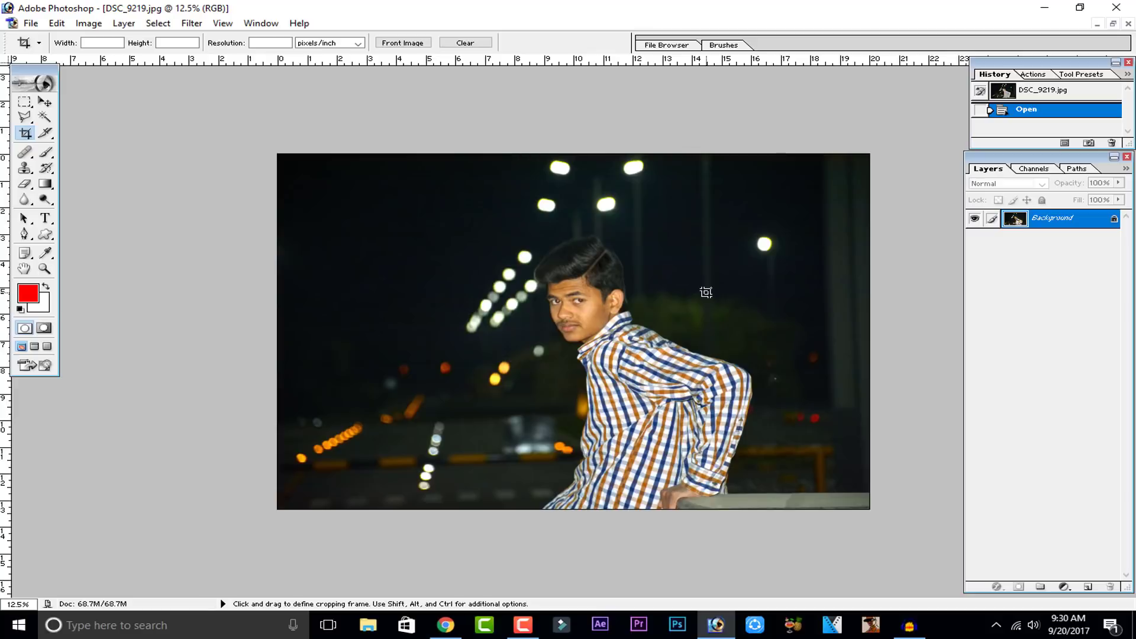
Step: Trace a red filled shape along the shirt's back edge with the Pen tool in shape layer mode
{"action": "left_click", "coordinate": [46, 103]}
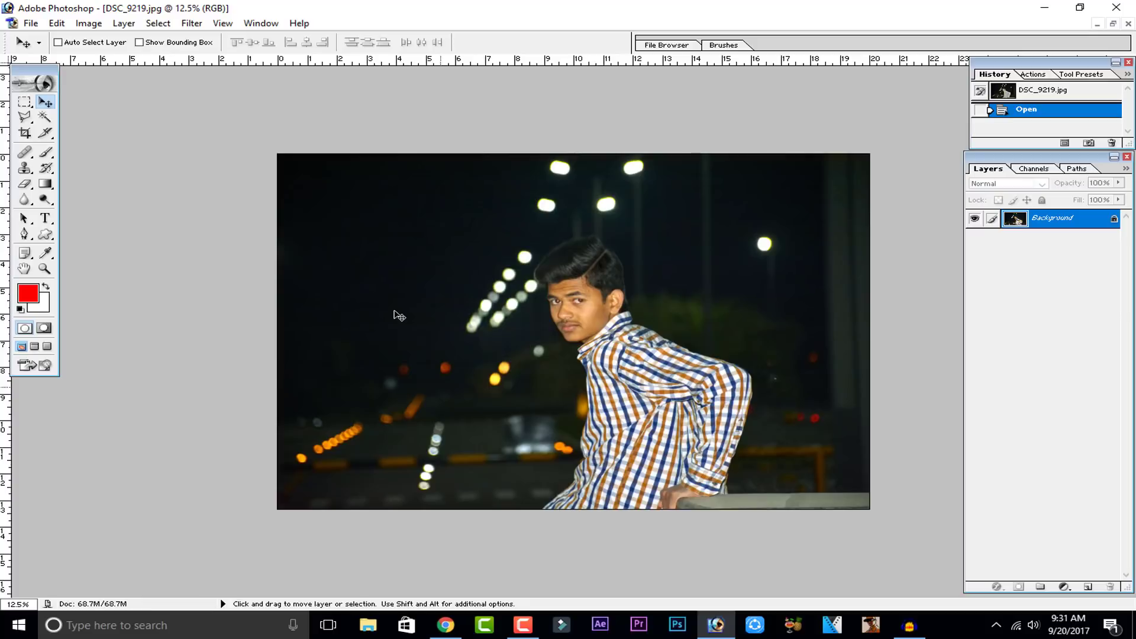
{"action": "left_click_drag", "start_coordinate": [24, 117], "coordinate": [62, 131]}
{"action": "key", "text": "ctrl+plus"}
{"action": "key", "text": "ctrl+plus"}
{"action": "key", "text": "ctrl+plus"}
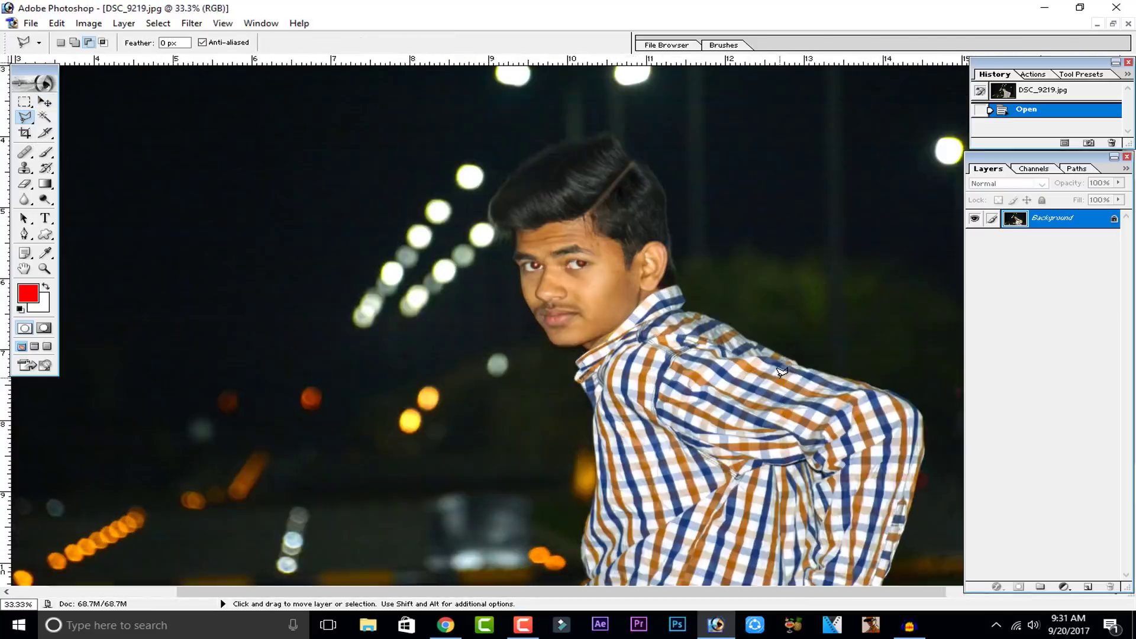
{"action": "left_click_drag", "start_coordinate": [846, 581], "coordinate": [586, 365]}
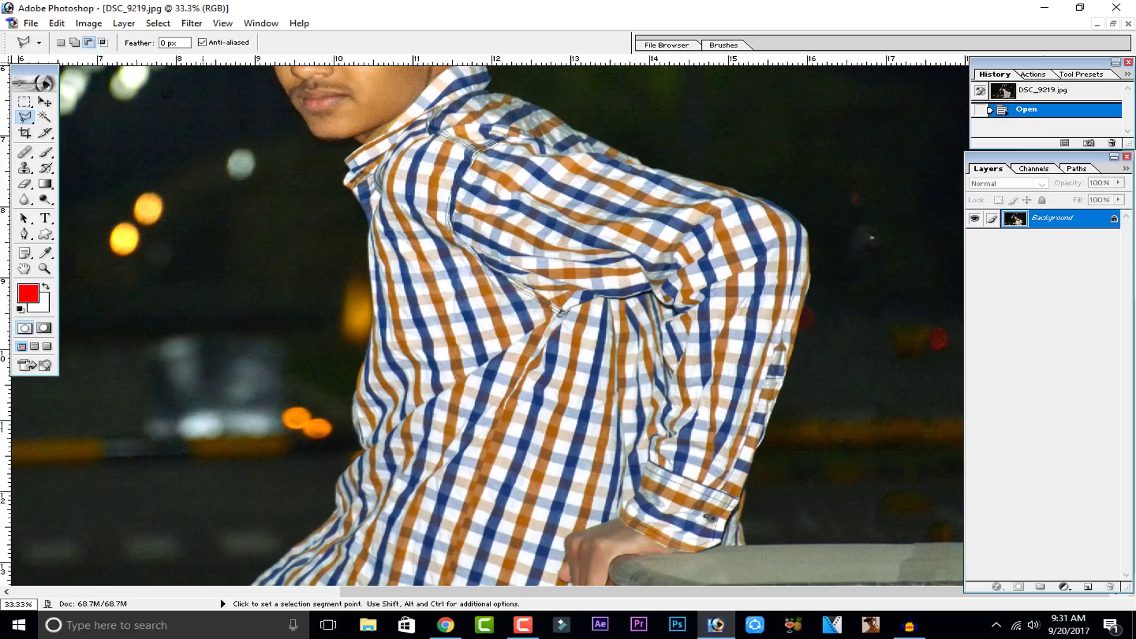
{"action": "left_click", "coordinate": [24, 117]}
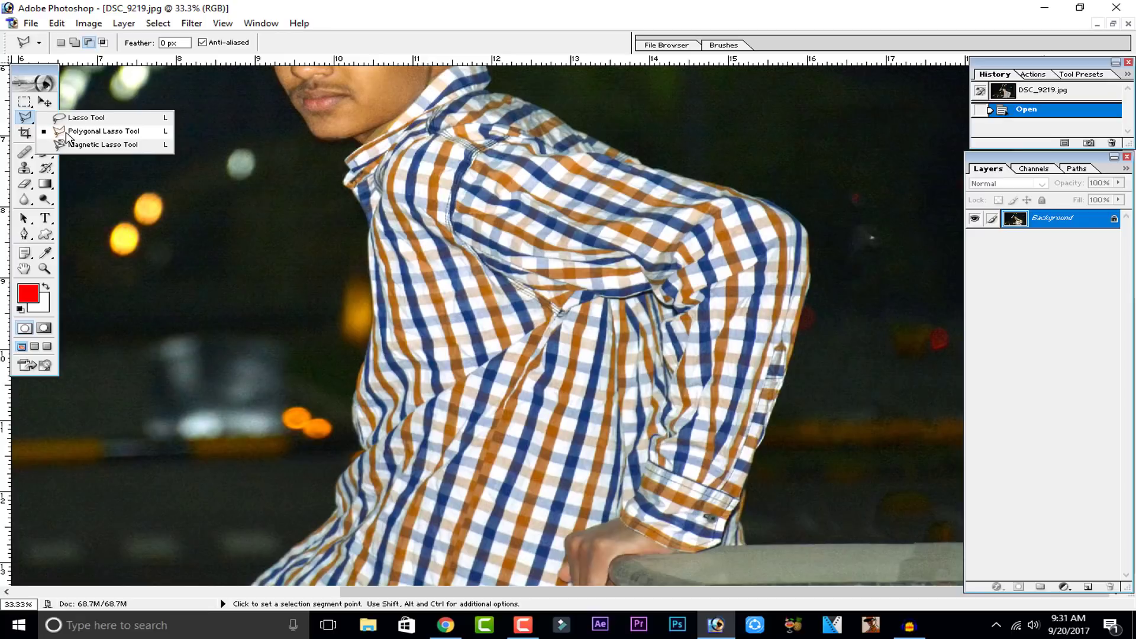
{"action": "left_click", "coordinate": [24, 234]}
{"action": "left_click", "coordinate": [737, 544]}
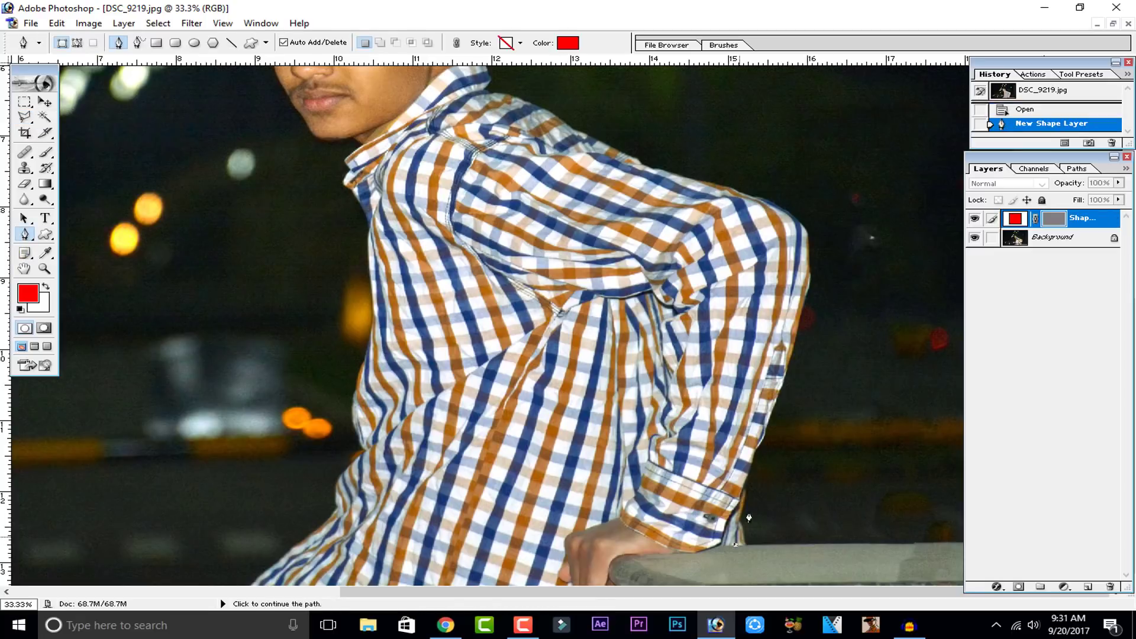
{"action": "left_click", "coordinate": [746, 484]}
{"action": "left_click", "coordinate": [772, 426]}
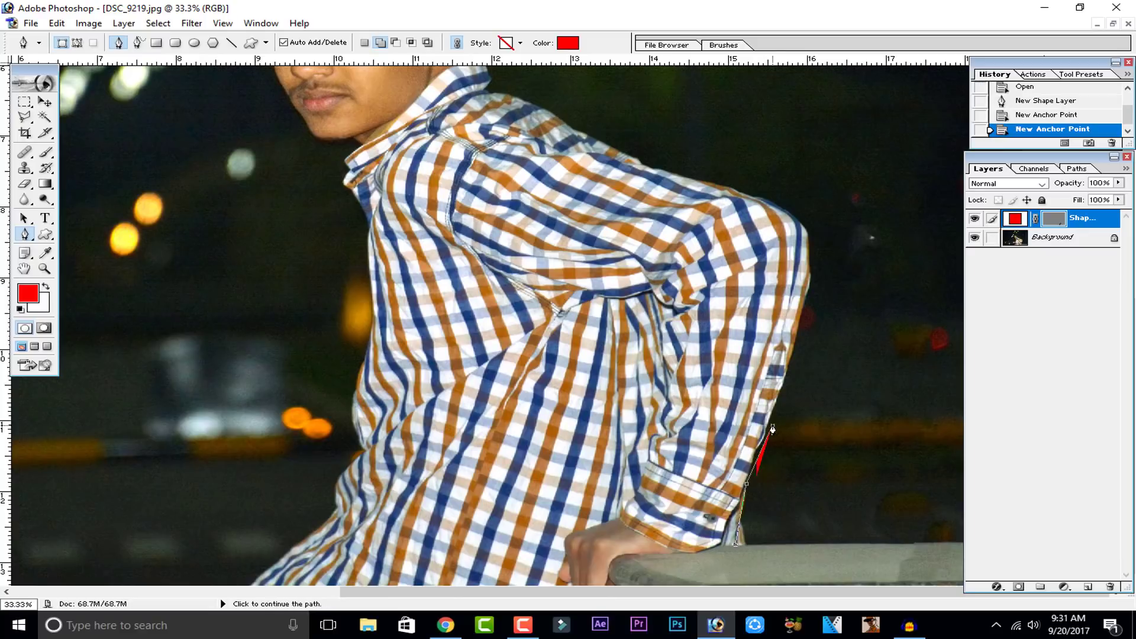
{"action": "left_click", "coordinate": [784, 380]}
{"action": "left_click", "coordinate": [800, 335]}
{"action": "left_click", "coordinate": [810, 299]}
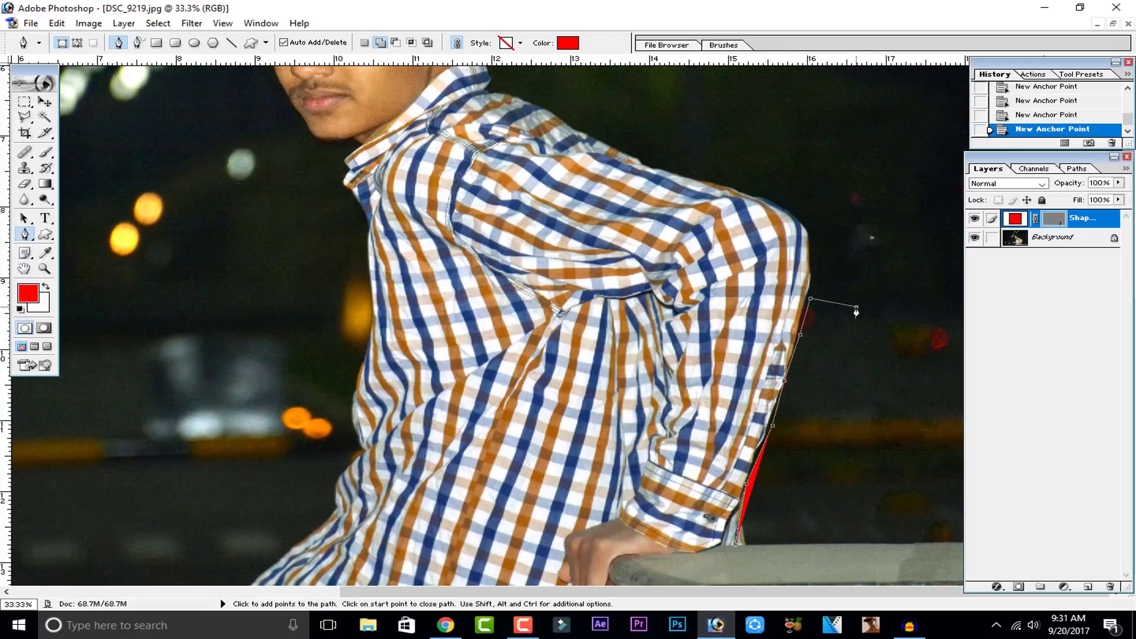
{"action": "left_click", "coordinate": [857, 307]}
{"action": "left_click", "coordinate": [909, 348]}
{"action": "left_click", "coordinate": [897, 410]}
{"action": "left_click", "coordinate": [864, 478]}
{"action": "left_click", "coordinate": [814, 525]}
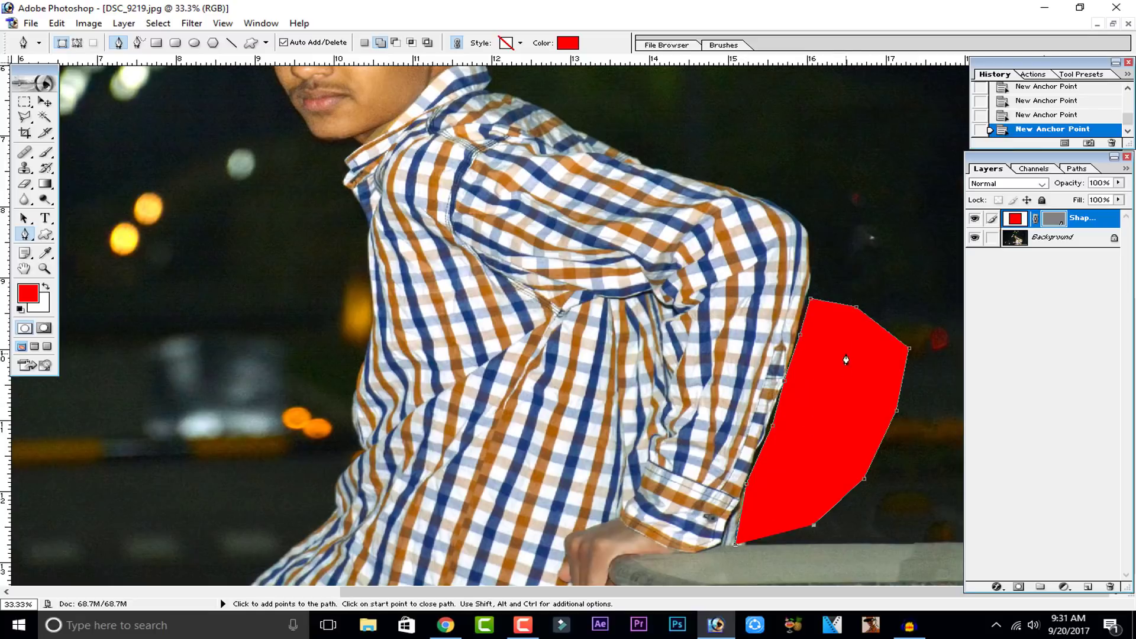
Step: Set the foreground colour to black (000000) and switch the Pen tool to Paths mode
{"action": "left_click", "coordinate": [29, 294]}
{"action": "left_click_drag", "start_coordinate": [678, 320], "coordinate": [674, 379]}
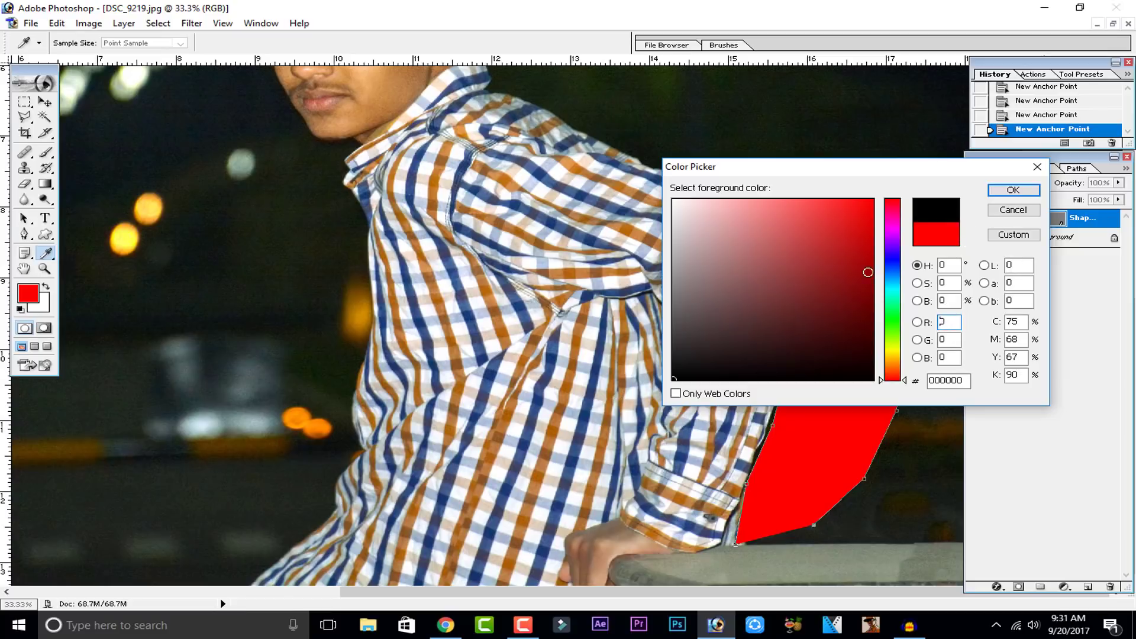
{"action": "left_click", "coordinate": [1013, 190]}
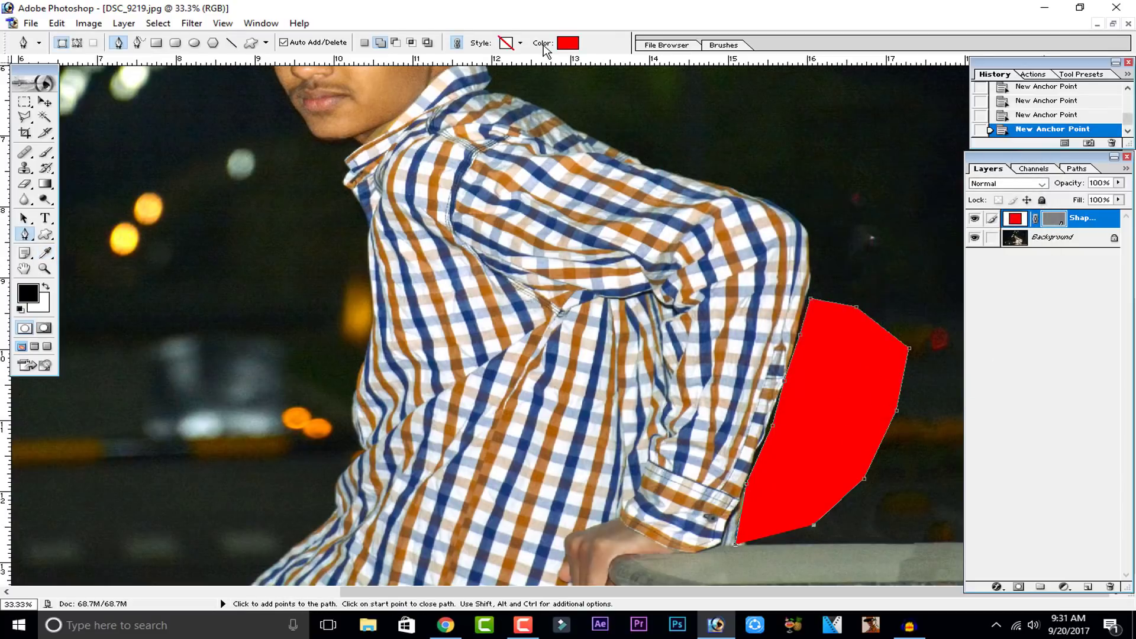
{"action": "left_click", "coordinate": [77, 42]}
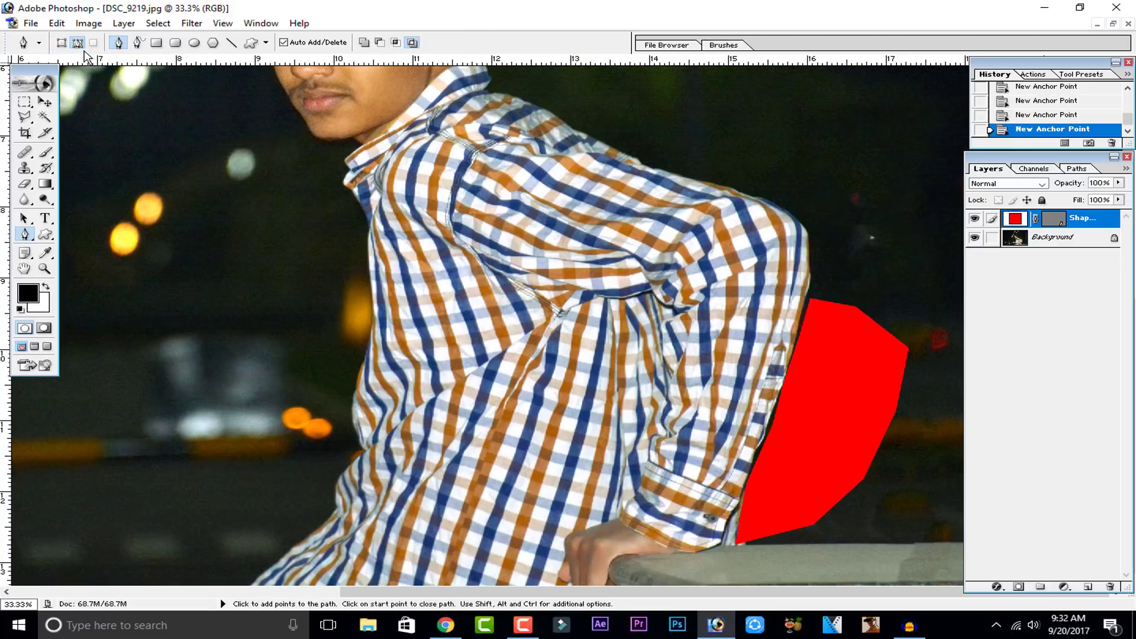
Step: Delete the red shape layer
{"action": "left_click", "coordinate": [1017, 219]}
{"action": "right_click", "coordinate": [1017, 219]}
{"action": "left_click", "coordinate": [1080, 357]}
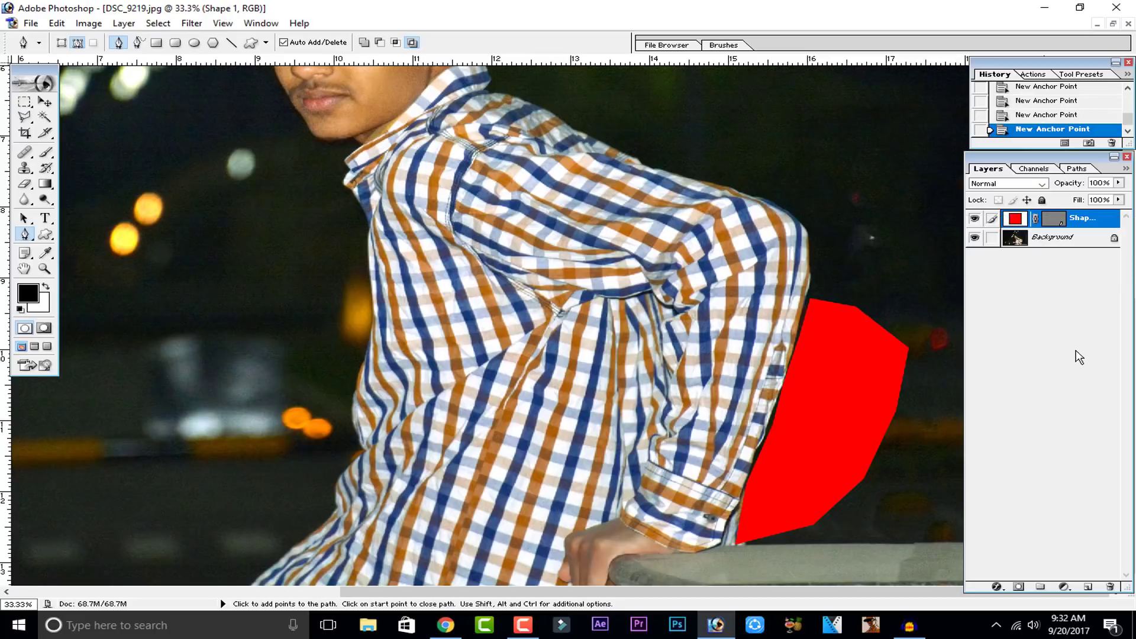
{"action": "left_click", "coordinate": [1110, 586]}
{"action": "left_click", "coordinate": [511, 239]}
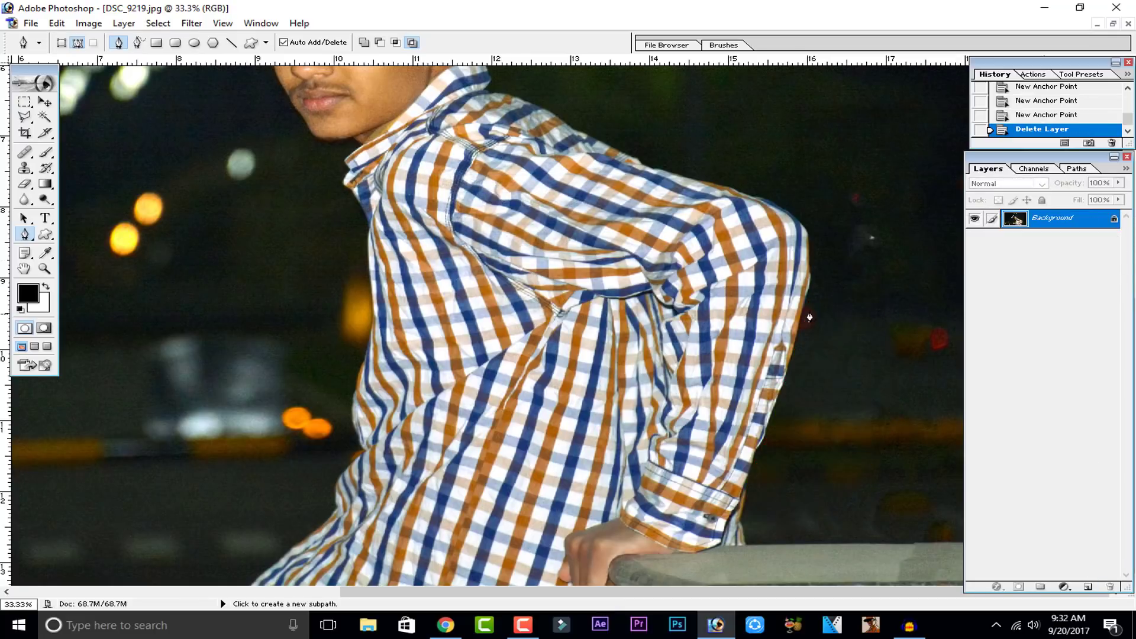
Step: Trace a work path with the Pen tool up the shirt's back, around the neck and along the hair
{"action": "left_click", "coordinate": [77, 42]}
{"action": "left_click", "coordinate": [739, 546]}
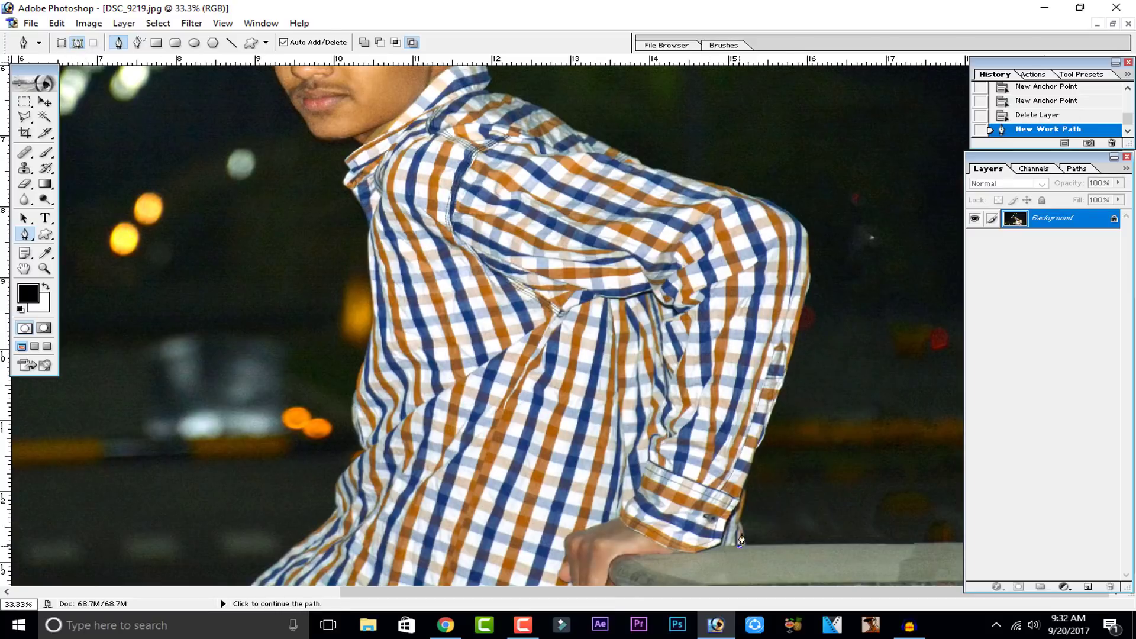
{"action": "left_click", "coordinate": [751, 475]}
{"action": "left_click", "coordinate": [785, 377]}
{"action": "left_click", "coordinate": [809, 287]}
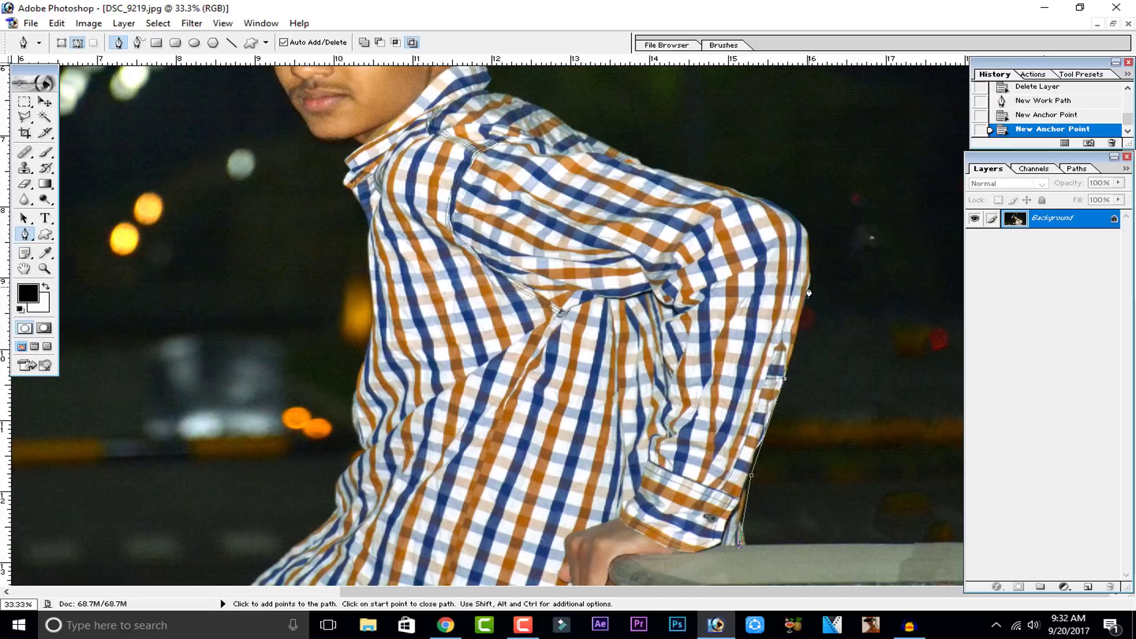
{"action": "left_click", "coordinate": [806, 225]}
{"action": "left_click", "coordinate": [667, 171]}
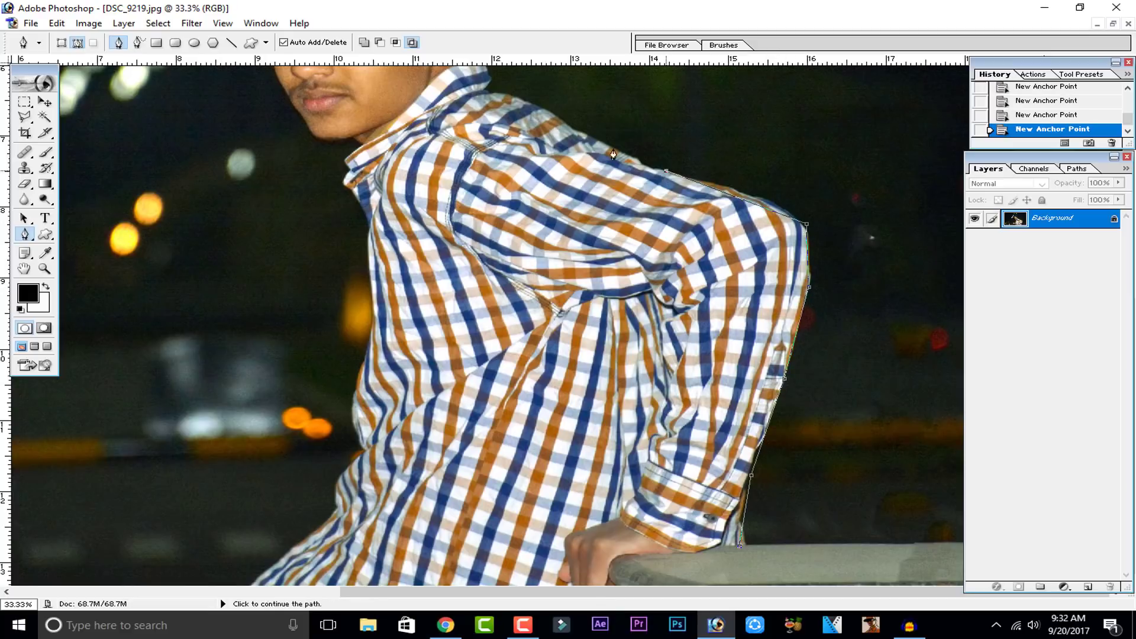
{"action": "left_click", "coordinate": [570, 124]}
{"action": "left_click", "coordinate": [497, 92]}
{"action": "left_click_drag", "start_coordinate": [549, 234], "coordinate": [597, 418]}
{"action": "left_click", "coordinate": [531, 246]}
{"action": "left_click", "coordinate": [523, 217]}
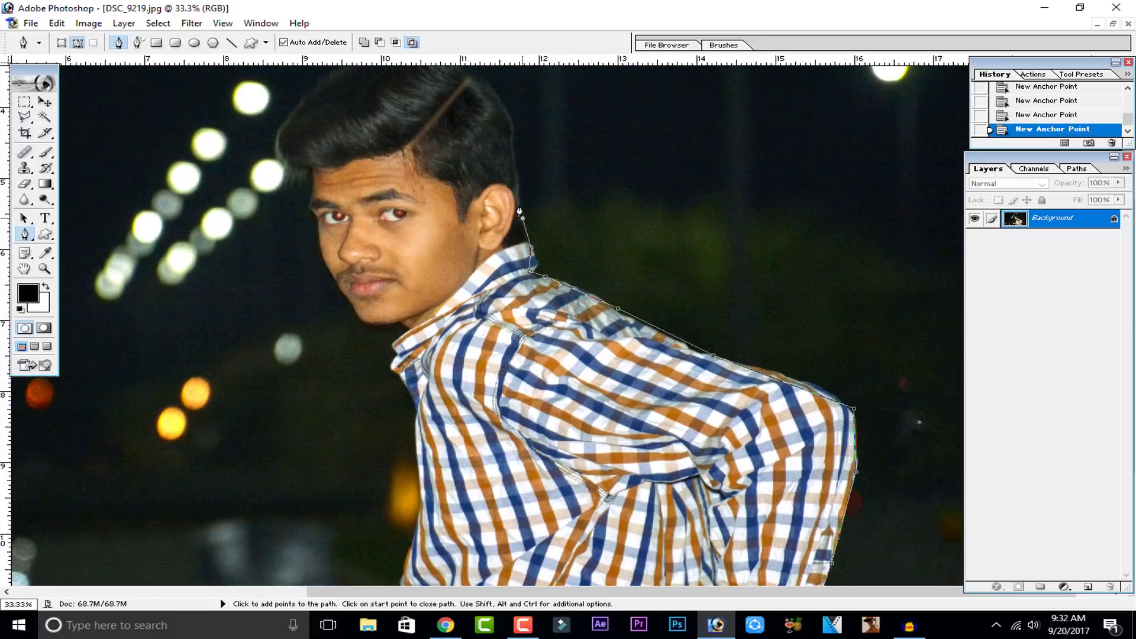
{"action": "left_click", "coordinate": [494, 170]}
{"action": "left_click", "coordinate": [414, 162]}
{"action": "left_click_drag", "start_coordinate": [546, 473], "coordinate": [505, 288]}
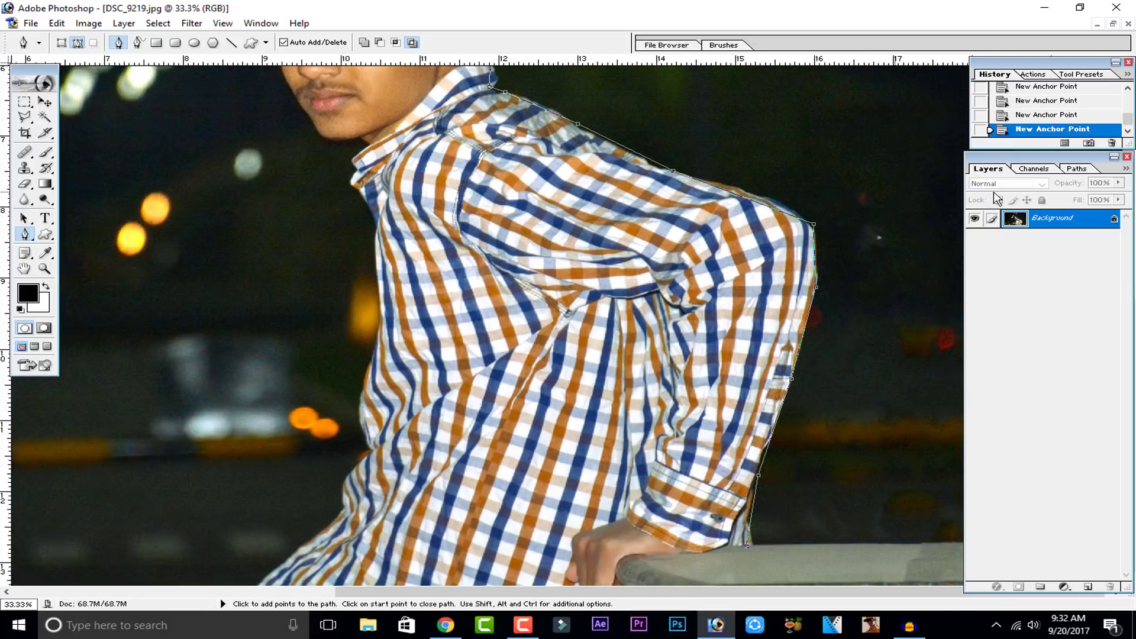
Step: Revert the document to its opened state from the History panel
{"action": "scroll", "coordinate": [1101, 176], "scroll_direction": "up", "scroll_amount": 3}
{"action": "scroll", "coordinate": [1078, 122], "scroll_direction": "up", "scroll_amount": 6}
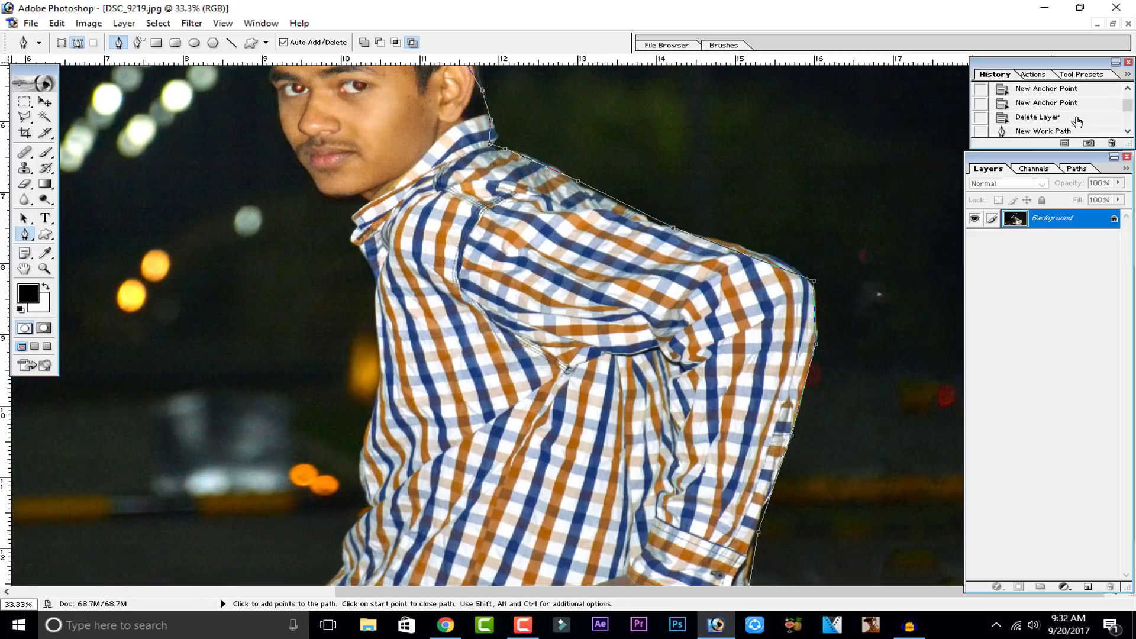
{"action": "left_click", "coordinate": [1074, 90]}
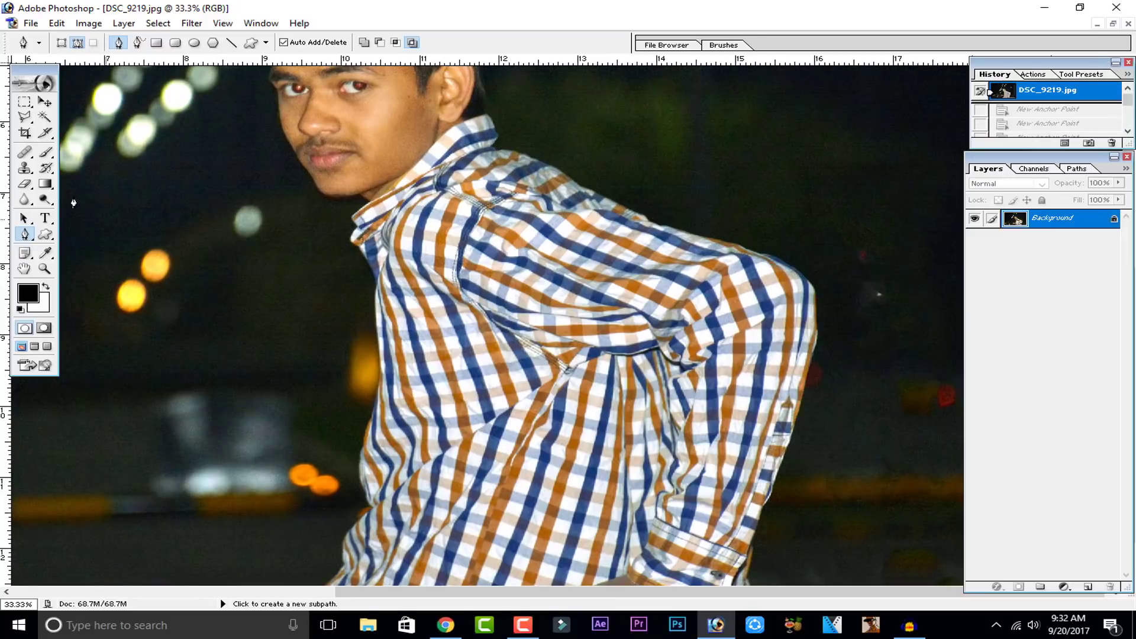
Step: Start a Polygonal Lasso selection along the subject's back edge, from the hand up to the shoulder
{"action": "left_click", "coordinate": [33, 118]}
{"action": "left_click", "coordinate": [79, 145]}
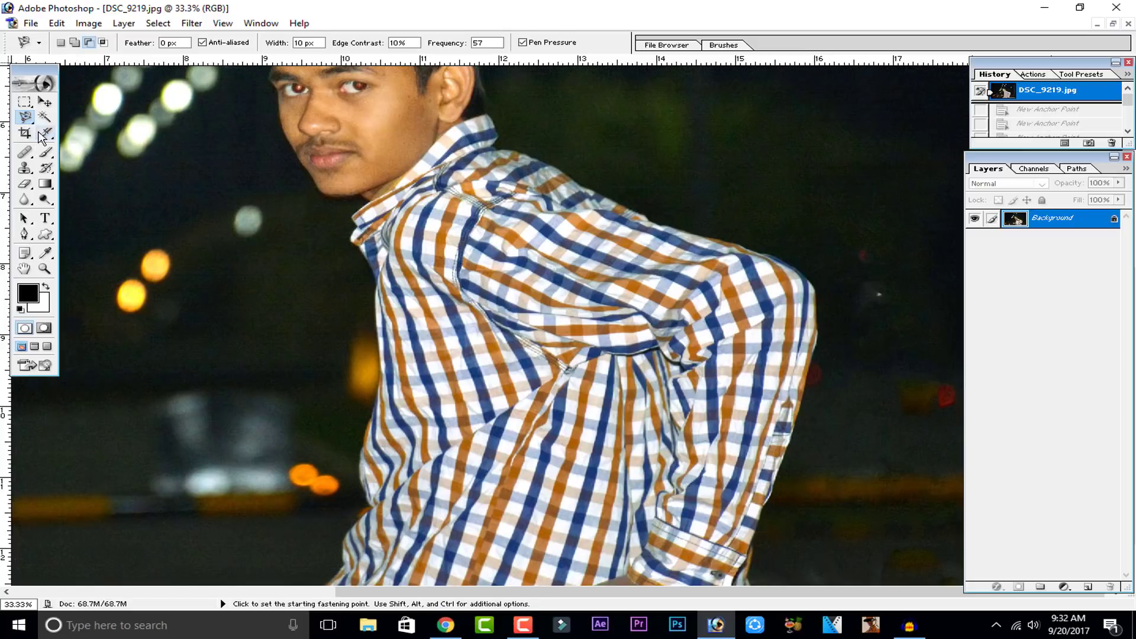
{"action": "left_click", "coordinate": [24, 116]}
{"action": "left_click", "coordinate": [103, 131]}
{"action": "left_click_drag", "start_coordinate": [433, 282], "coordinate": [426, 225]}
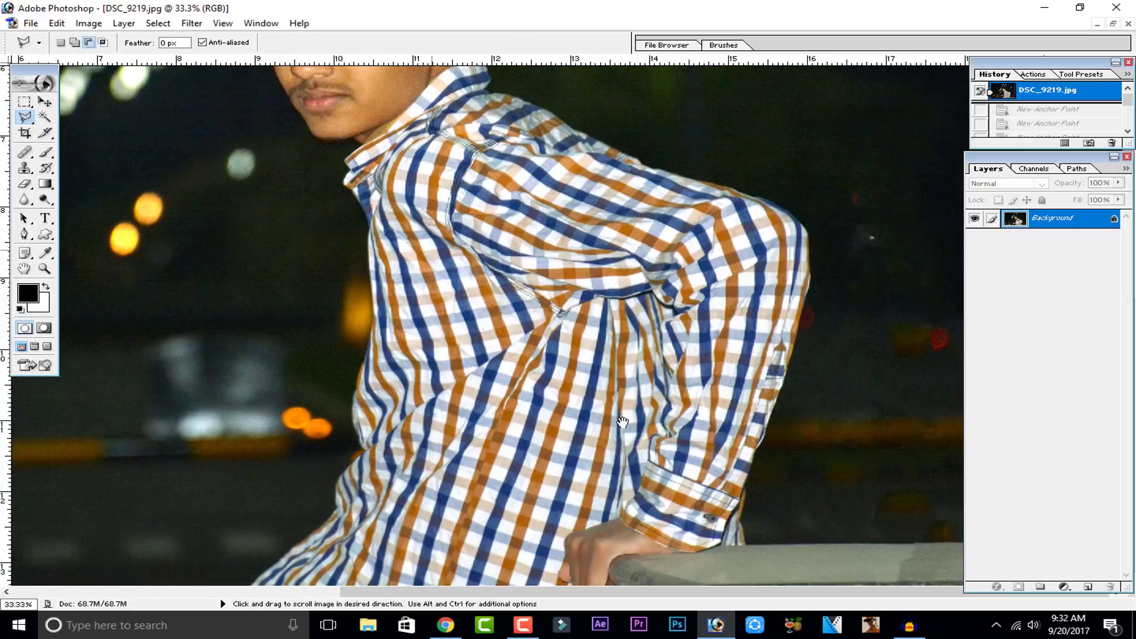
{"action": "left_click", "coordinate": [740, 513]}
{"action": "left_click", "coordinate": [754, 452]}
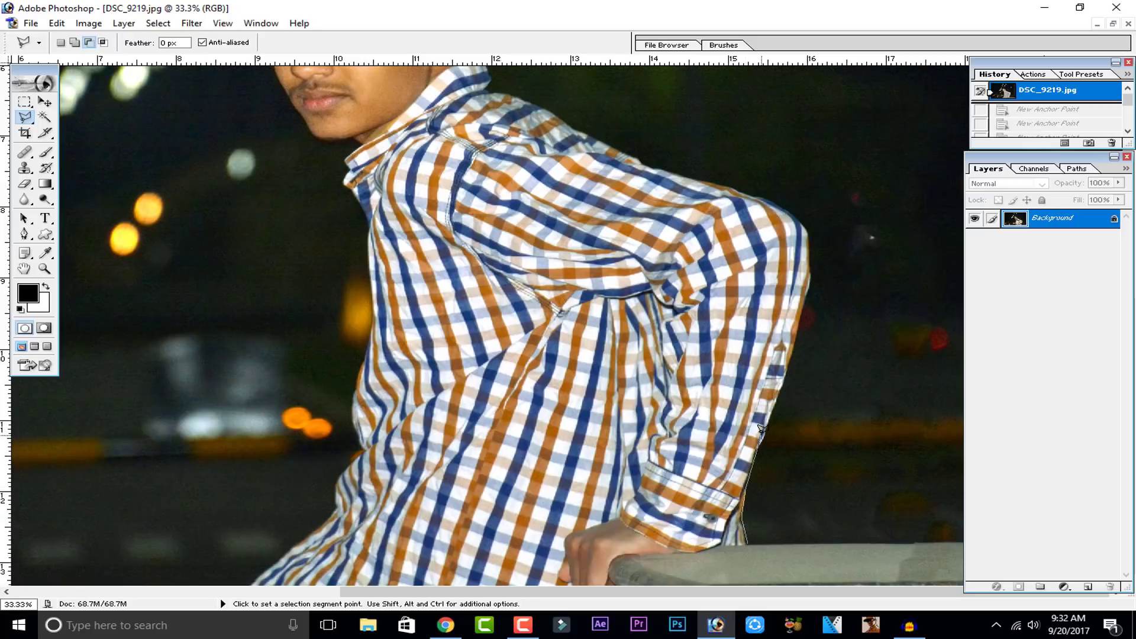
{"action": "left_click", "coordinate": [765, 437]}
{"action": "left_click", "coordinate": [799, 221]}
{"action": "left_click", "coordinate": [761, 197]}
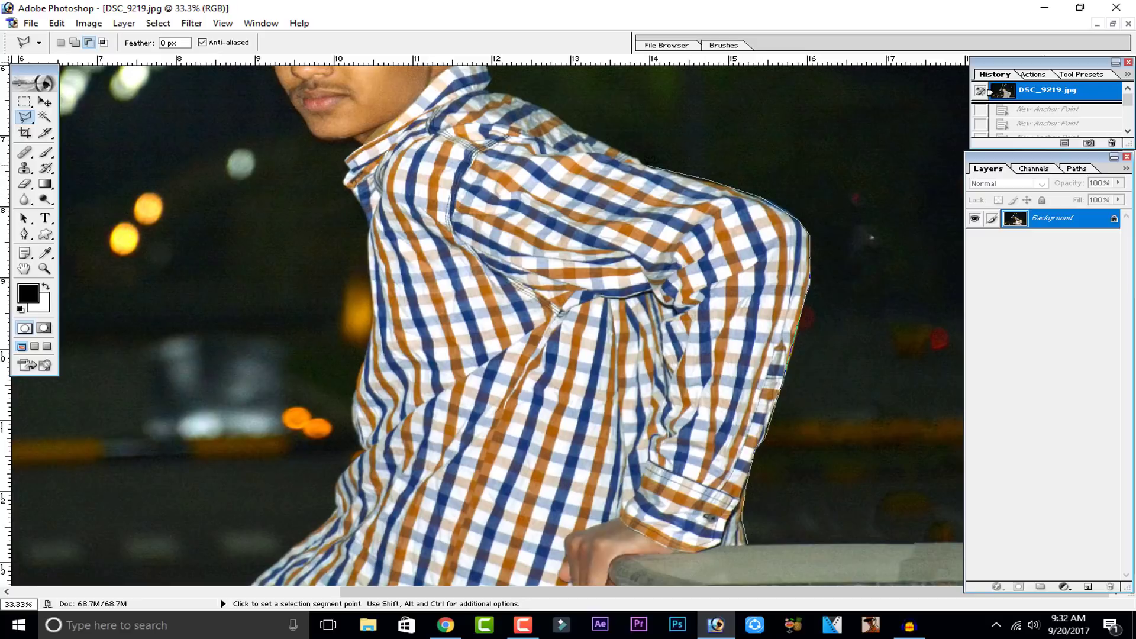
Step: Continue the Polygonal Lasso selection along the shoulder, neck and hair edge and close it
{"action": "left_click", "coordinate": [638, 157]}
{"action": "left_click", "coordinate": [543, 105]}
{"action": "left_click", "coordinate": [492, 90]}
{"action": "left_click_drag", "start_coordinate": [503, 97], "coordinate": [574, 309]}
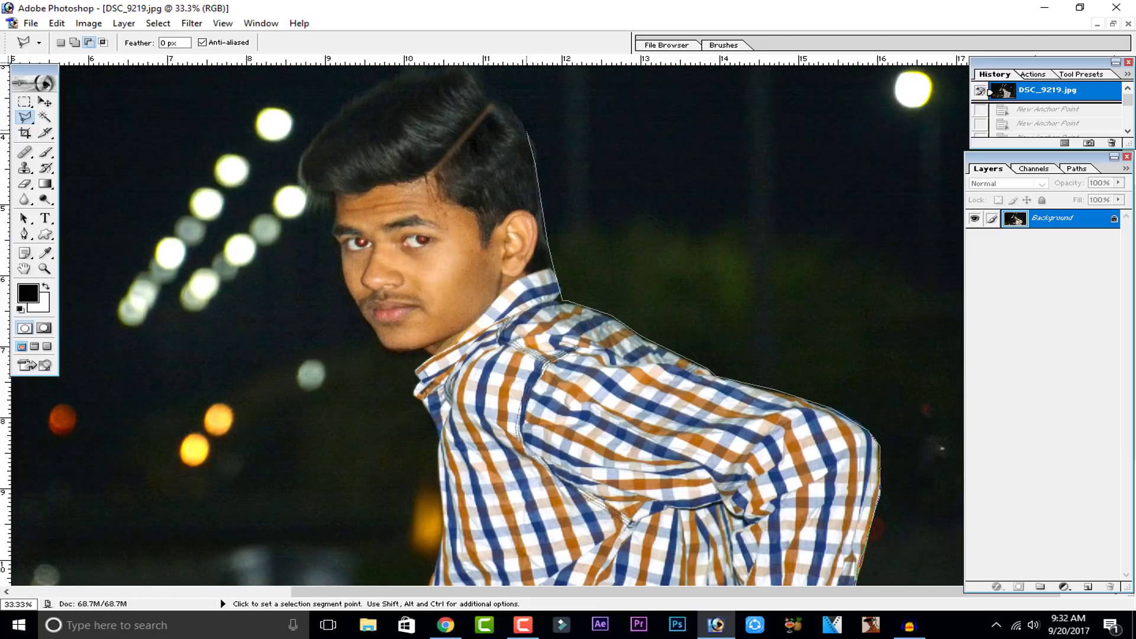
{"action": "left_click_drag", "start_coordinate": [540, 156], "coordinate": [601, 327]}
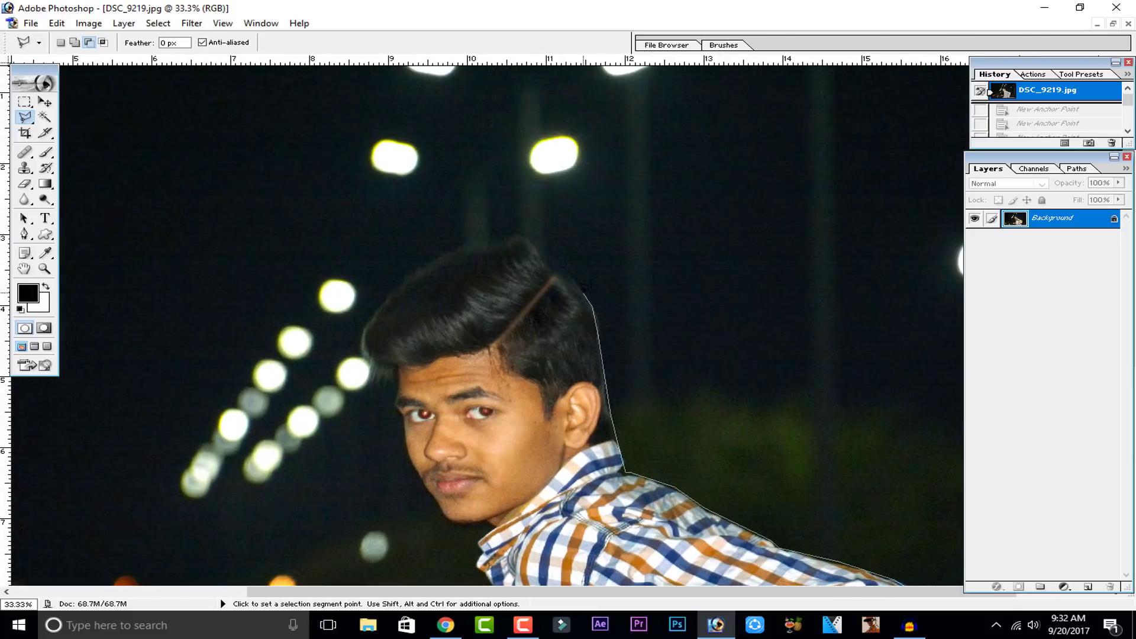
{"action": "double_click", "coordinate": [552, 272]}
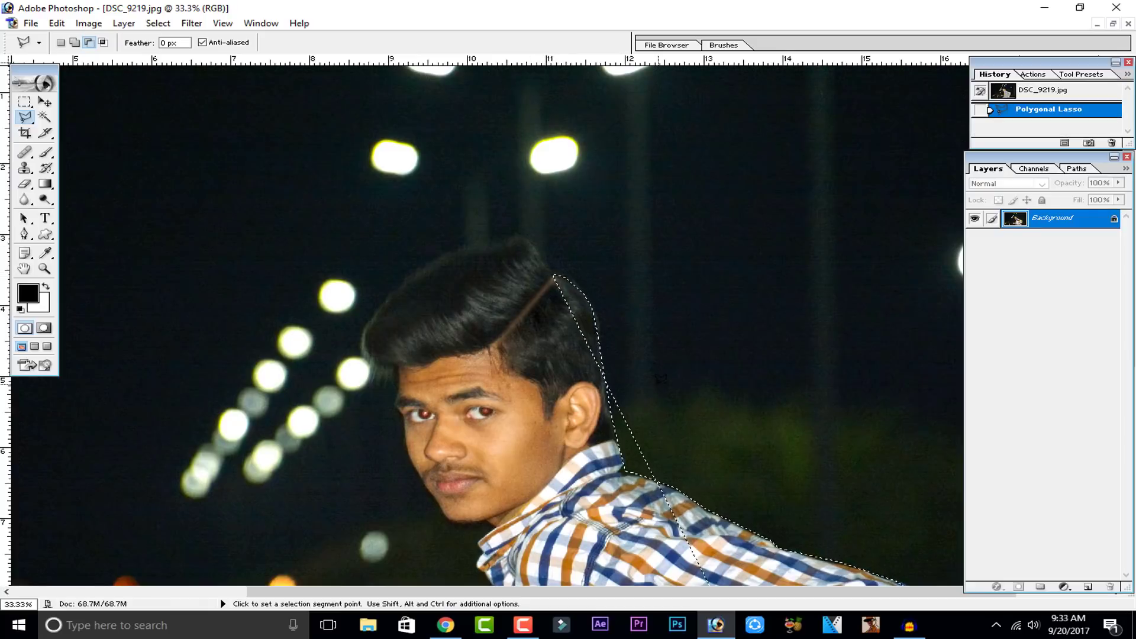
Step: Zoom out and back in to review the selection outline around the subject
{"action": "key", "text": "ctrl+minus"}
{"action": "key", "text": "ctrl+minus"}
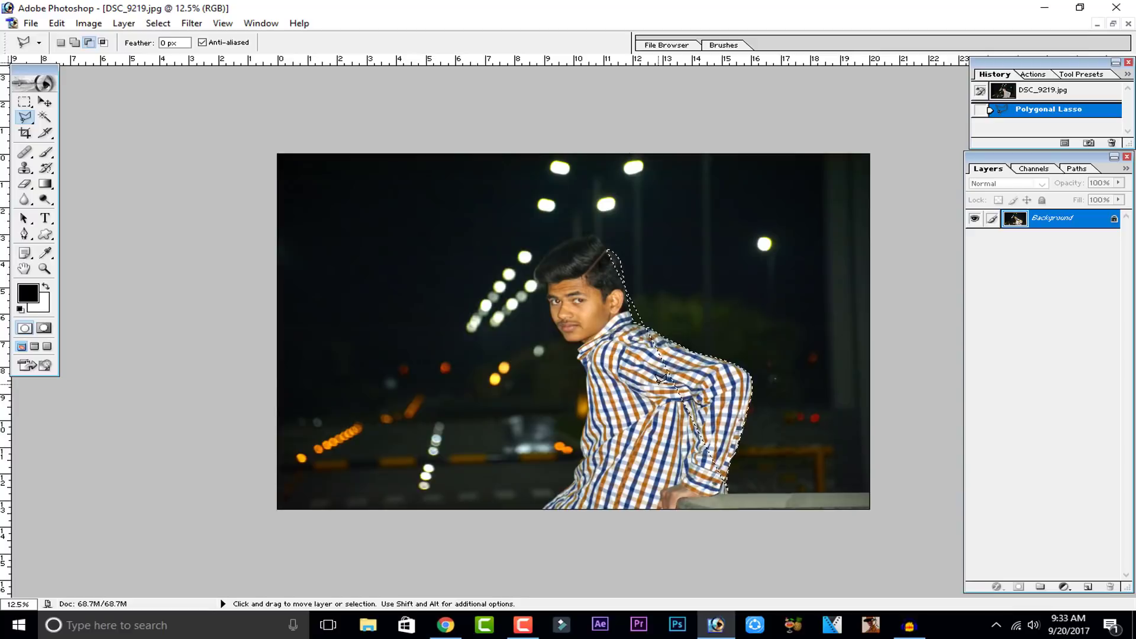
{"action": "key", "text": "ctrl+plus"}
{"action": "key", "text": "ctrl+plus"}
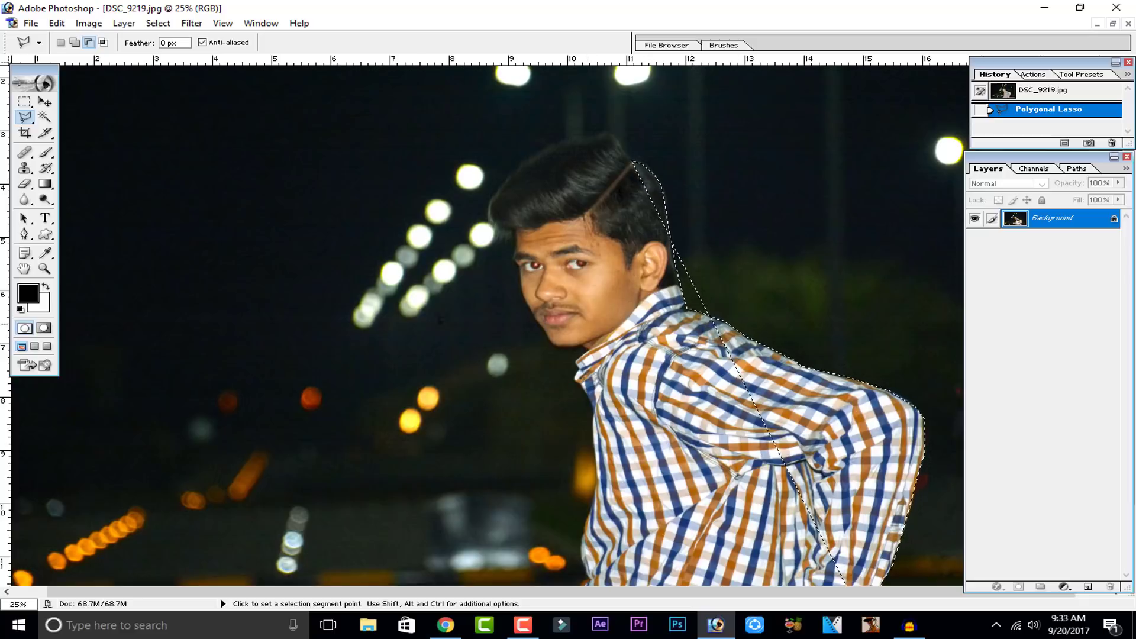
{"action": "key", "text": "ctrl+minus"}
{"action": "key", "text": "ctrl+minus"}
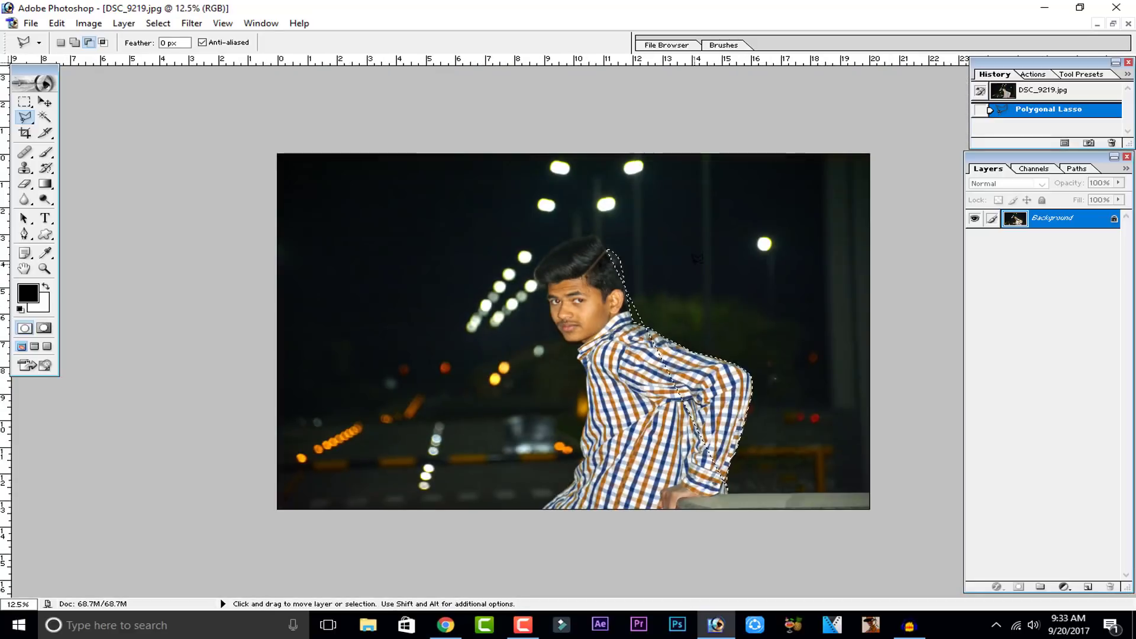
{"action": "key", "text": "ctrl+plus"}
{"action": "key", "text": "ctrl+plus"}
{"action": "key", "text": "ctrl+plus"}
{"action": "key", "text": "ctrl+plus"}
Step: Try another Polygonal Lasso selection beside the neck and undo it
{"action": "key", "text": "space"}
{"action": "mouse_move", "coordinate": [809, 274]}
{"action": "left_mouse_down"}
{"action": "mouse_move", "coordinate": [233, 337]}
{"action": "mouse_move", "coordinate": [390, 322]}
{"action": "left_mouse_up"}
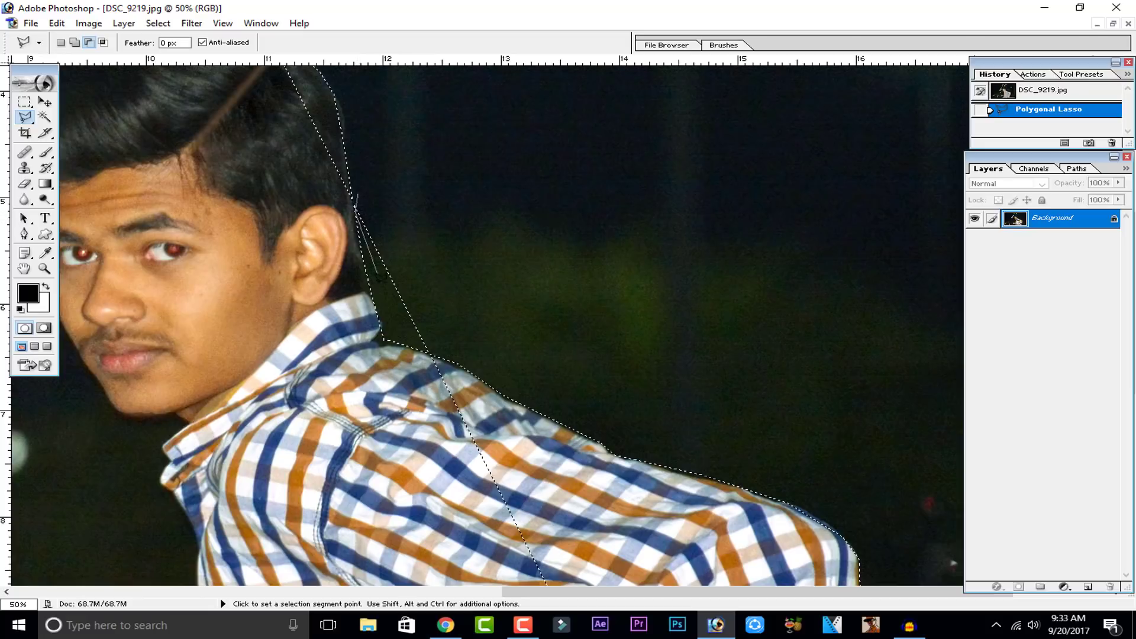
{"action": "left_click", "coordinate": [385, 340]}
{"action": "left_click", "coordinate": [456, 360]}
{"action": "double_click", "coordinate": [404, 219]}
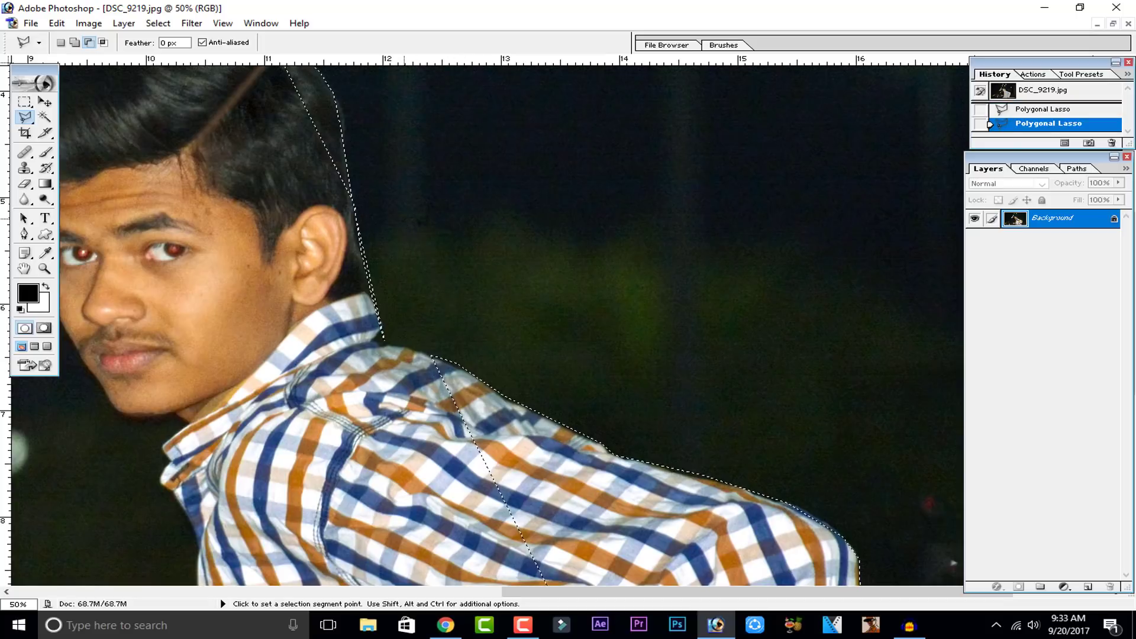
{"action": "key", "text": "ctrl+z"}
{"action": "key", "text": "ctrl+z"}
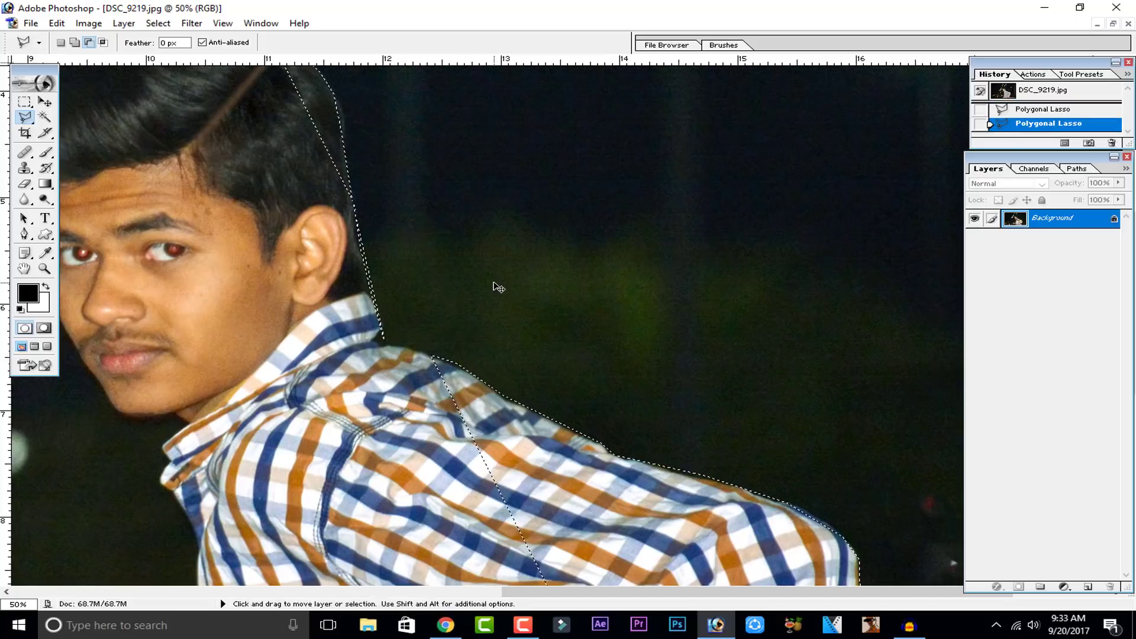
{"action": "key", "text": "ctrl+z"}
Step: Add to the selection with the Polygonal Lasso, tracing over the top of the hair, down the forehead, face and chin
{"action": "mouse_move", "coordinate": [387, 296]}
{"action": "left_mouse_down"}
{"action": "mouse_move", "coordinate": [773, 388]}
{"action": "mouse_move", "coordinate": [805, 441]}
{"action": "left_mouse_up"}
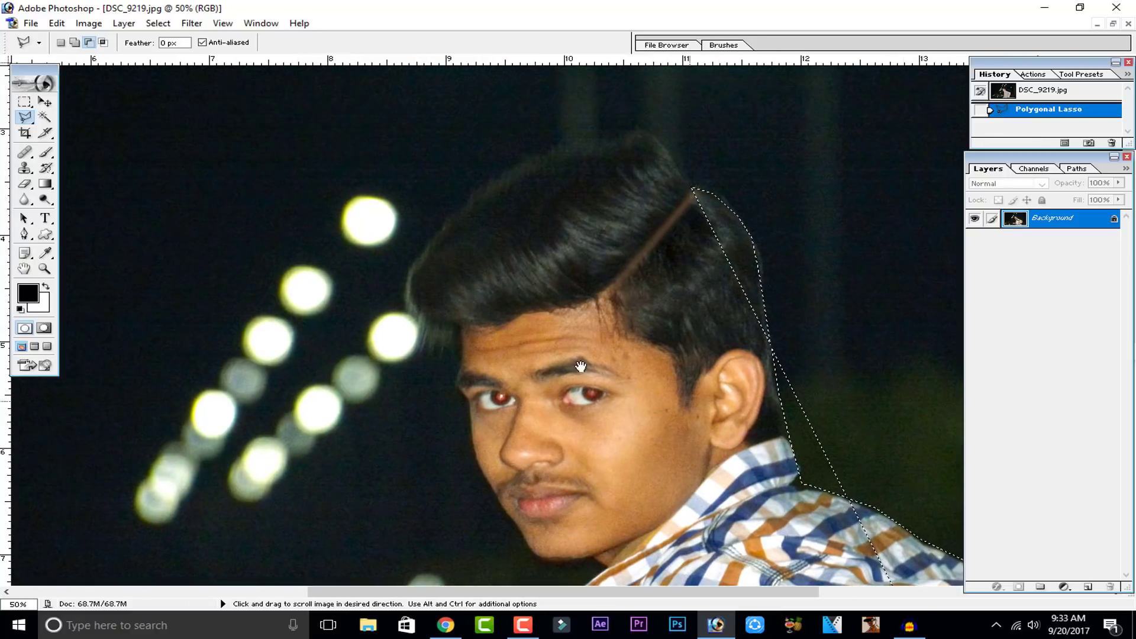
{"action": "left_click", "coordinate": [74, 43]}
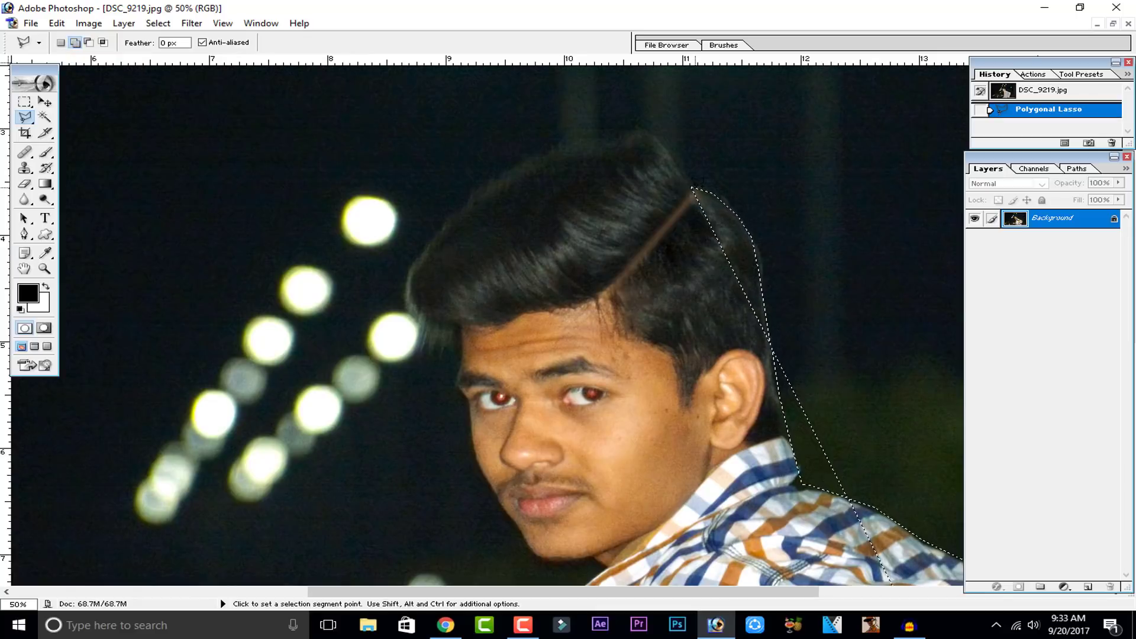
{"action": "left_click", "coordinate": [693, 188]}
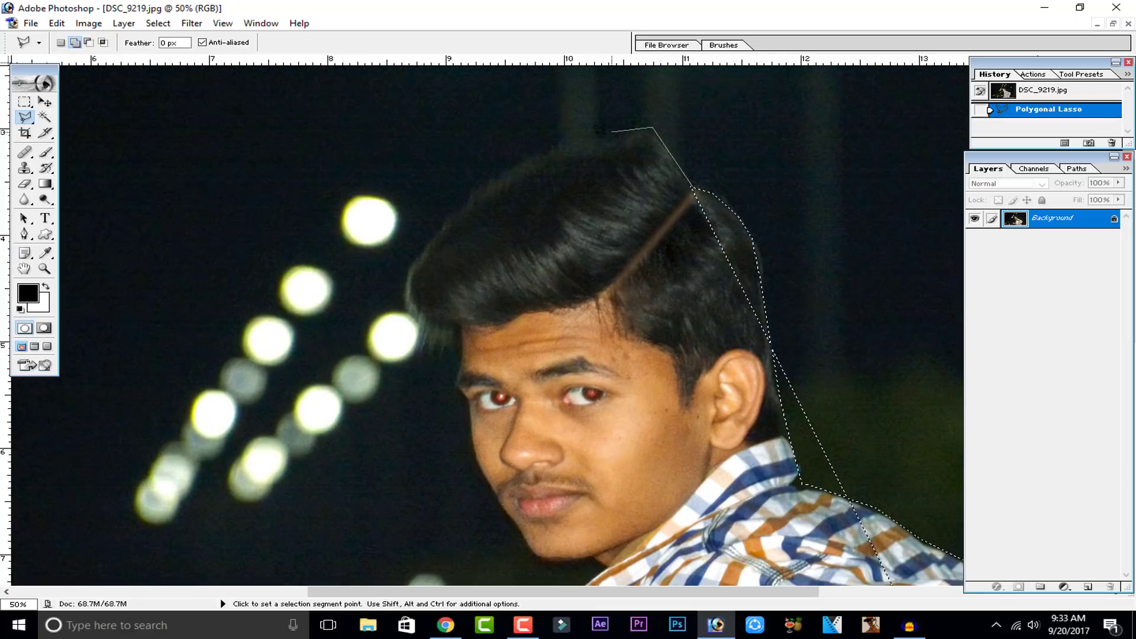
{"action": "left_click", "coordinate": [598, 134]}
{"action": "left_click", "coordinate": [475, 187]}
{"action": "left_click", "coordinate": [404, 283]}
{"action": "left_click", "coordinate": [401, 296]}
{"action": "left_click", "coordinate": [423, 321]}
{"action": "left_click", "coordinate": [461, 335]}
{"action": "left_click", "coordinate": [461, 361]}
{"action": "left_click", "coordinate": [456, 392]}
{"action": "left_click_drag", "start_coordinate": [467, 399], "coordinate": [482, 229]}
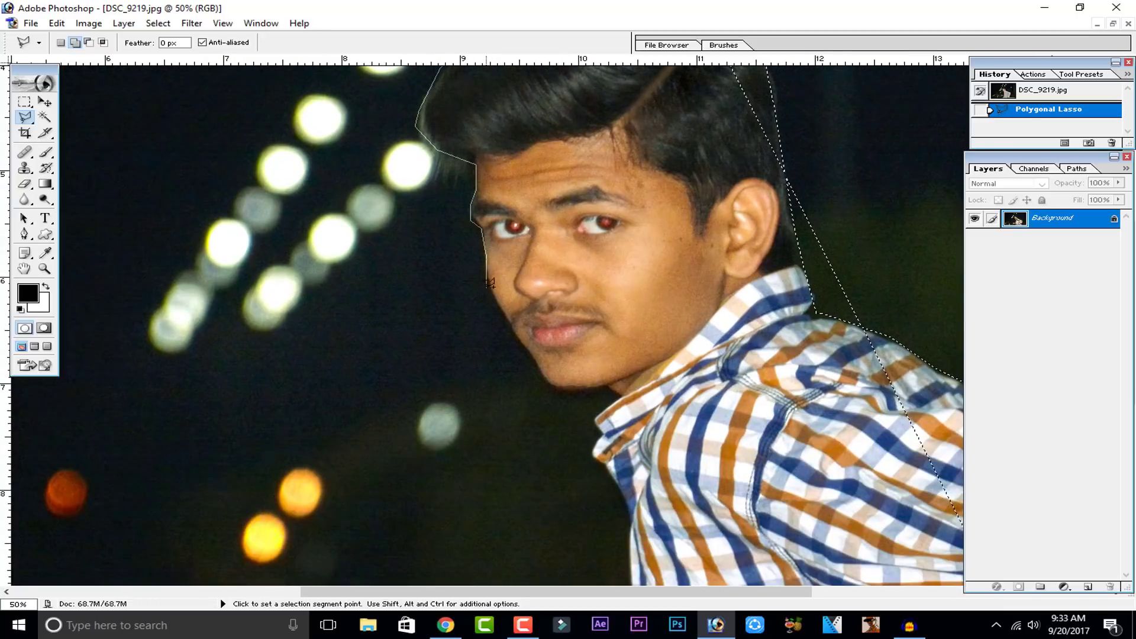
{"action": "left_click", "coordinate": [490, 290]}
{"action": "left_click", "coordinate": [555, 387]}
{"action": "left_click", "coordinate": [586, 390]}
{"action": "left_click", "coordinate": [602, 382]}
{"action": "left_click", "coordinate": [619, 394]}
{"action": "left_click_drag", "start_coordinate": [593, 418], "coordinate": [566, 311]}
{"action": "left_click", "coordinate": [581, 332]}
{"action": "left_click", "coordinate": [567, 349]}
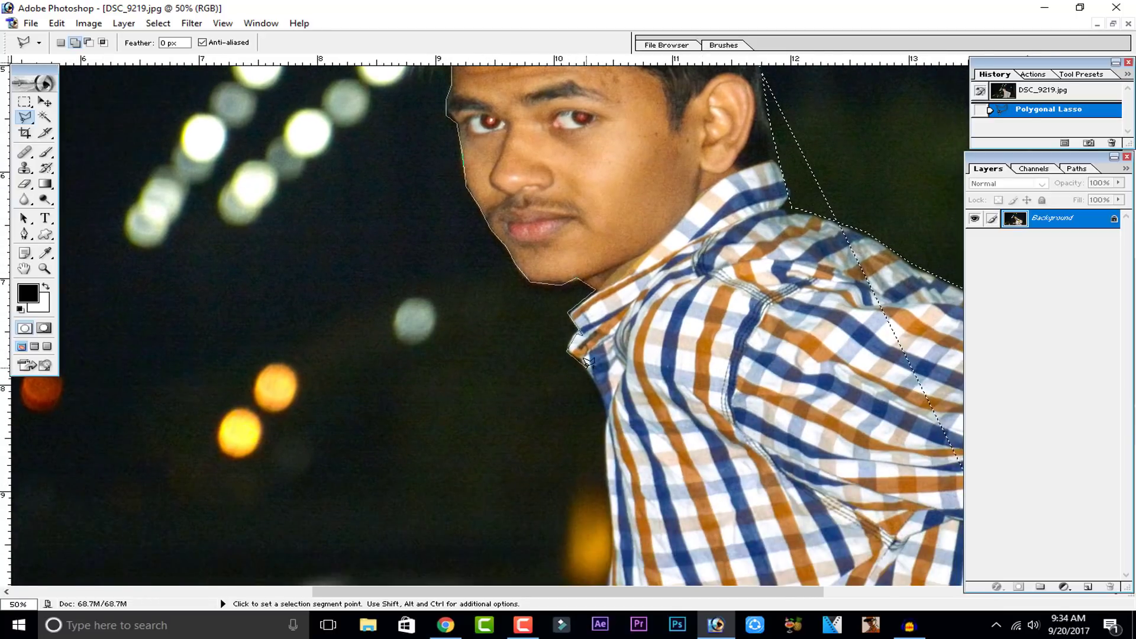
Step: Continue the added Polygonal Lasso outline down the shirt front and arm to the hand, and close it
{"action": "left_click_drag", "start_coordinate": [585, 367], "coordinate": [543, 242]}
{"action": "left_click_drag", "start_coordinate": [563, 336], "coordinate": [554, 224]}
{"action": "left_click", "coordinate": [553, 239]}
{"action": "left_click", "coordinate": [558, 294]}
{"action": "left_click_drag", "start_coordinate": [538, 420], "coordinate": [564, 294]}
{"action": "left_click", "coordinate": [551, 329]}
{"action": "left_click", "coordinate": [574, 387]}
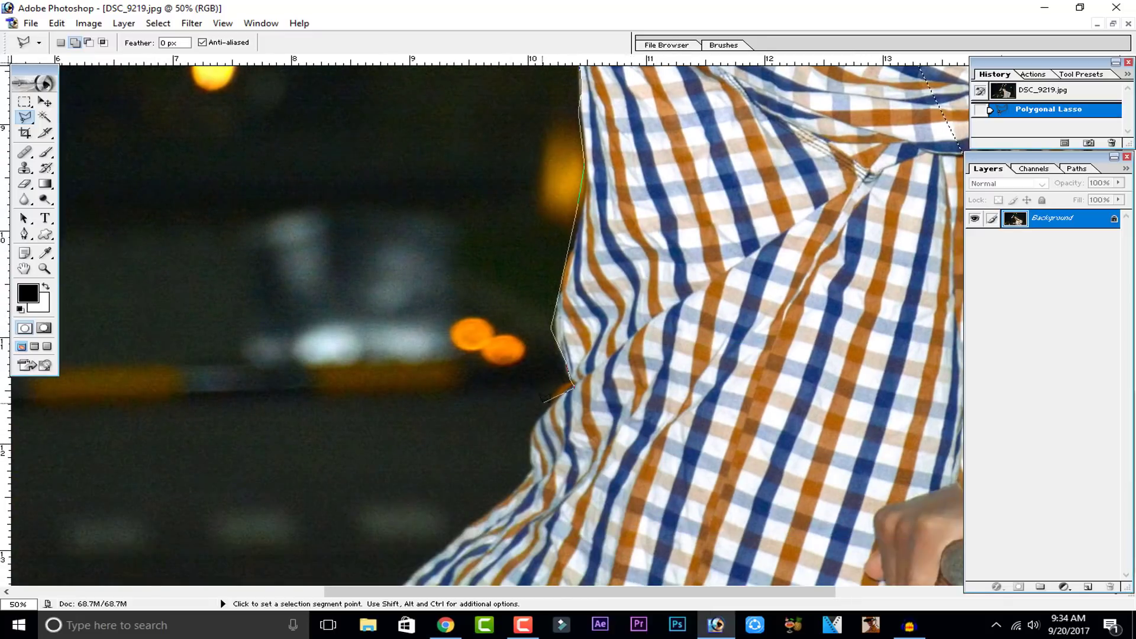
{"action": "left_click", "coordinate": [544, 411]}
{"action": "left_click", "coordinate": [528, 451]}
{"action": "left_click", "coordinate": [533, 470]}
{"action": "left_click", "coordinate": [396, 583]}
{"action": "left_click_drag", "start_coordinate": [852, 573], "coordinate": [440, 571]}
{"action": "left_click", "coordinate": [531, 586]}
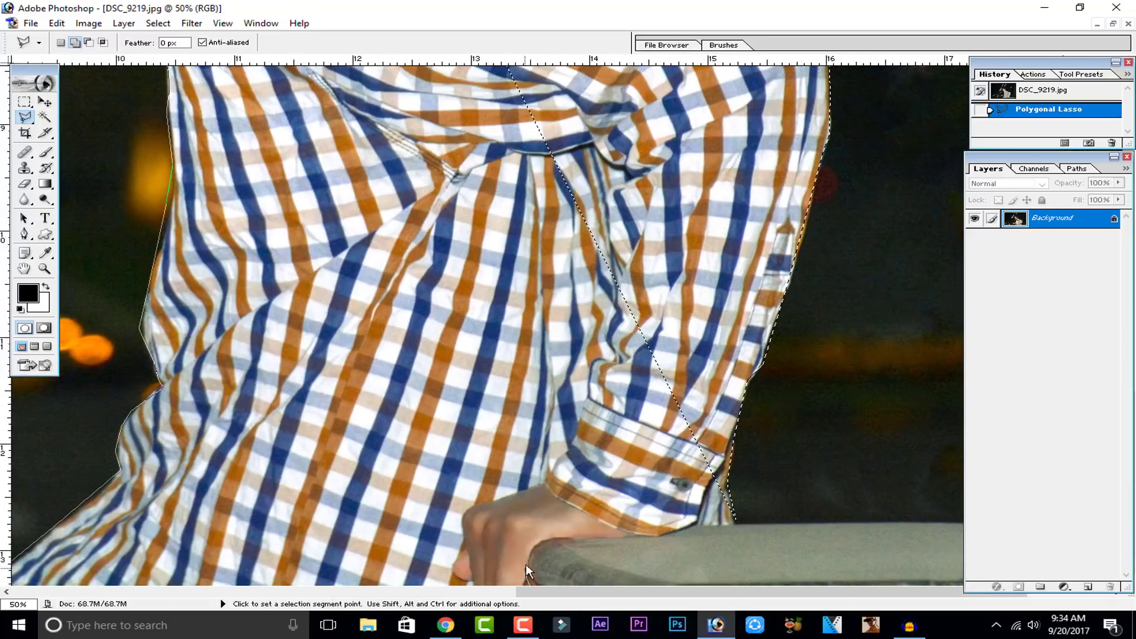
{"action": "left_click", "coordinate": [648, 534]}
{"action": "left_click", "coordinate": [731, 521]}
{"action": "left_click_drag", "start_coordinate": [704, 125], "coordinate": [850, 561]}
{"action": "left_click_drag", "start_coordinate": [510, 195], "coordinate": [601, 411]}
{"action": "double_click", "coordinate": [515, 215]}
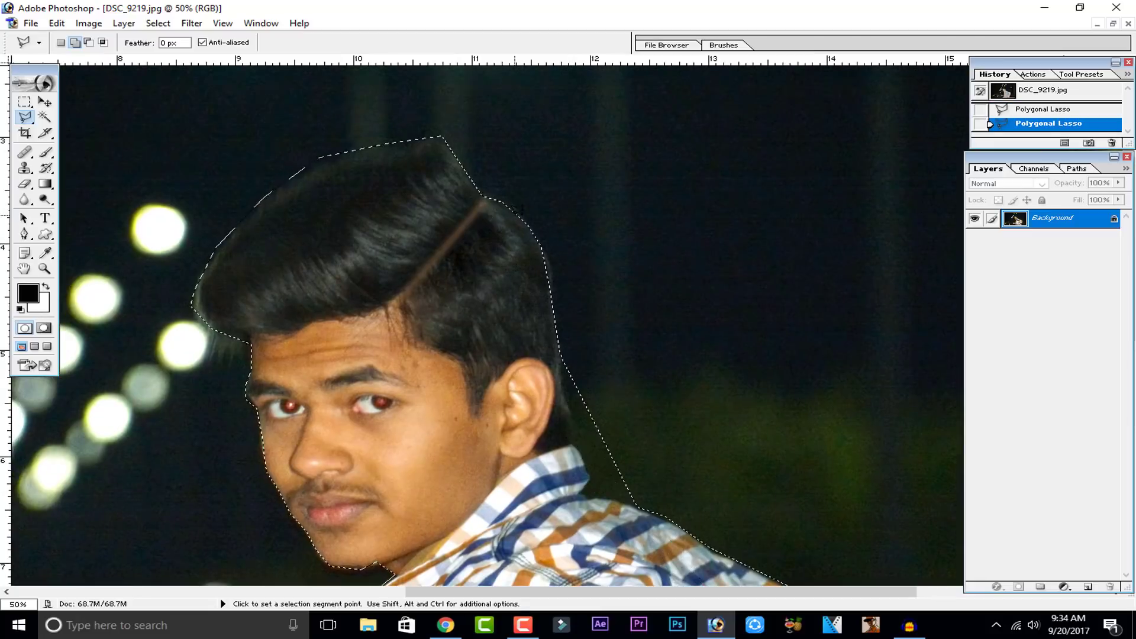
Step: Zoom out to the whole photo and back in to check the combined selection outline
{"action": "key", "text": "ctrl+minus"}
{"action": "key", "text": "ctrl+minus"}
{"action": "key", "text": "ctrl+minus"}
{"action": "key", "text": "ctrl+minus"}
{"action": "key", "text": "ctrl+plus"}
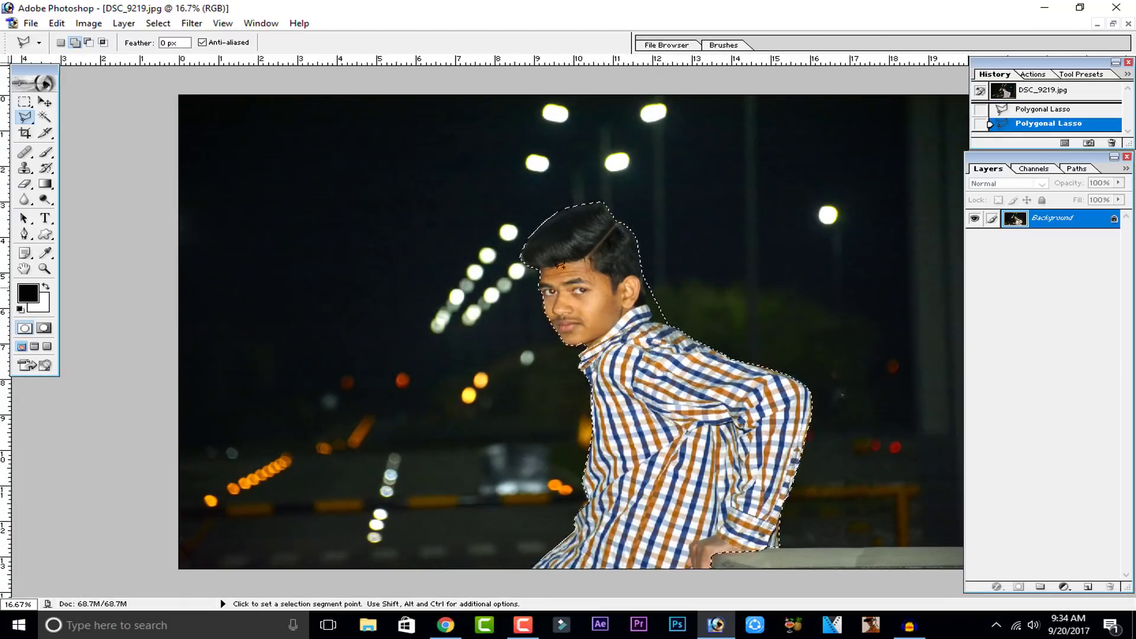
{"action": "key", "text": "ctrl+plus"}
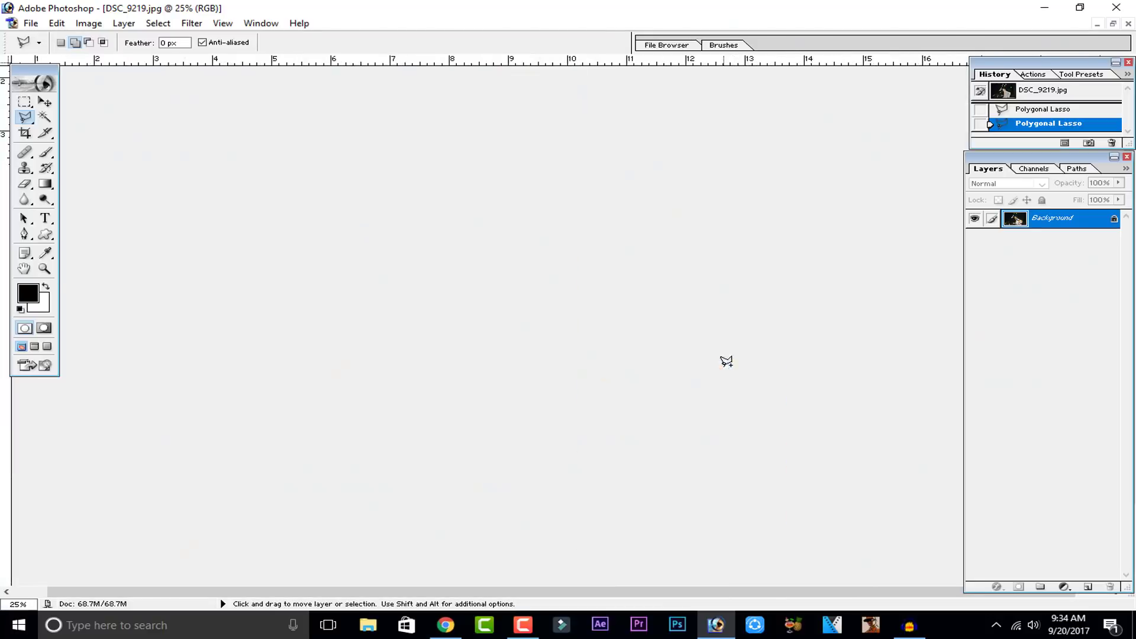
{"action": "key", "text": "ctrl+plus"}
{"action": "key", "text": "ctrl+plus"}
{"action": "left_click_drag", "start_coordinate": [642, 313], "coordinate": [234, 406]}
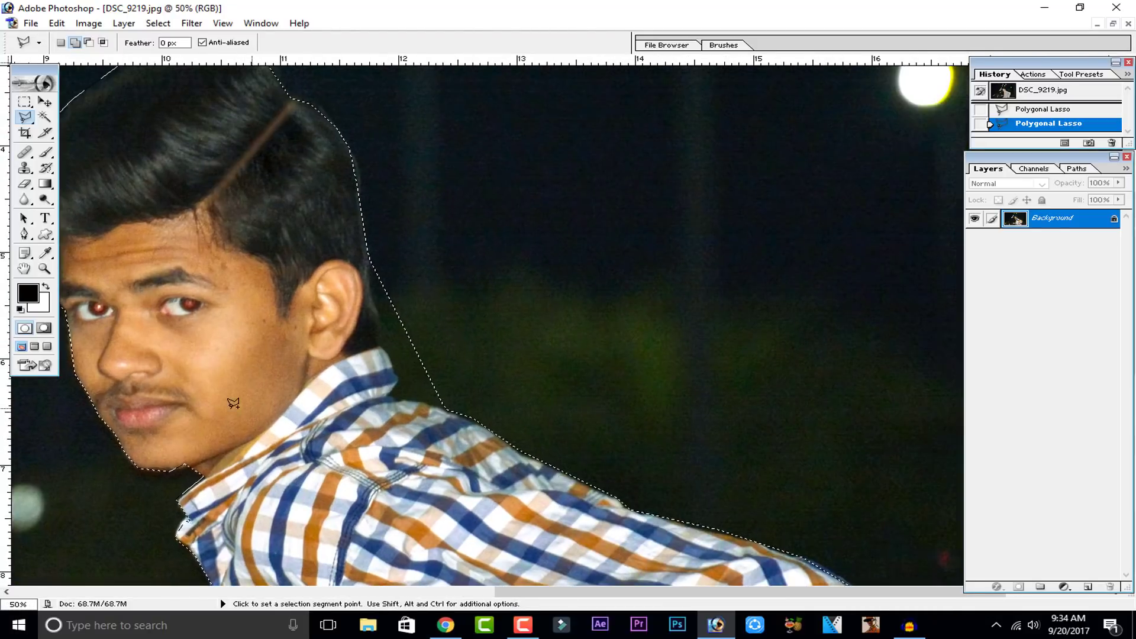
{"action": "key", "text": "ctrl+plus"}
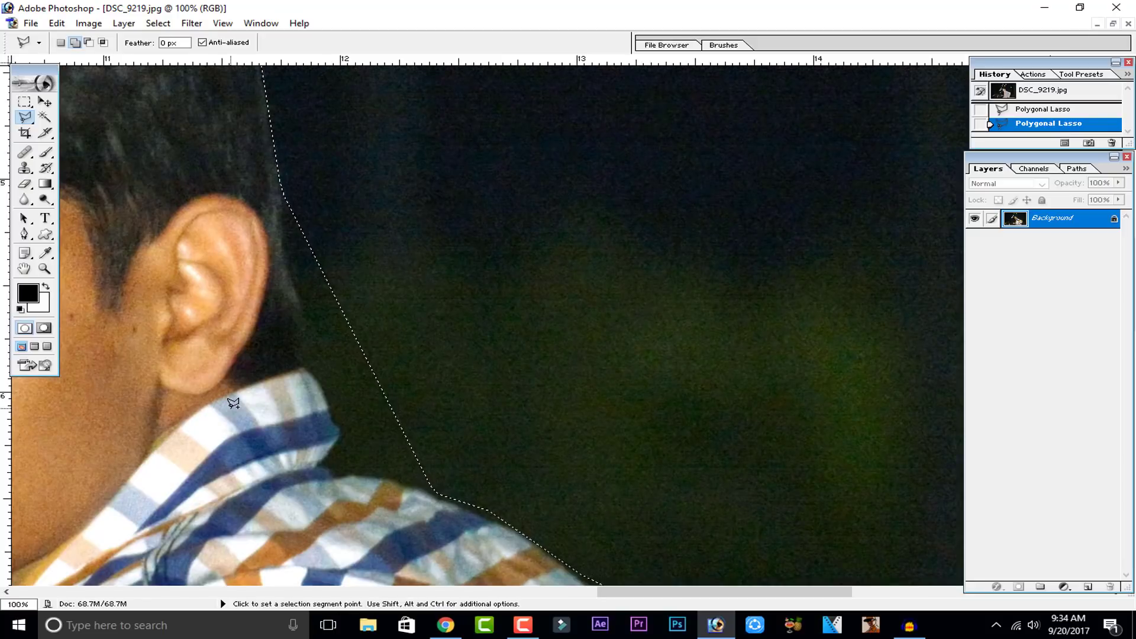
Step: Subtract the background gap between the ear, neck and collar from the selection with the Polygonal Lasso
{"action": "key", "text": "space"}
{"action": "left_click_drag", "start_coordinate": [428, 371], "coordinate": [487, 312]}
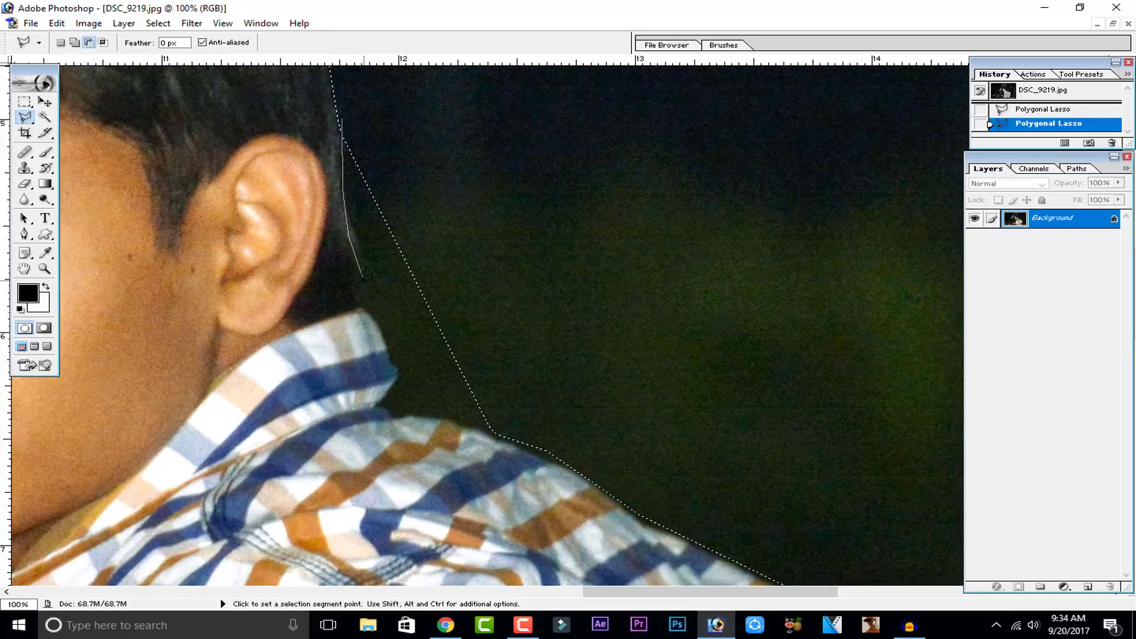
{"action": "double_click", "coordinate": [371, 308]}
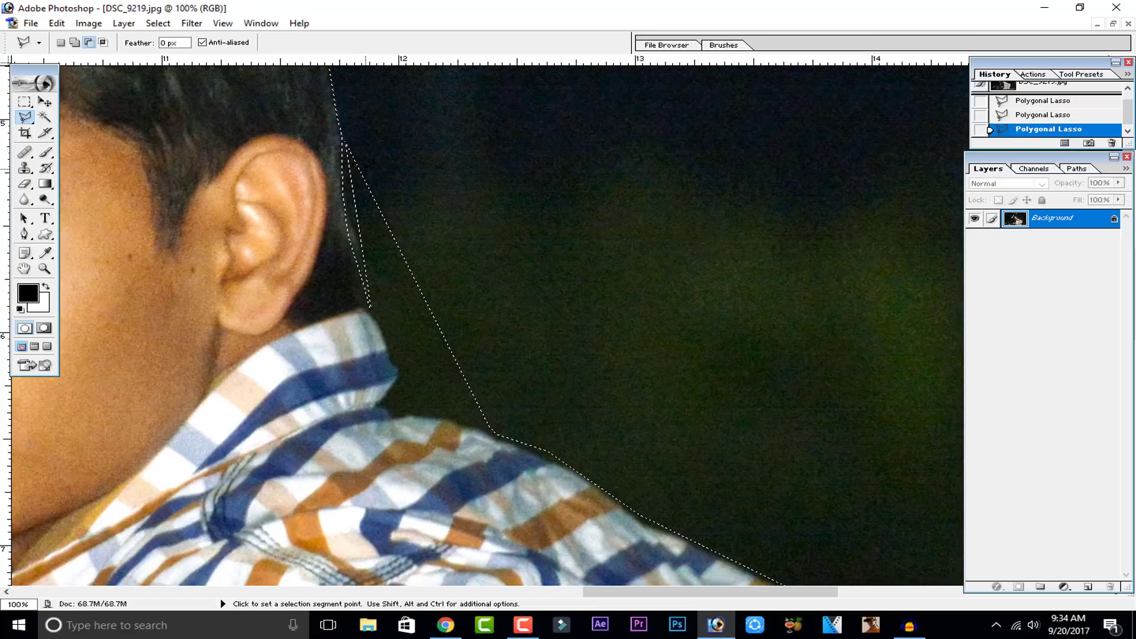
{"action": "key", "text": "ctrl+z"}
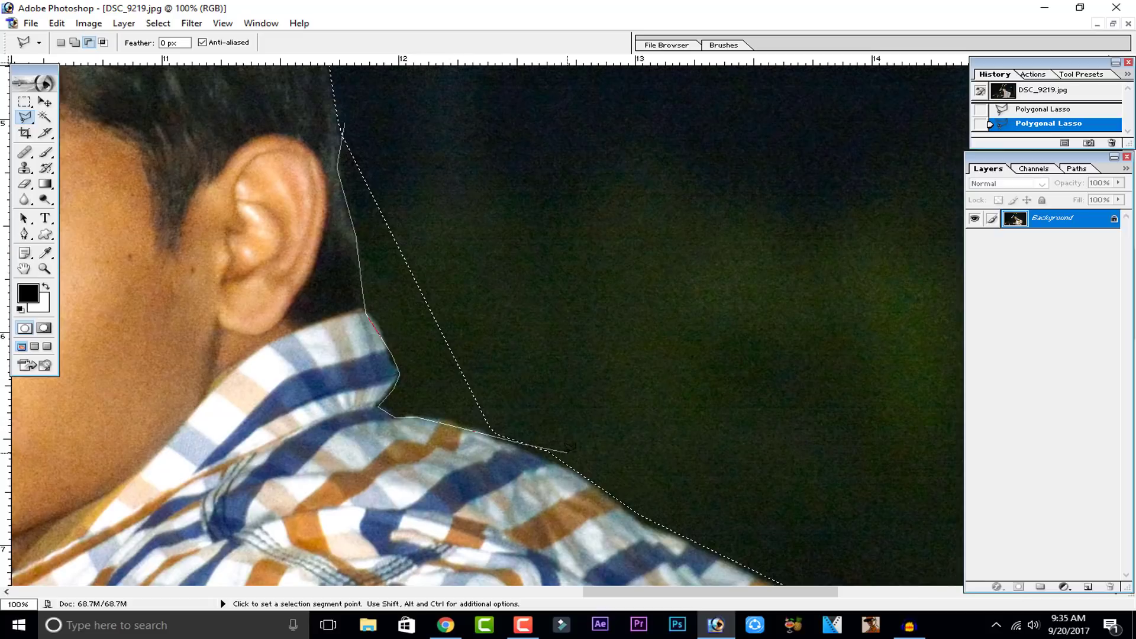
{"action": "left_click", "coordinate": [580, 467]}
{"action": "double_click", "coordinate": [458, 153]}
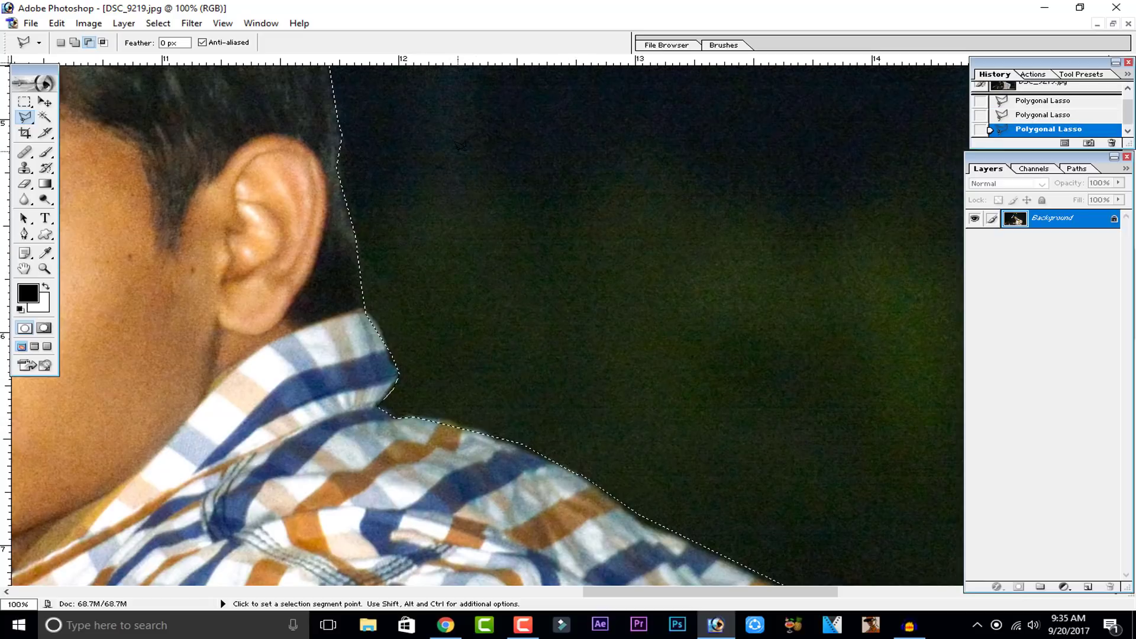
Step: Zoom and pan closely along the hair and neck edges to inspect the selection outline
{"action": "key", "text": "ctrl+minus"}
{"action": "key", "text": "ctrl+minus"}
{"action": "key", "text": "ctrl+plus"}
{"action": "key", "text": "ctrl+plus"}
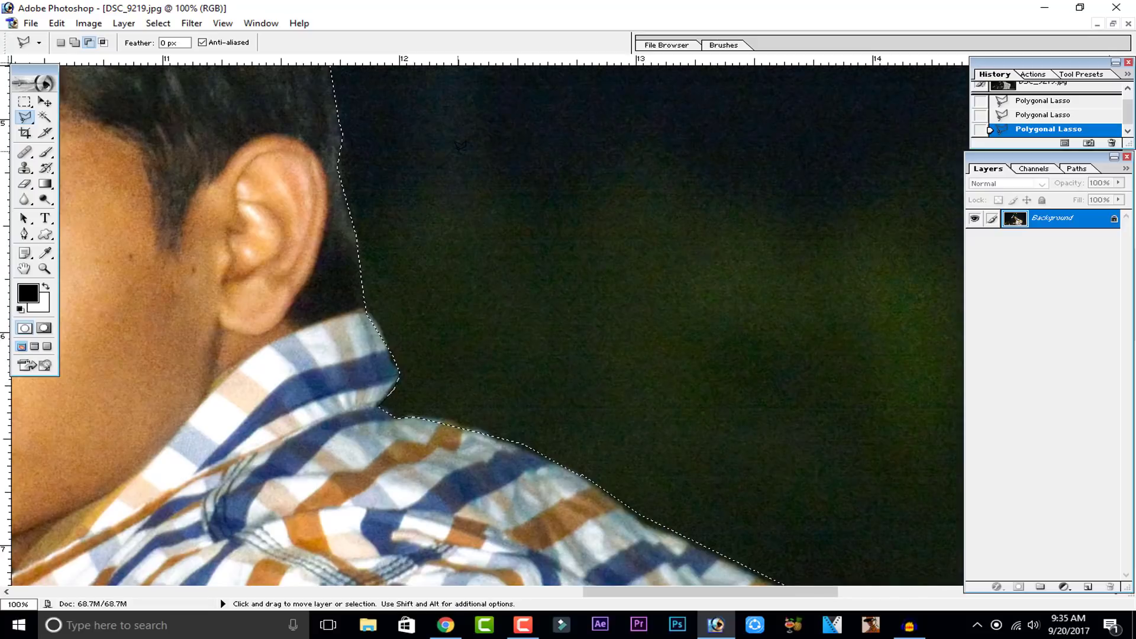
{"action": "key", "text": "ctrl+minus"}
{"action": "key", "text": "ctrl+minus"}
{"action": "key", "text": "ctrl+minus"}
{"action": "key", "text": "ctrl+plus"}
{"action": "key", "text": "ctrl+plus"}
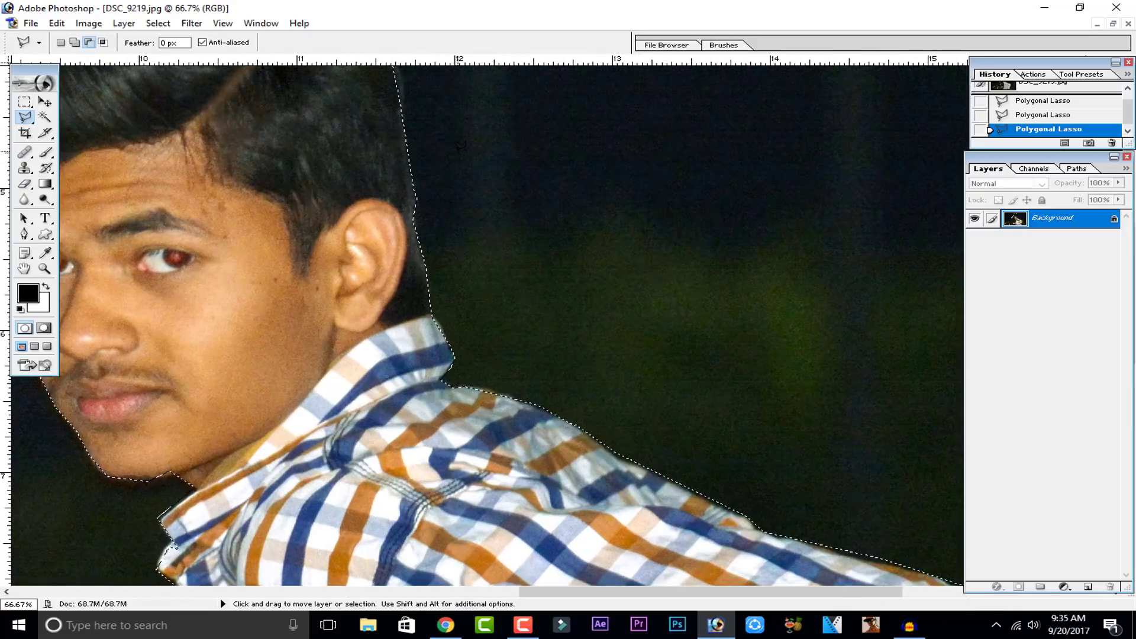
{"action": "left_click_drag", "start_coordinate": [447, 185], "coordinate": [751, 367]}
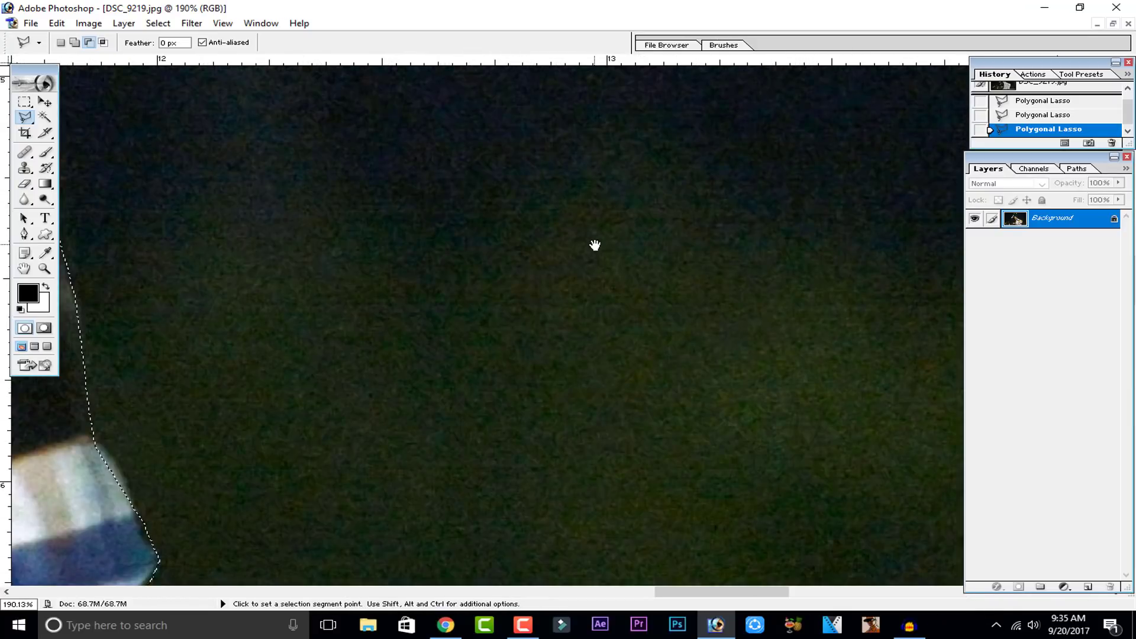
{"action": "left_click_drag", "start_coordinate": [446, 302], "coordinate": [619, 375]}
{"action": "left_click_drag", "start_coordinate": [278, 225], "coordinate": [621, 378]}
{"action": "left_click_drag", "start_coordinate": [534, 236], "coordinate": [626, 342]}
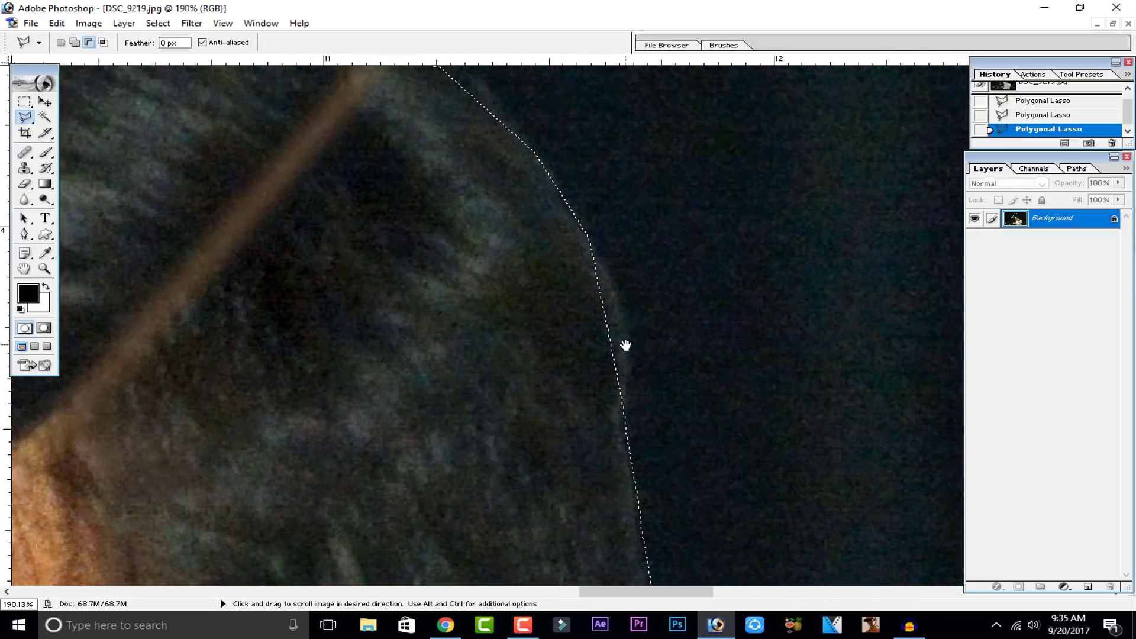
{"action": "key", "text": "ctrl+minus"}
{"action": "key", "text": "ctrl+minus"}
{"action": "key", "text": "ctrl+minus"}
{"action": "key", "text": "ctrl+minus"}
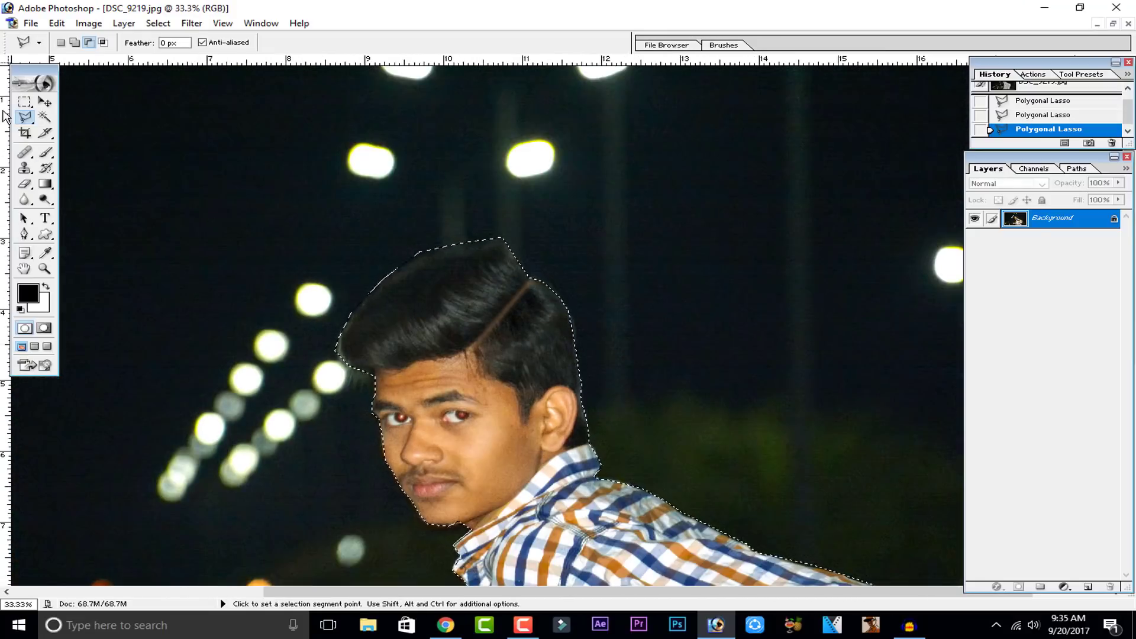
Step: Switch to the Magnetic Lasso tool and remove a stray traced area above the head from the selection
{"action": "left_click", "coordinate": [26, 123]}
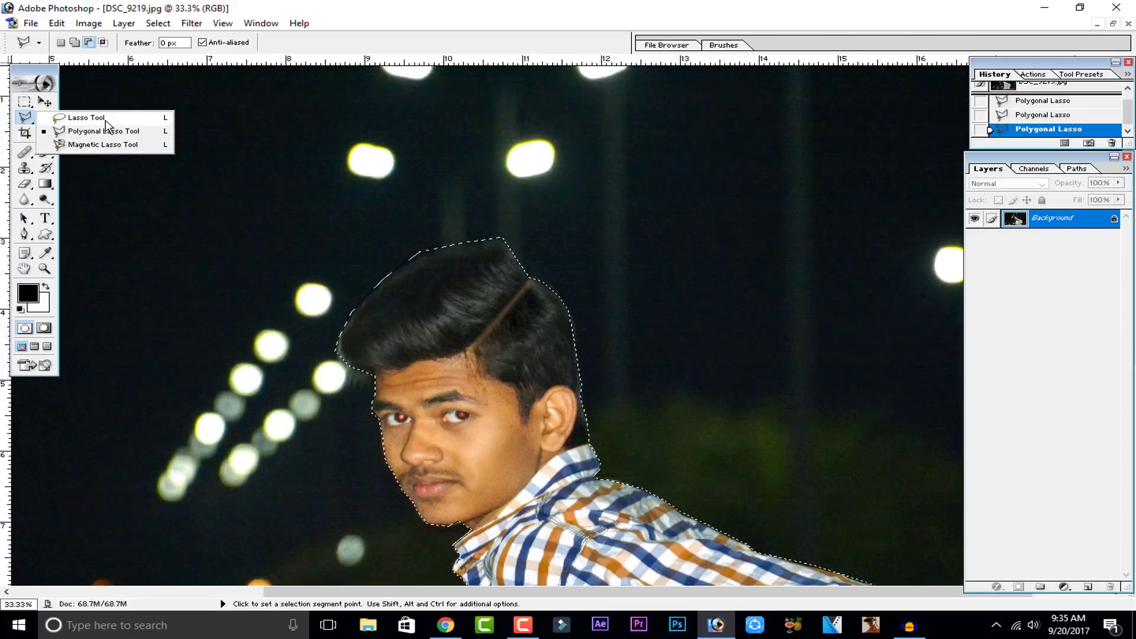
{"action": "left_click", "coordinate": [92, 146]}
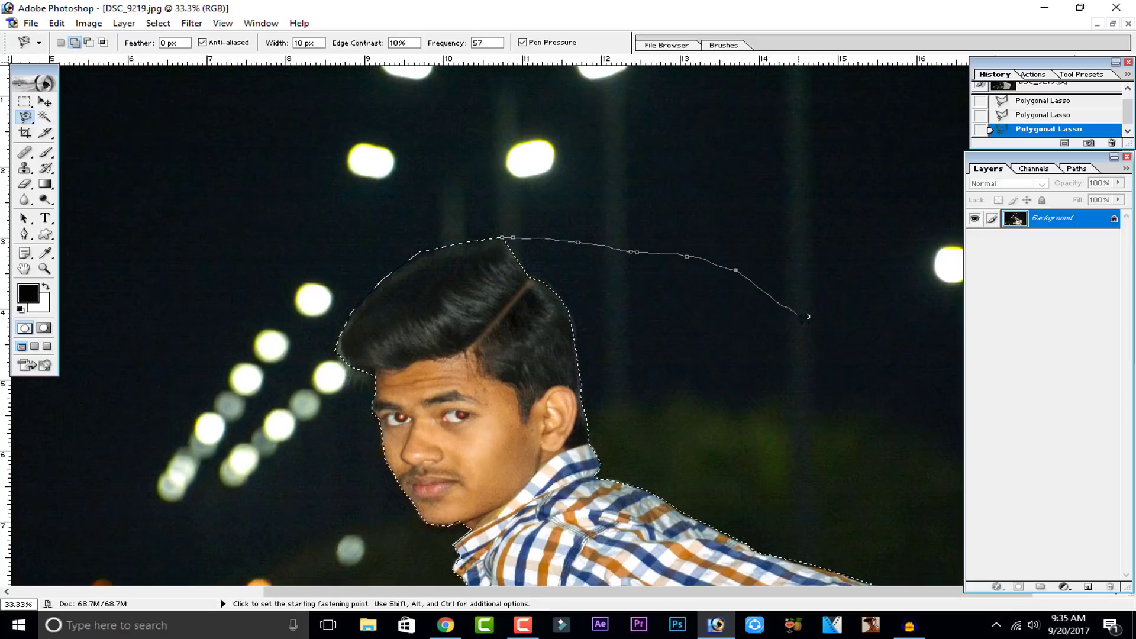
{"action": "double_click", "coordinate": [803, 323]}
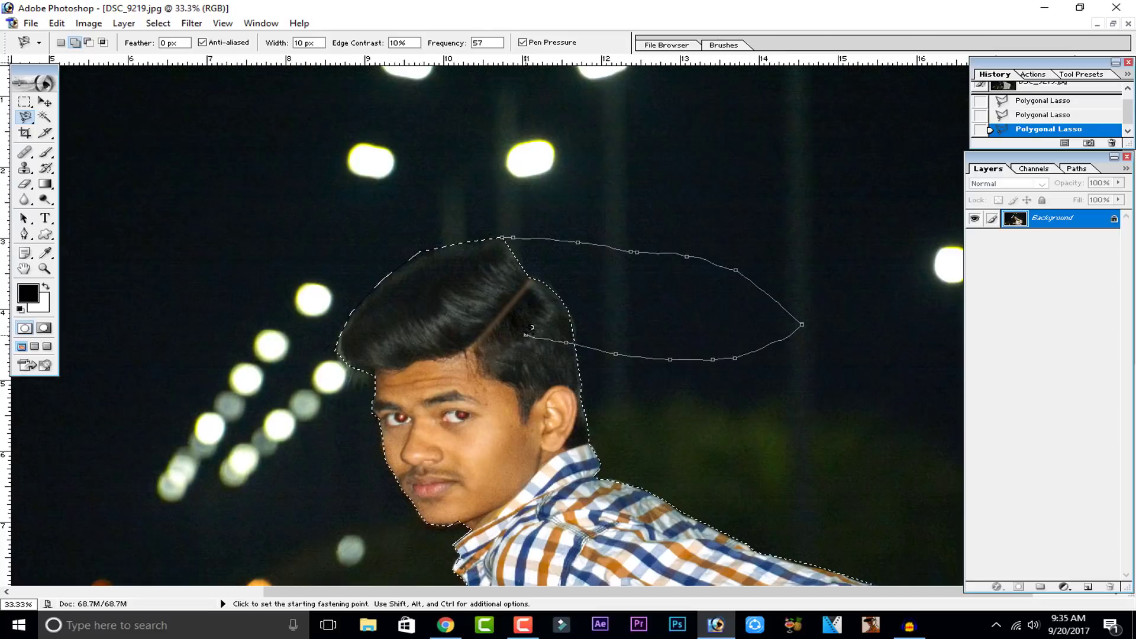
{"action": "left_click", "coordinate": [88, 42]}
{"action": "left_click", "coordinate": [502, 238]}
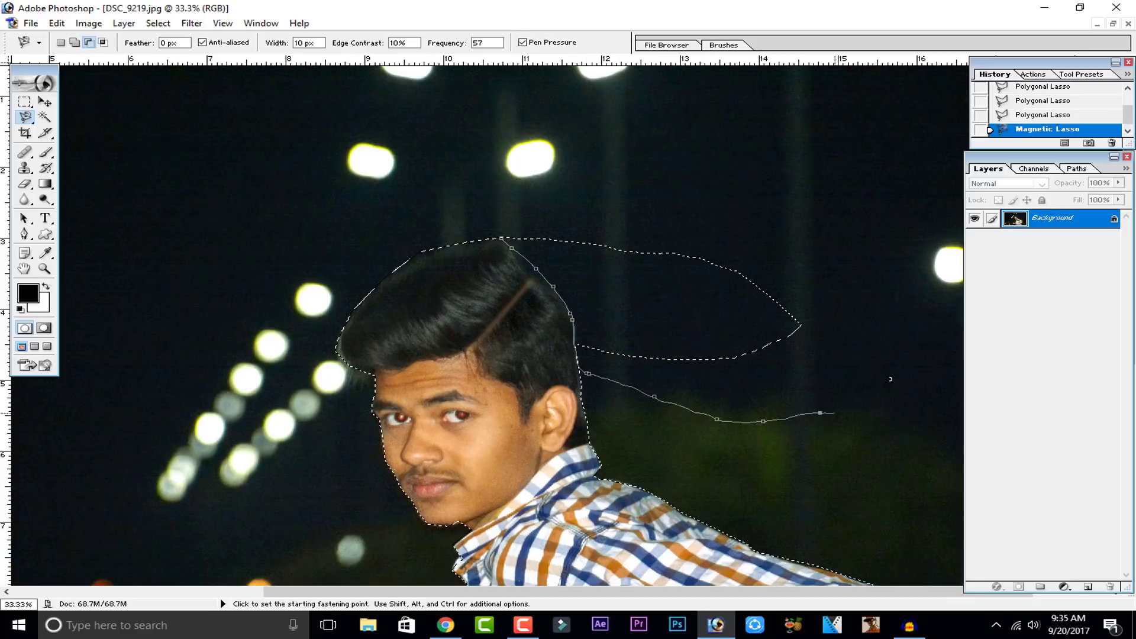
{"action": "double_click", "coordinate": [578, 150]}
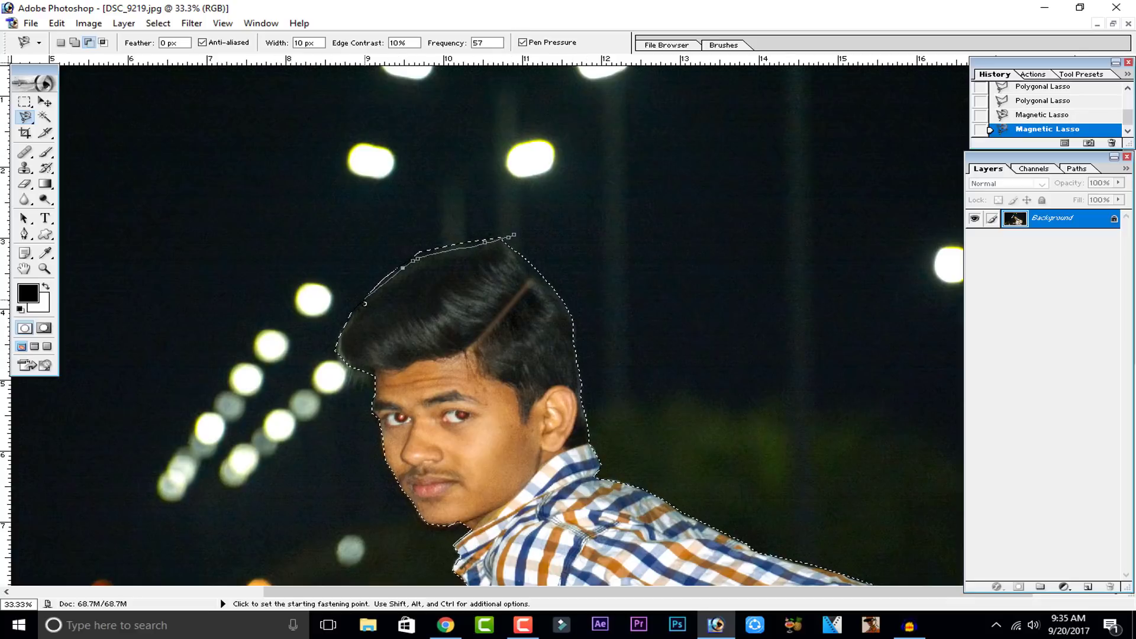
Step: Refine the selection edge along the top of the hair with the Magnetic Lasso
{"action": "double_click", "coordinate": [342, 143]}
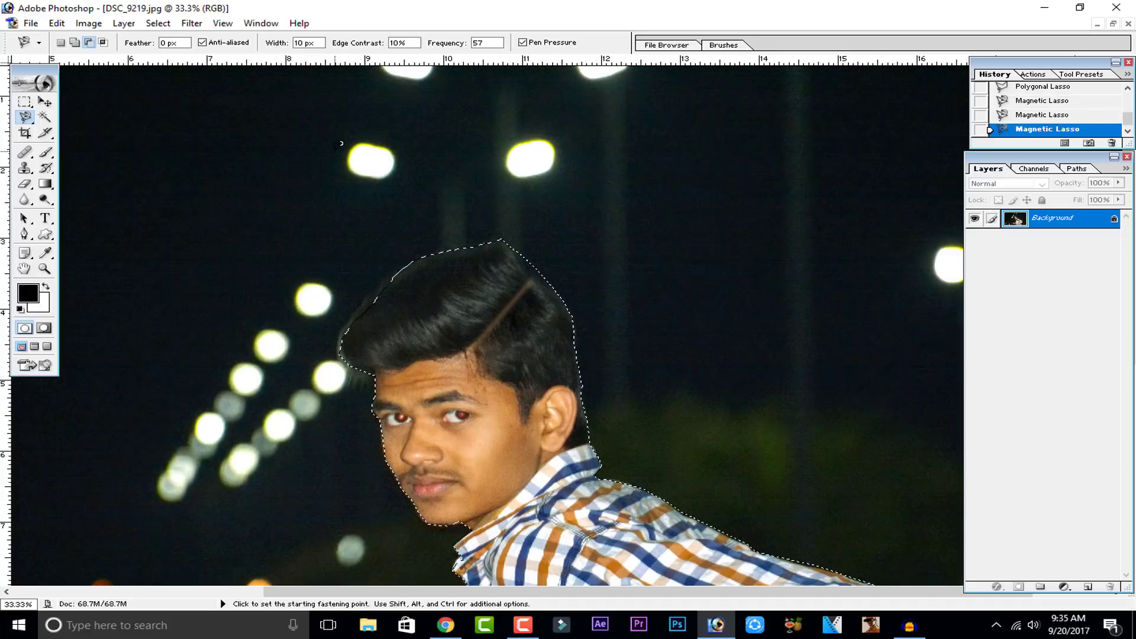
{"action": "key", "text": "ctrl+z"}
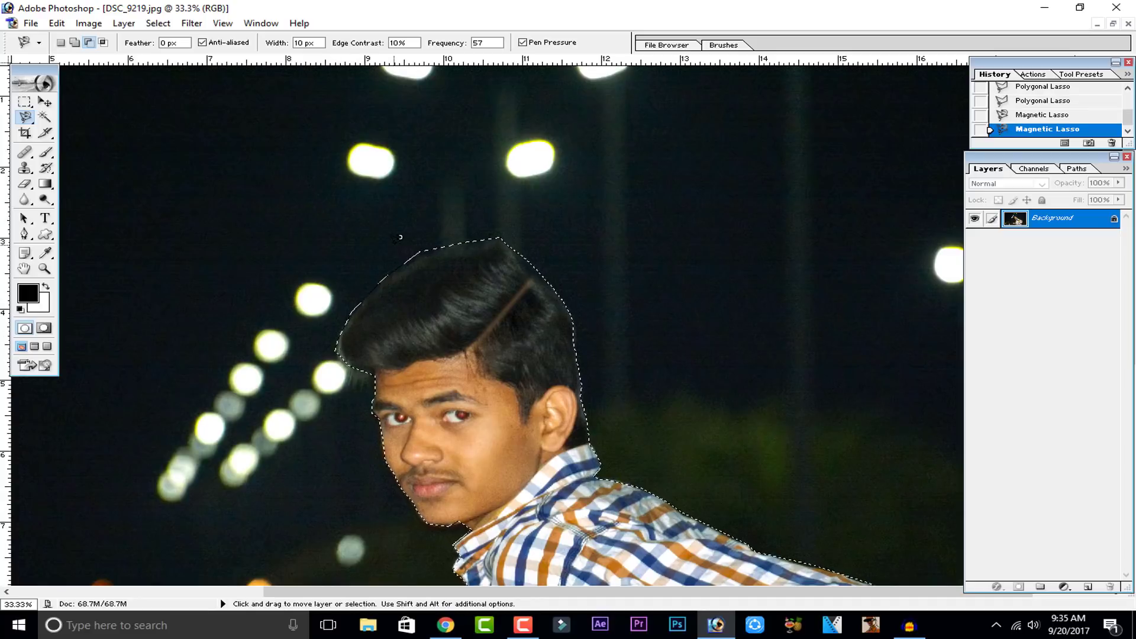
{"action": "left_click", "coordinate": [525, 240]}
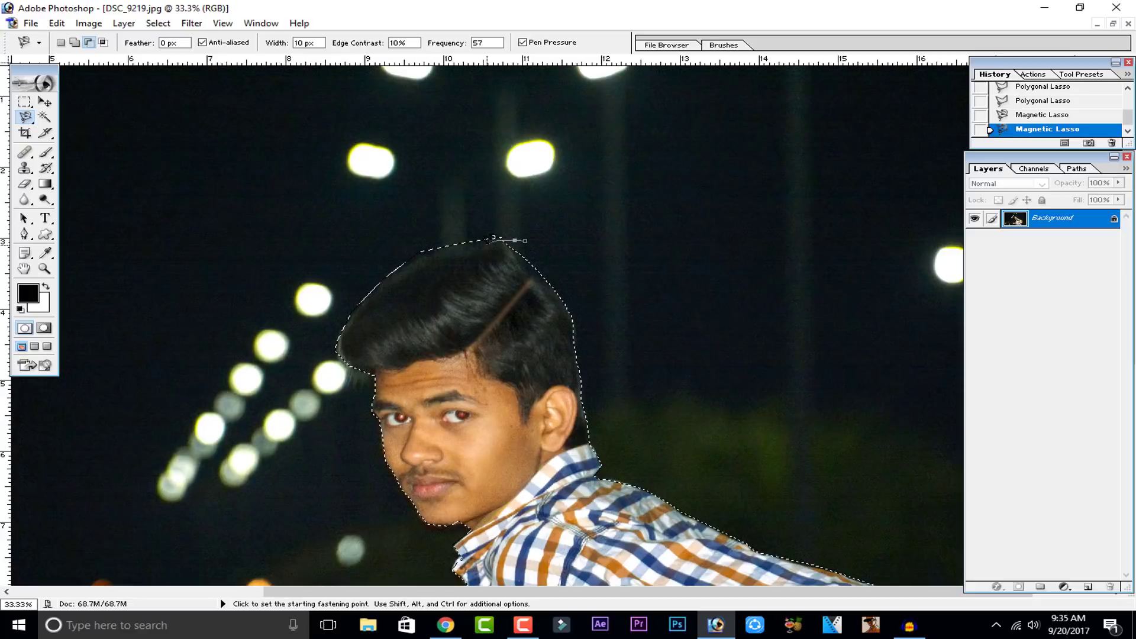
{"action": "double_click", "coordinate": [551, 215]}
Step: Zoom out to view the whole selected subject in the photo
{"action": "left_click_drag", "start_coordinate": [25, 117], "coordinate": [98, 123]}
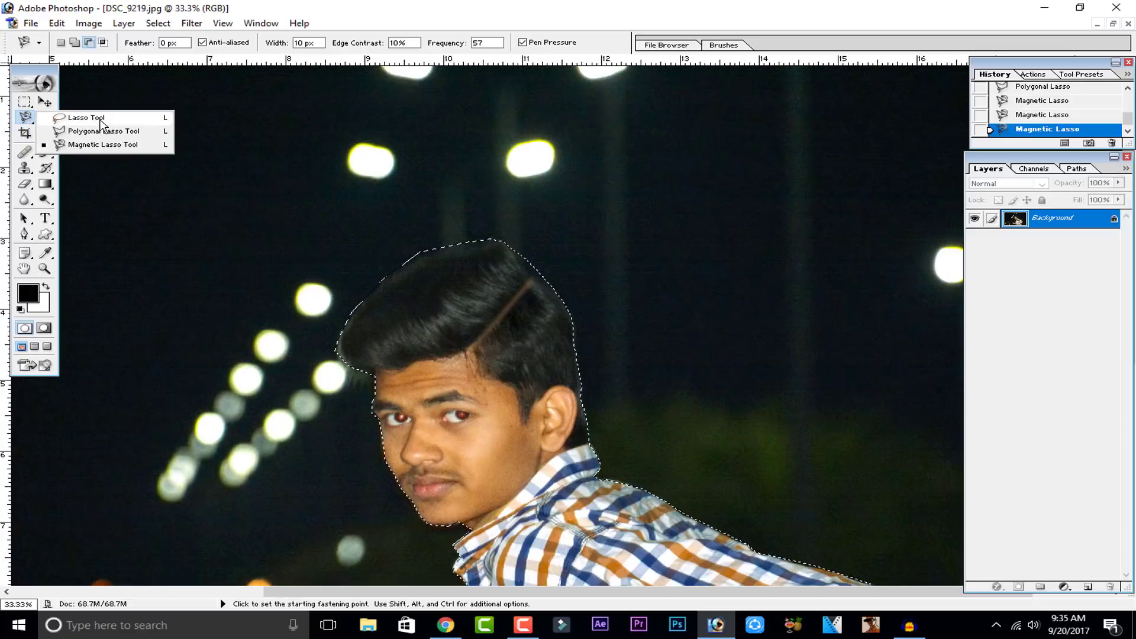
{"action": "key", "text": "ctrl+minus"}
{"action": "key", "text": "ctrl+minus"}
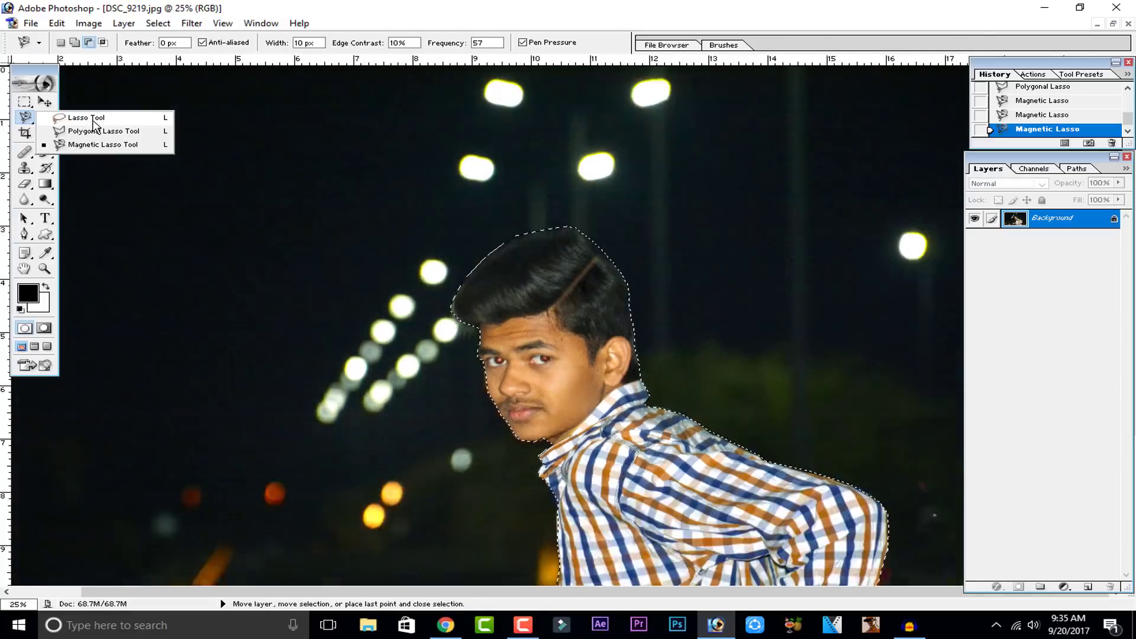
{"action": "left_click", "coordinate": [45, 101]}
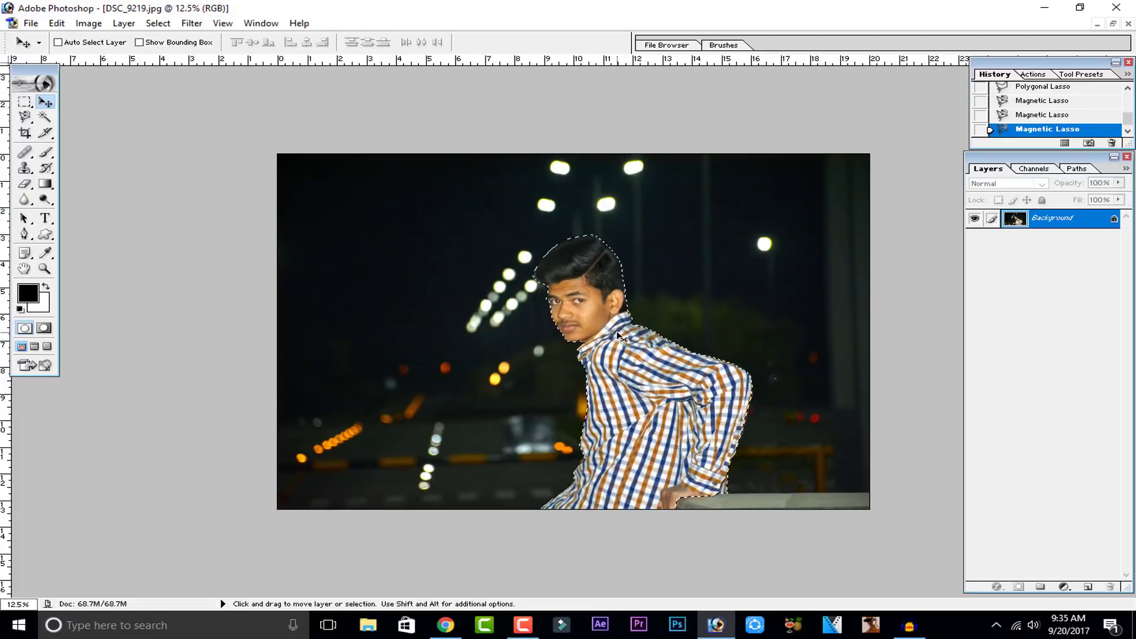
{"action": "key", "text": "ctrl+plus"}
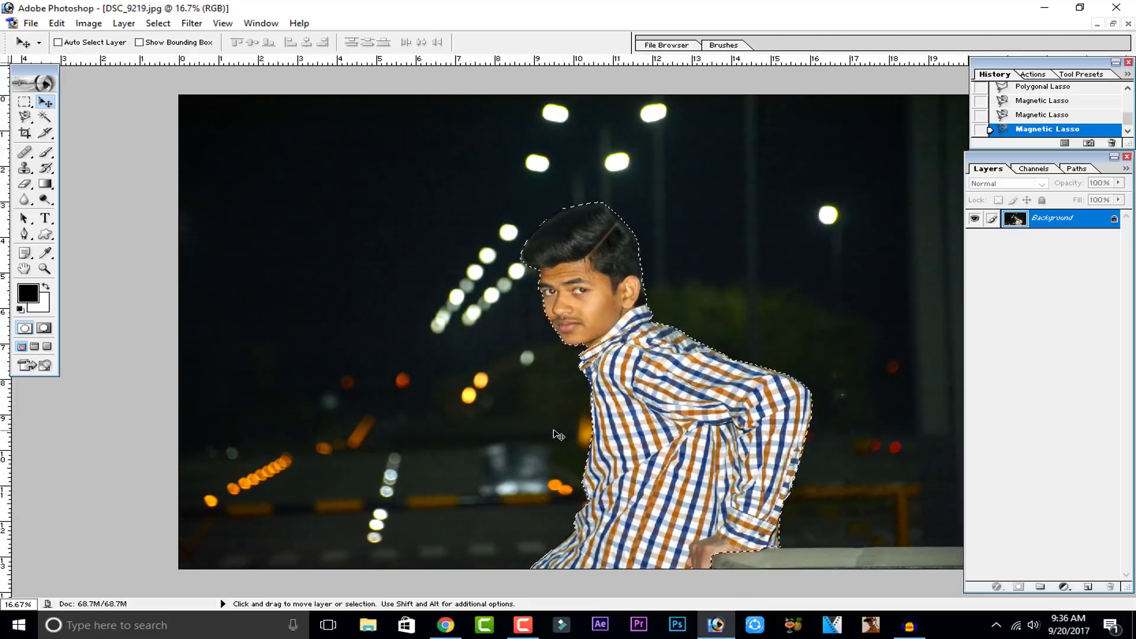
Step: Invert the selection so the background around the subject is selected
{"action": "left_click", "coordinate": [24, 118]}
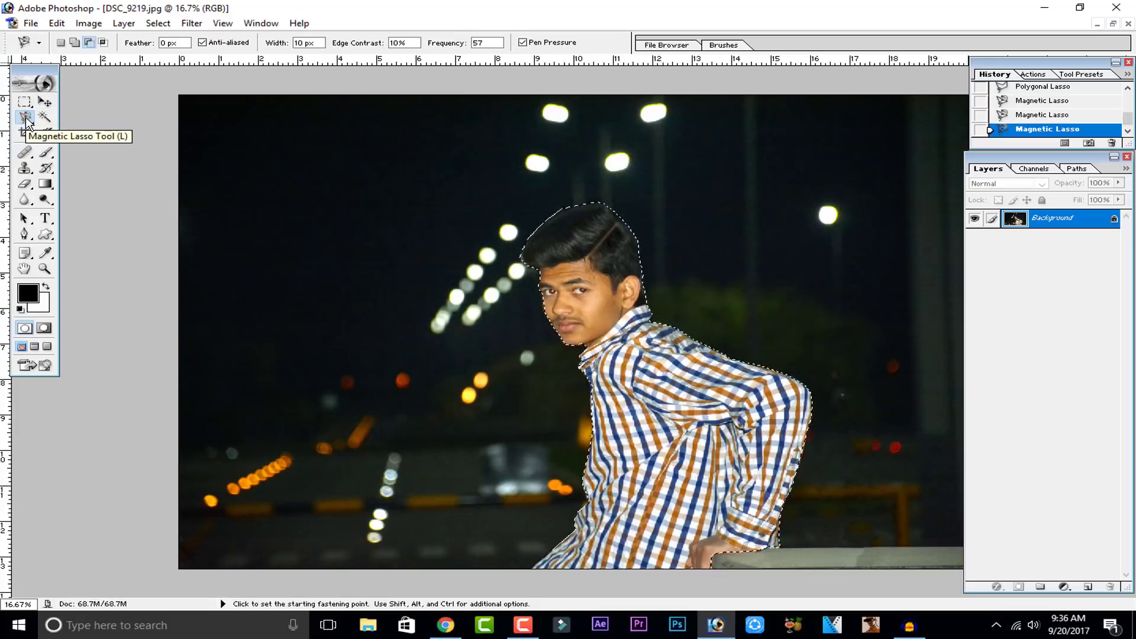
{"action": "right_click", "coordinate": [435, 208]}
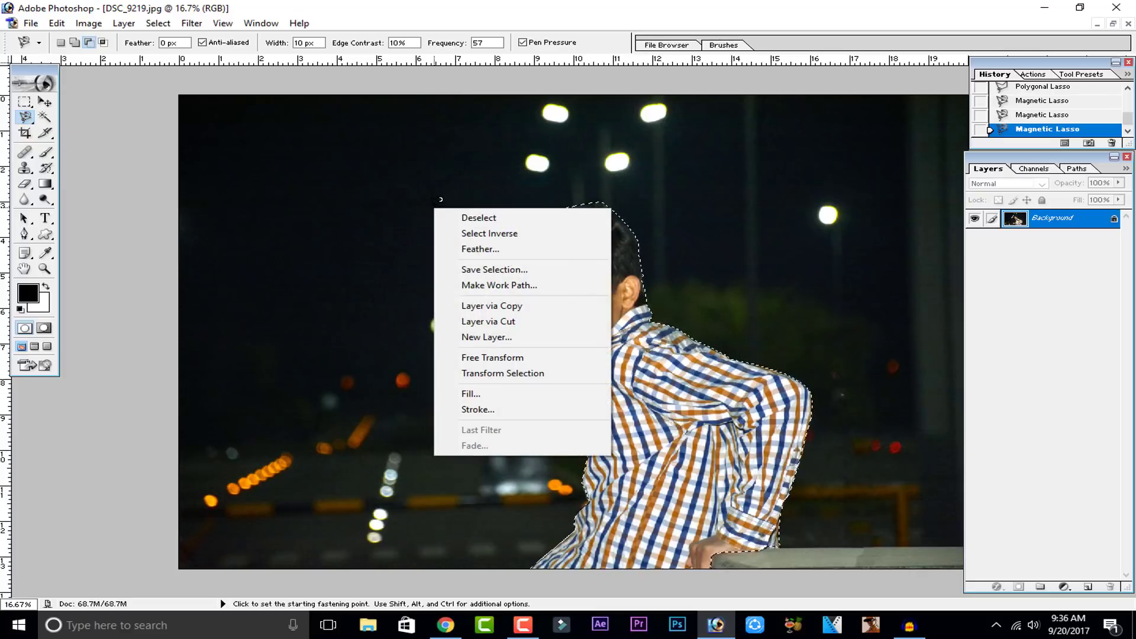
{"action": "left_click", "coordinate": [478, 233]}
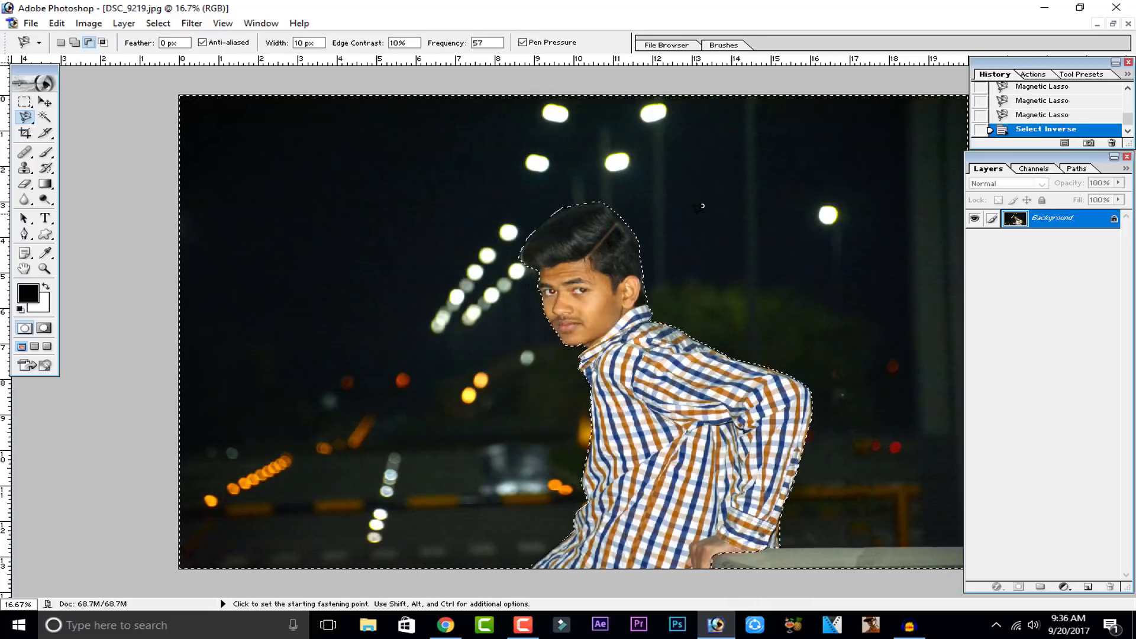
Step: Convert the locked Background into an editable layer named Layer 0
{"action": "key", "text": "ctrl+minus"}
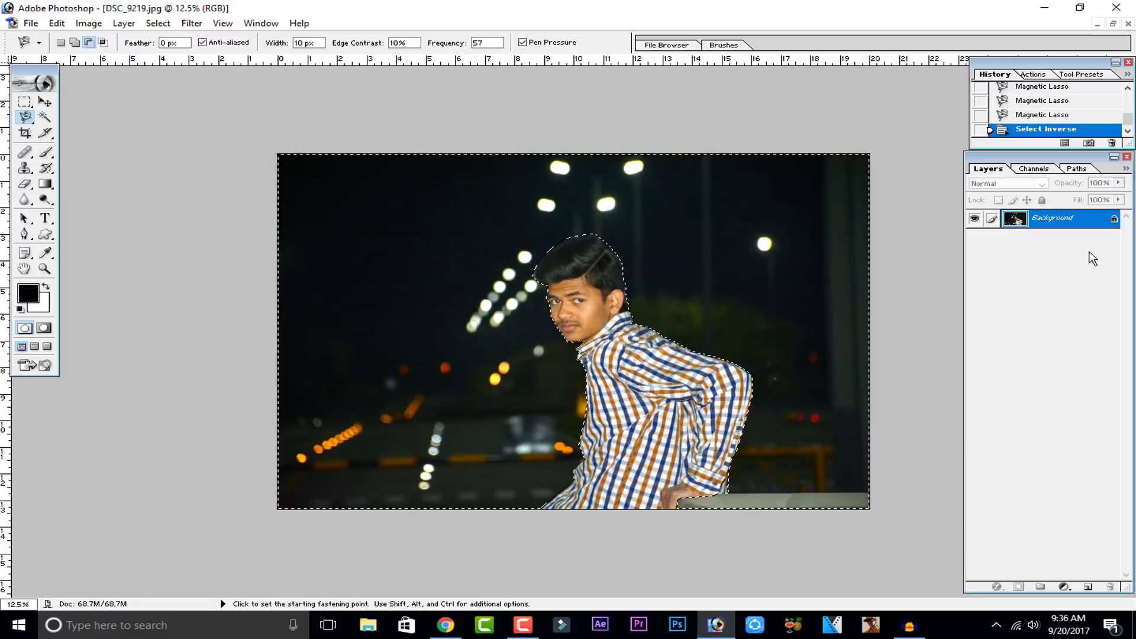
{"action": "double_click", "coordinate": [1115, 222]}
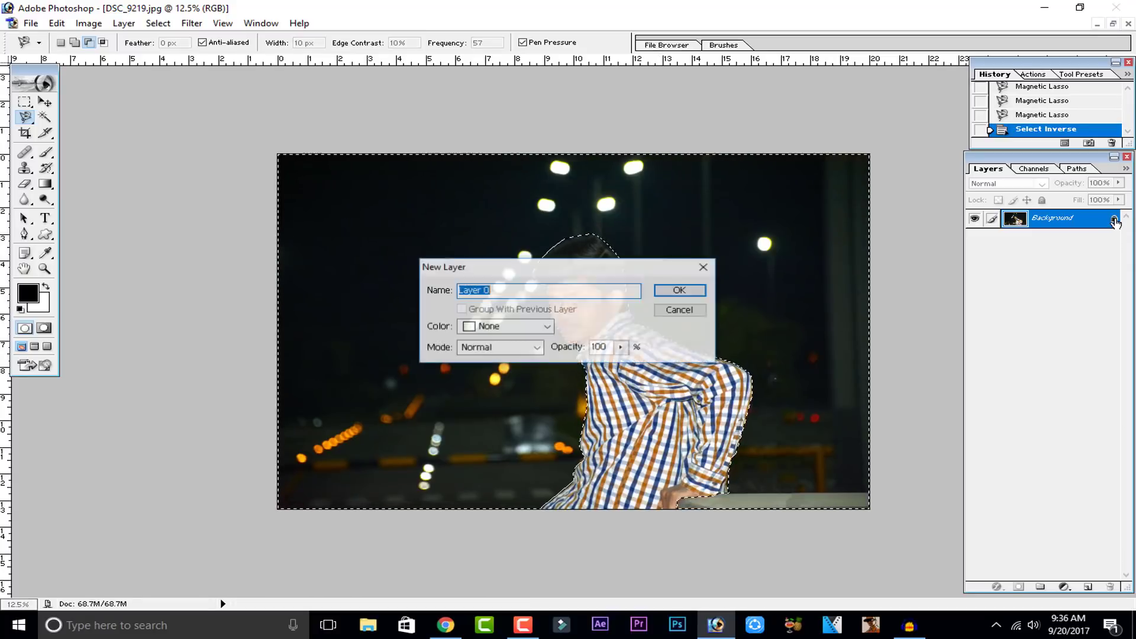
{"action": "left_click", "coordinate": [677, 291]}
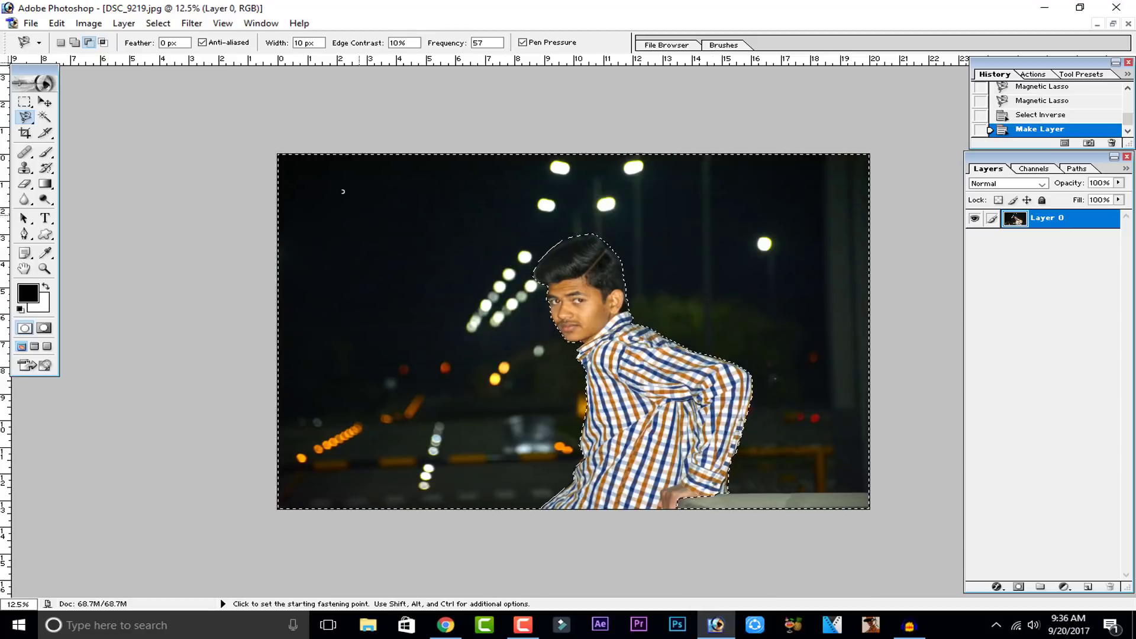
Step: Try cutting the selected background and then adding a layer mask, stepping back in history after each attempt
{"action": "left_click", "coordinate": [57, 23]}
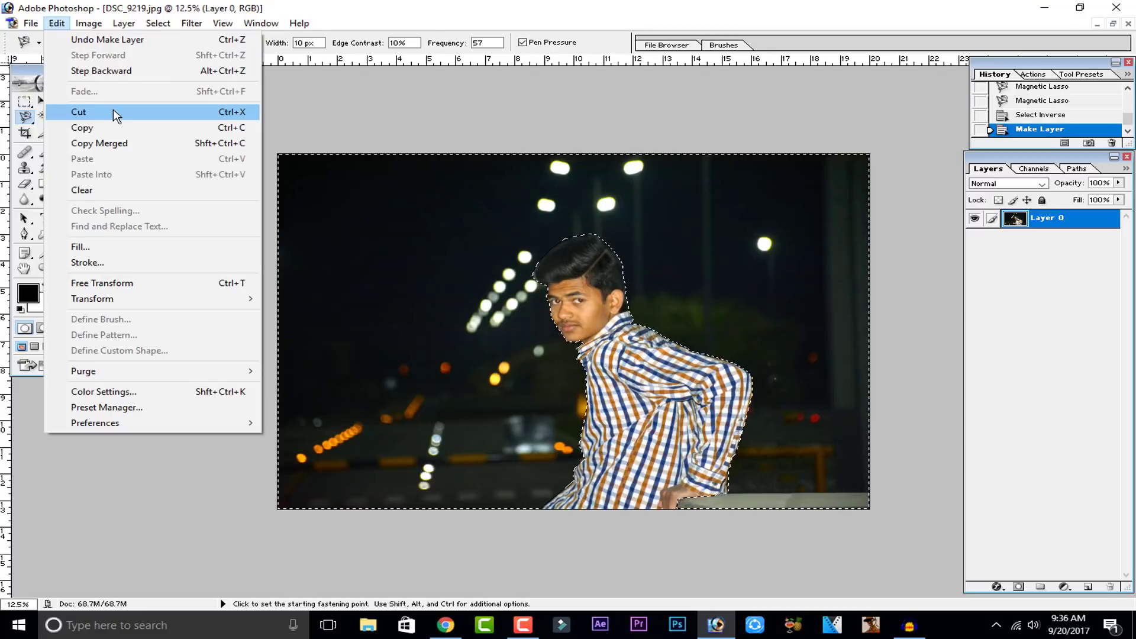
{"action": "left_click", "coordinate": [113, 111]}
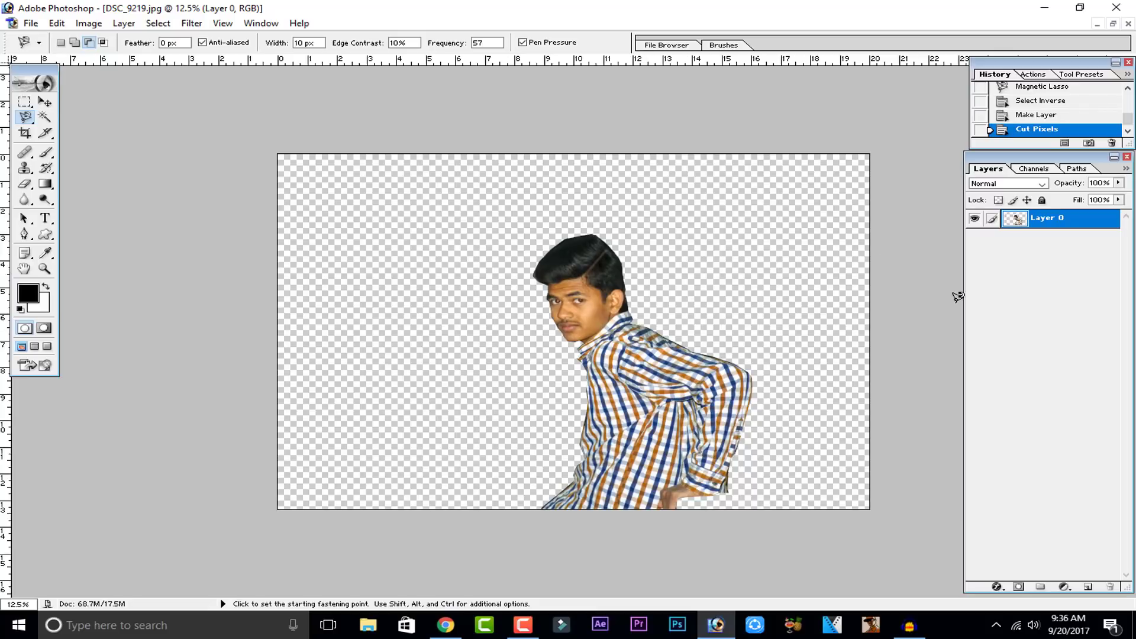
{"action": "left_click", "coordinate": [1078, 119]}
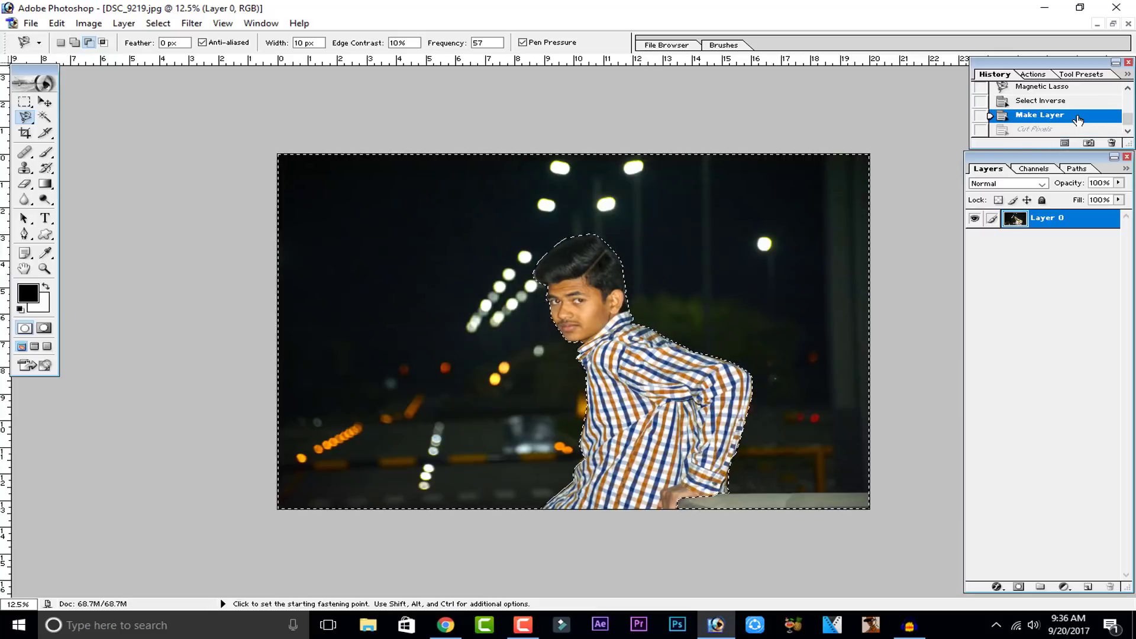
{"action": "left_click", "coordinate": [1018, 588]}
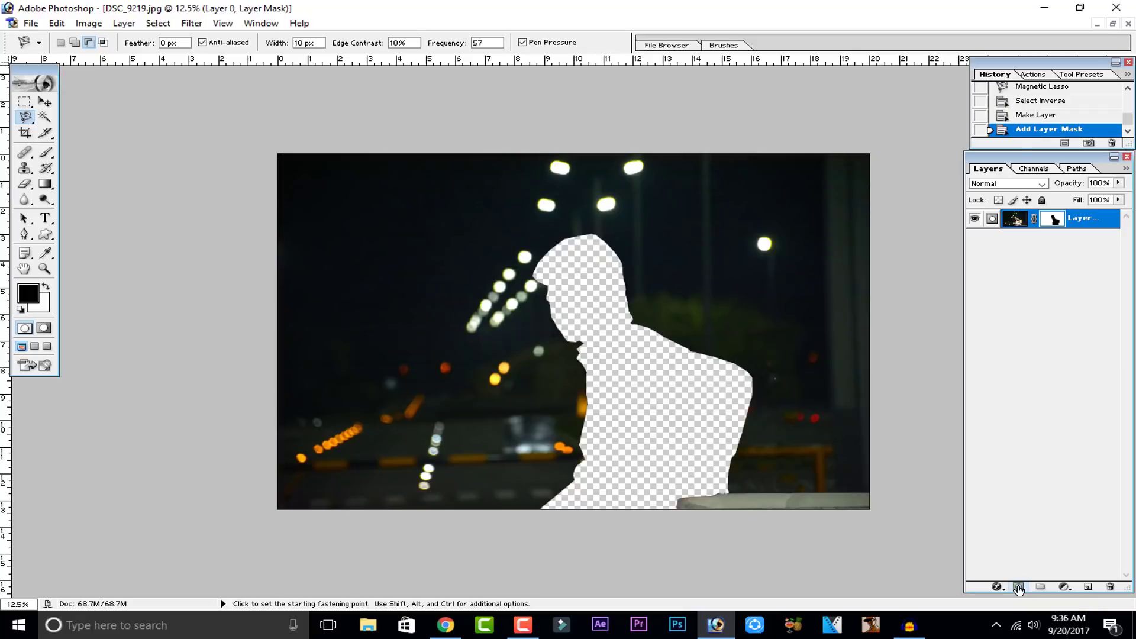
{"action": "left_click", "coordinate": [1056, 116]}
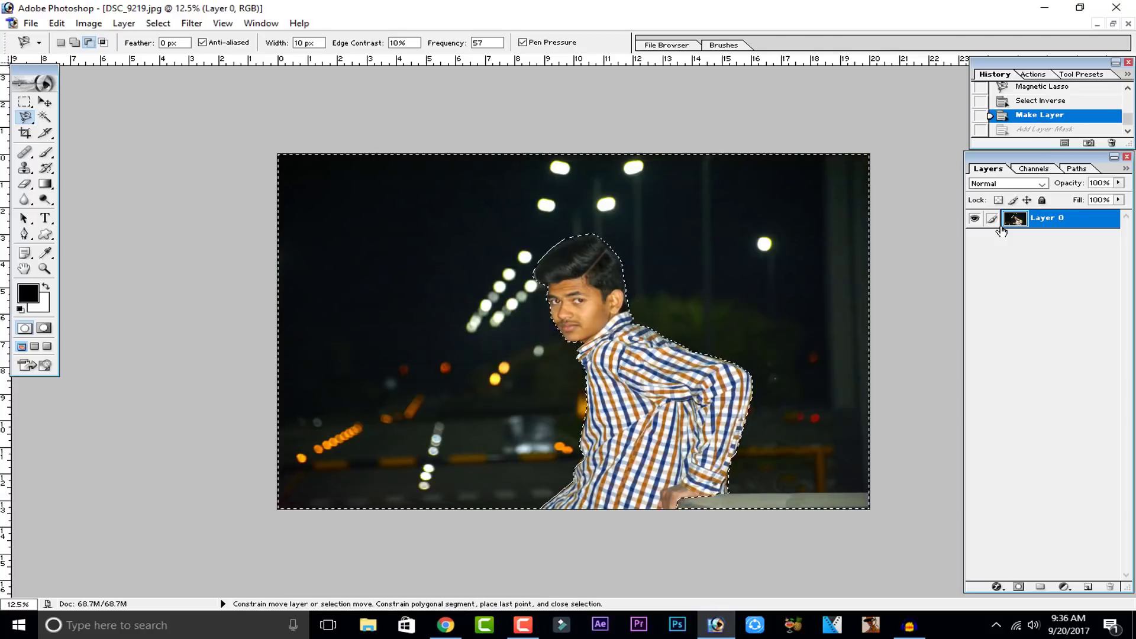
Step: Invert the selection to the subject and add a layer mask that hides the background
{"action": "key", "text": "ctrl+shift+i"}
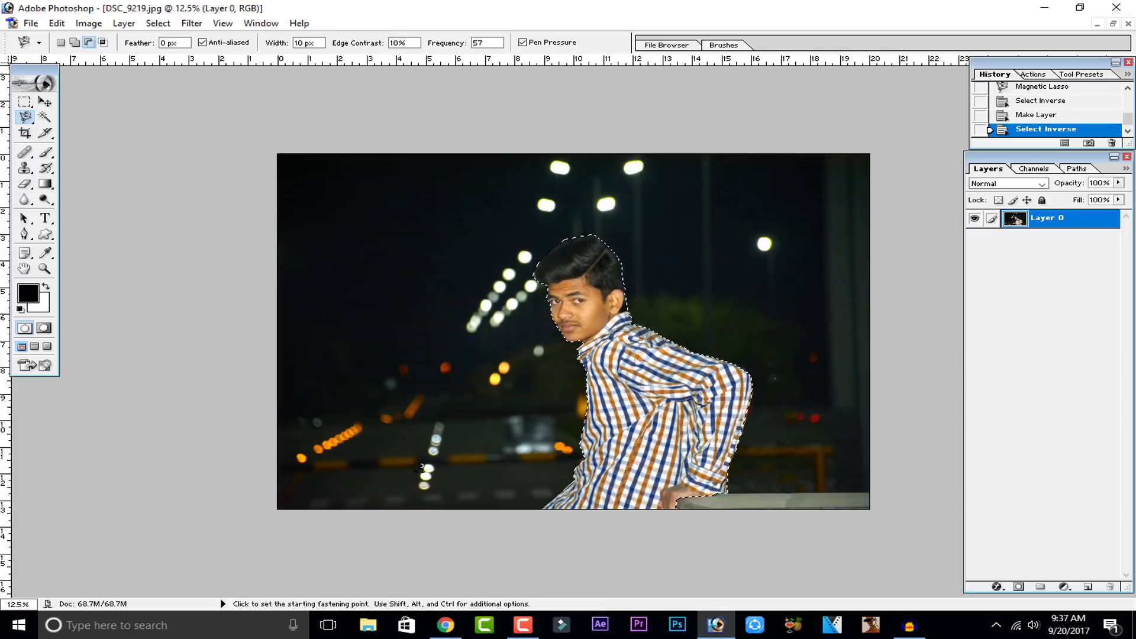
{"action": "left_click", "coordinate": [1018, 587]}
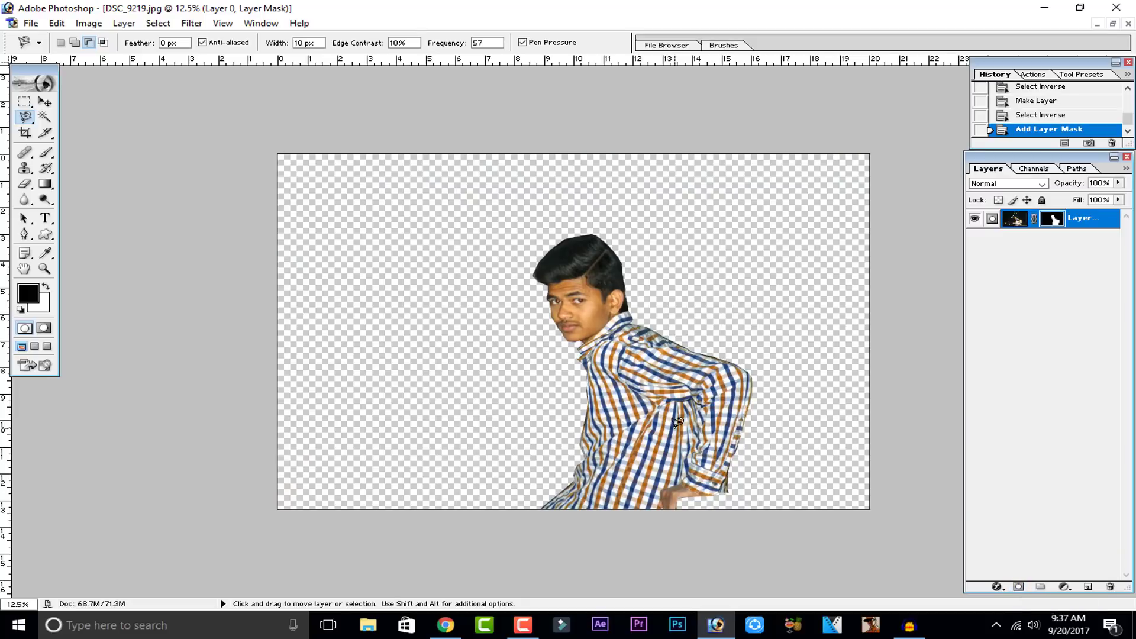
Step: Zoom in on the head, choose the Brush tool, shrink it slightly and try a stroke on the mask, undoing it
{"action": "key", "text": "ctrl+plus"}
{"action": "key", "text": "ctrl+plus"}
{"action": "key", "text": "ctrl+plus"}
{"action": "key", "text": "ctrl+plus"}
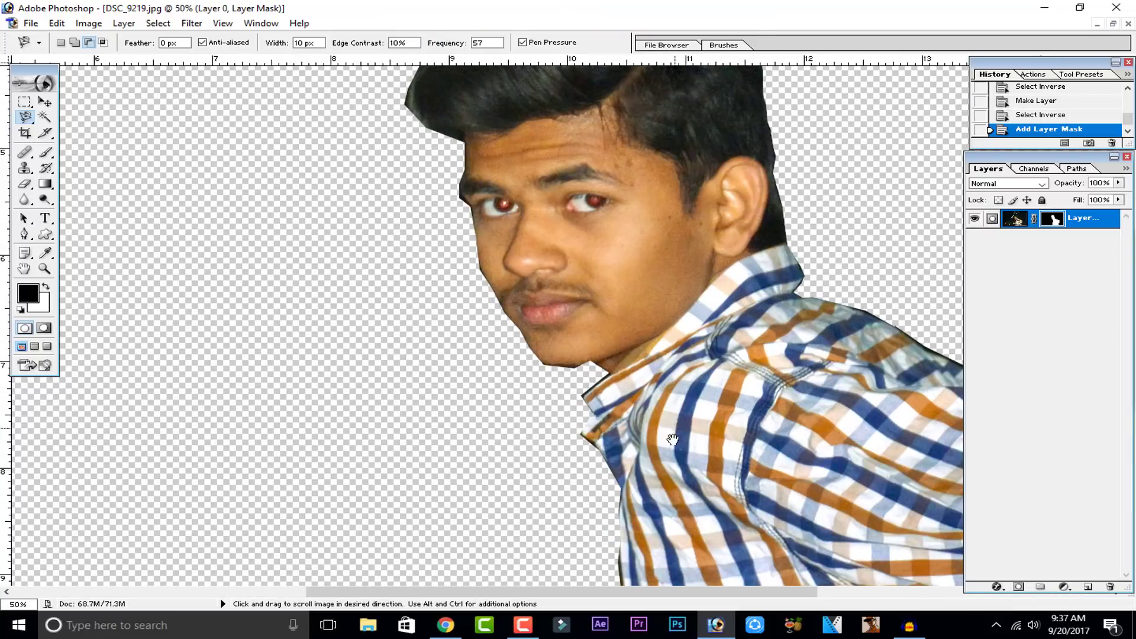
{"action": "left_click_drag", "start_coordinate": [673, 440], "coordinate": [658, 486]}
{"action": "left_click_drag", "start_coordinate": [702, 330], "coordinate": [654, 462]}
{"action": "mouse_move", "coordinate": [685, 334]}
{"action": "left_mouse_down"}
{"action": "mouse_move", "coordinate": [704, 393]}
{"action": "mouse_move", "coordinate": [762, 371]}
{"action": "mouse_move", "coordinate": [760, 296]}
{"action": "left_mouse_up"}
{"action": "left_click_drag", "start_coordinate": [744, 392], "coordinate": [741, 297]}
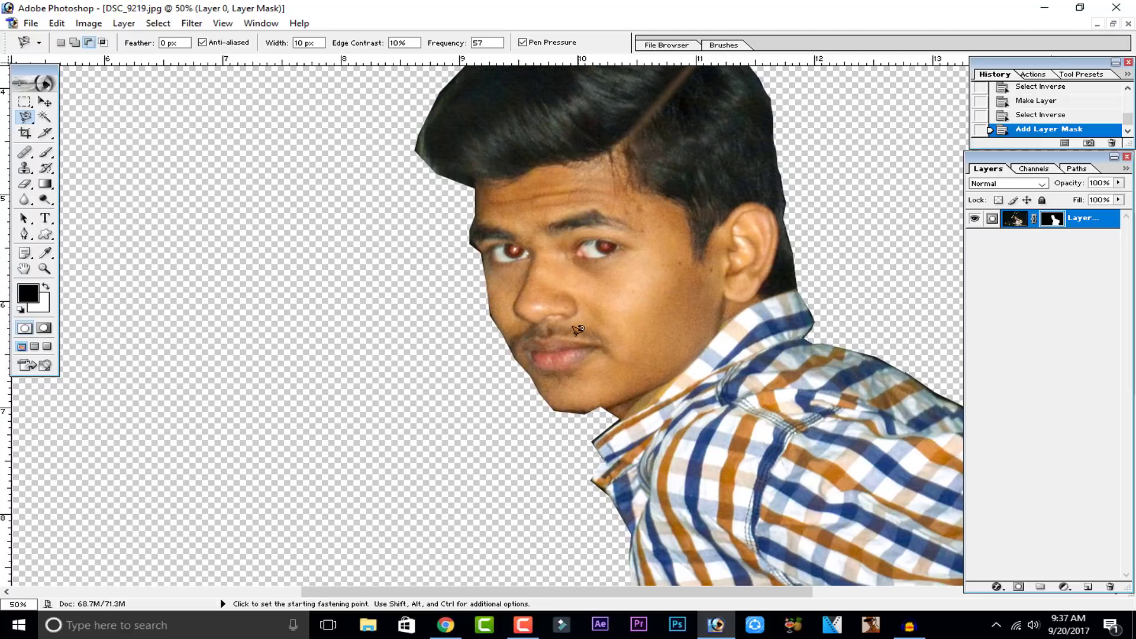
{"action": "left_click", "coordinate": [45, 152]}
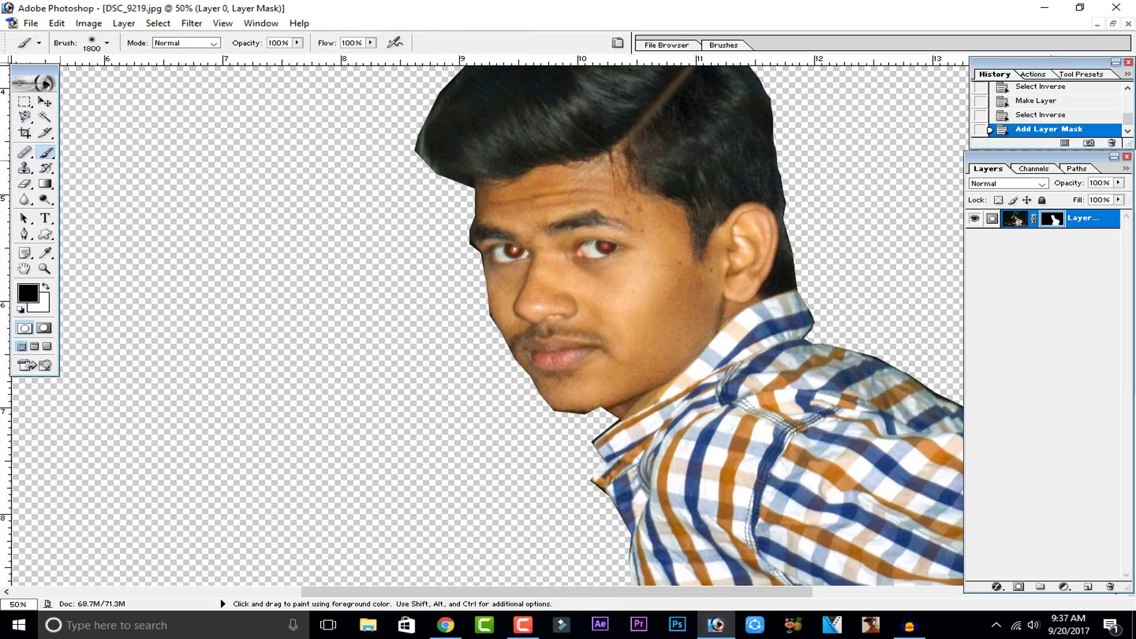
{"action": "key", "text": "bracketleft"}
{"action": "key", "text": "bracketleft"}
{"action": "key", "text": "bracketleft"}
{"action": "key", "text": "bracketleft"}
{"action": "key", "text": "bracketleft"}
{"action": "key", "text": "bracketleft"}
{"action": "key", "text": "bracketleft"}
{"action": "key", "text": "bracketleft"}
{"action": "key", "text": "bracketleft"}
{"action": "key", "text": "bracketleft"}
{"action": "key", "text": "bracketleft"}
{"action": "key", "text": "bracketleft"}
{"action": "key", "text": "bracketleft"}
{"action": "key", "text": "bracketleft"}
{"action": "key", "text": "bracketleft"}
{"action": "key", "text": "bracketleft"}
{"action": "key", "text": "bracketleft"}
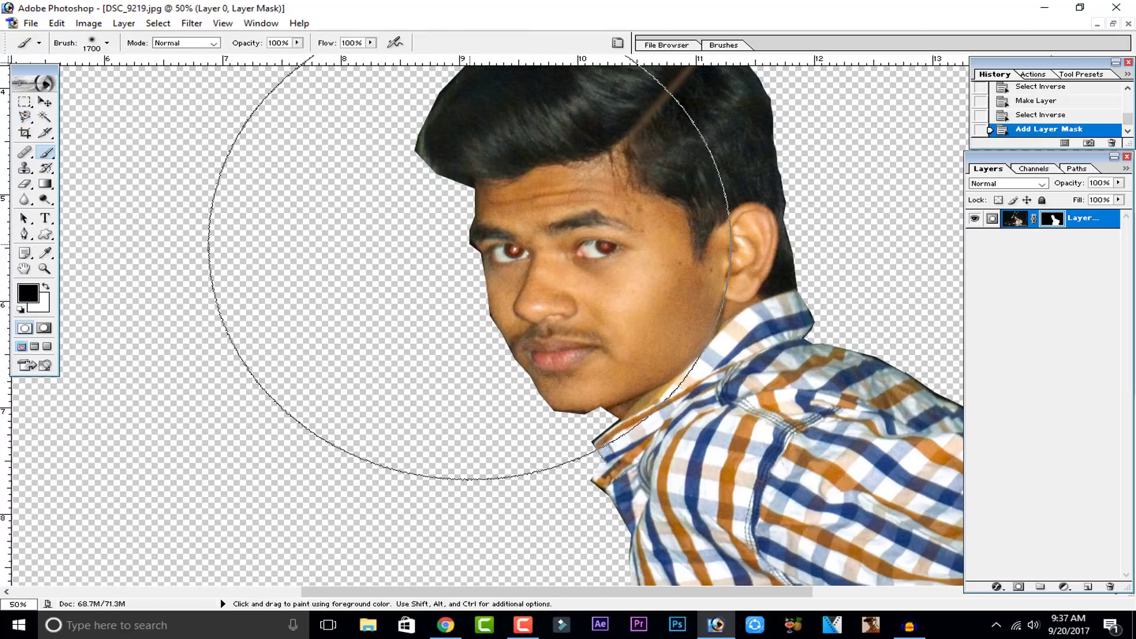
{"action": "left_click_drag", "start_coordinate": [402, 134], "coordinate": [402, 170]}
{"action": "key", "text": "ctrl+z"}
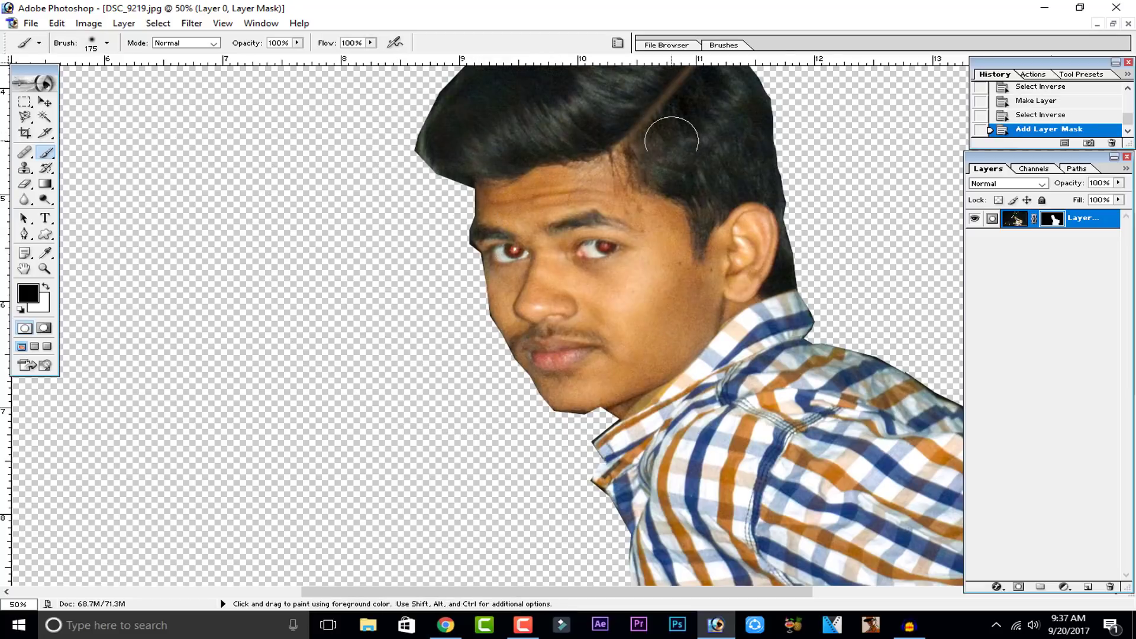
Step: Set the brush master diameter to 40 px and paint black on the mask along the hair's left edge
{"action": "left_click", "coordinate": [107, 43]}
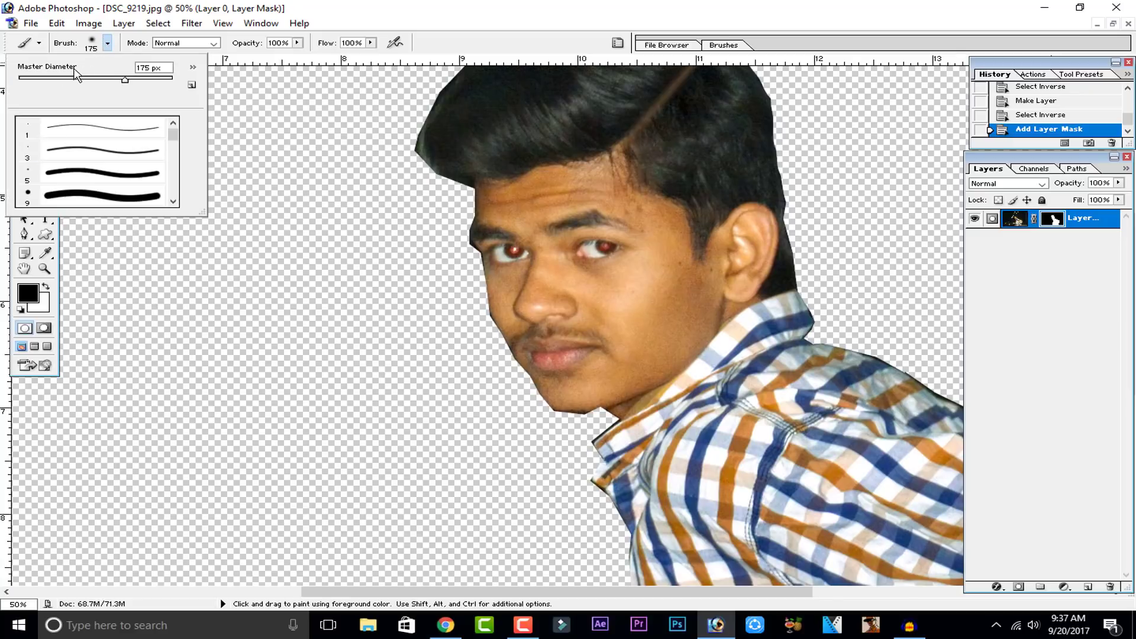
{"action": "left_click", "coordinate": [48, 80]}
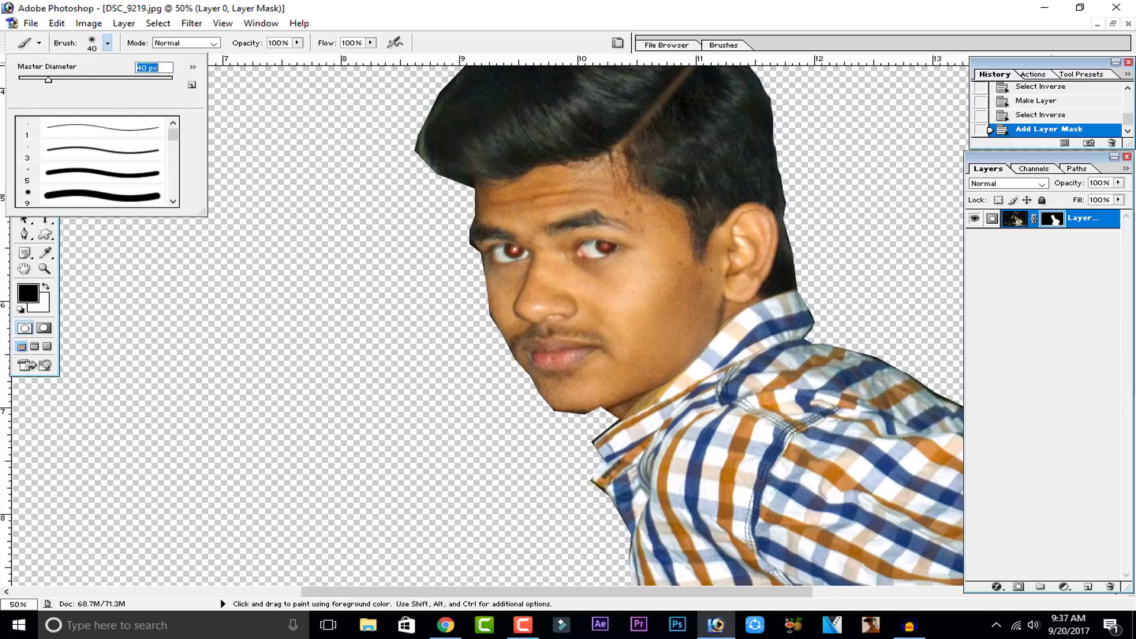
{"action": "left_click", "coordinate": [30, 290]}
{"action": "left_click", "coordinate": [1010, 211]}
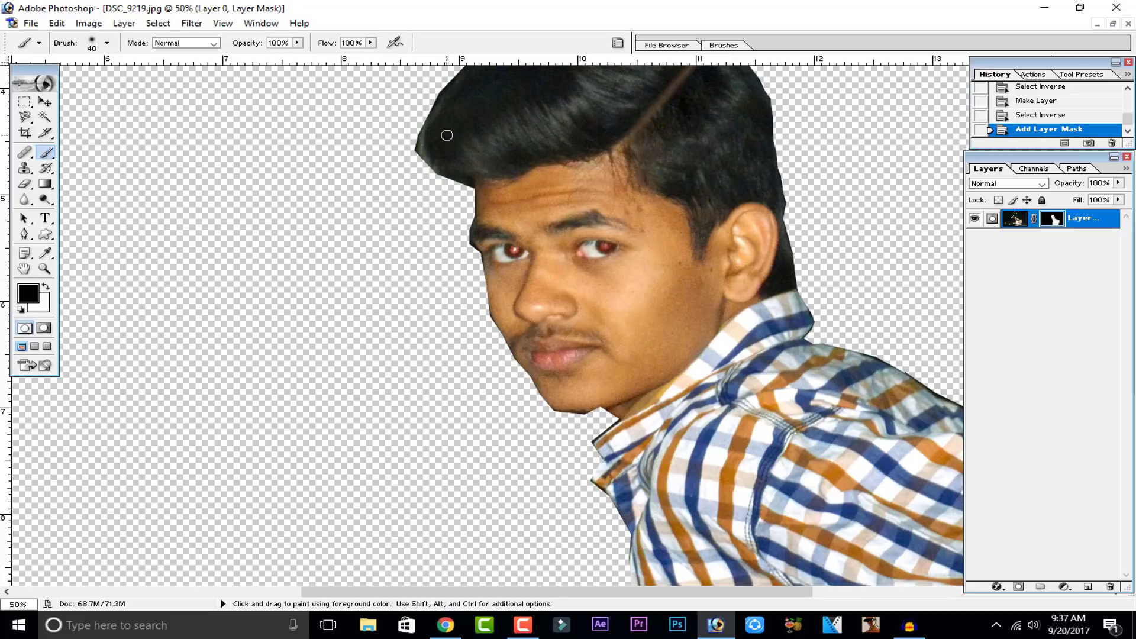
{"action": "left_click", "coordinate": [323, 224]}
{"action": "left_click_drag", "start_coordinate": [410, 156], "coordinate": [410, 139]}
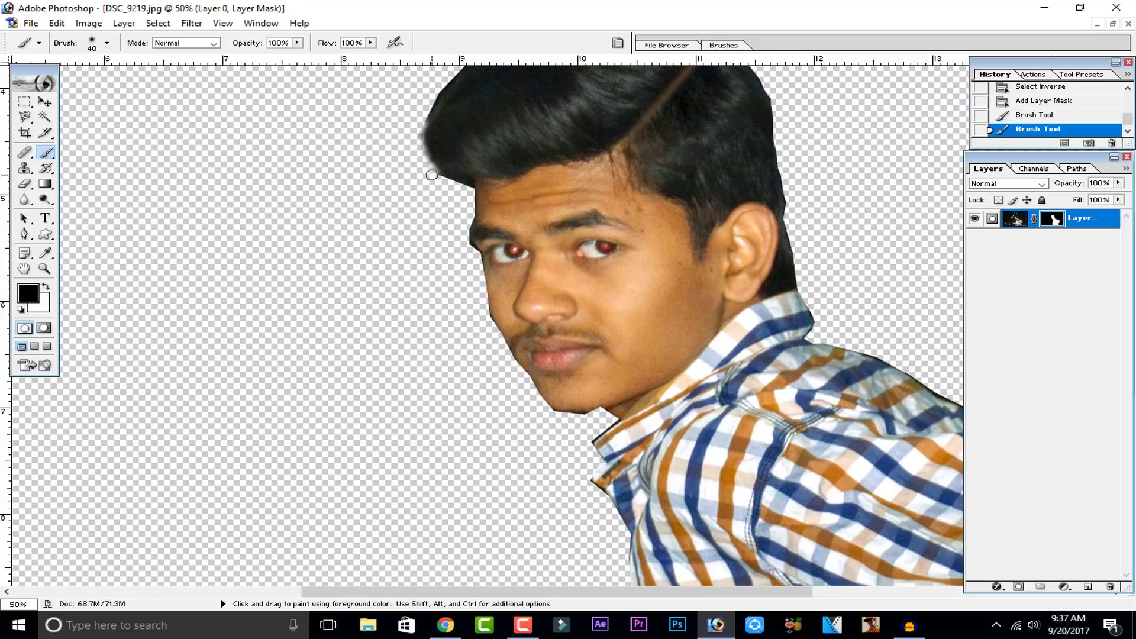
{"action": "left_click", "coordinate": [448, 188]}
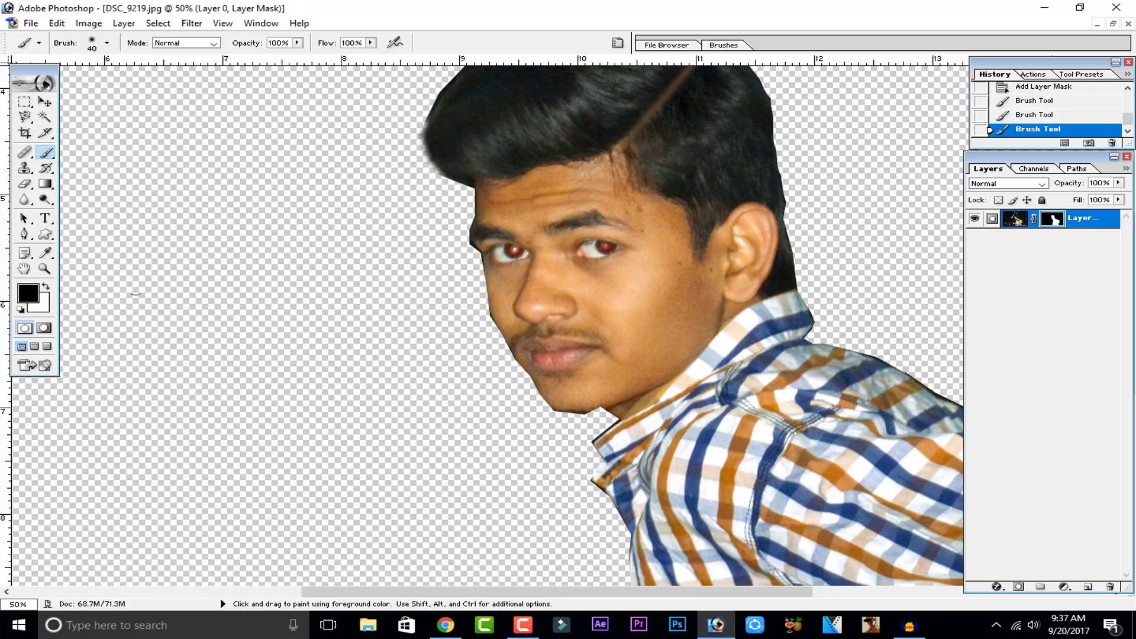
Step: Switch the foreground to white, paint across the background beside the face, then step back in history
{"action": "left_click", "coordinate": [47, 285]}
{"action": "mouse_move", "coordinate": [475, 204]}
{"action": "left_mouse_down"}
{"action": "mouse_move", "coordinate": [439, 273]}
{"action": "mouse_move", "coordinate": [470, 231]}
{"action": "mouse_move", "coordinate": [462, 254]}
{"action": "mouse_move", "coordinate": [402, 278]}
{"action": "mouse_move", "coordinate": [299, 264]}
{"action": "mouse_move", "coordinate": [284, 292]}
{"action": "mouse_move", "coordinate": [343, 249]}
{"action": "mouse_move", "coordinate": [241, 264]}
{"action": "mouse_move", "coordinate": [305, 264]}
{"action": "left_mouse_up"}
{"action": "left_click", "coordinate": [1081, 115]}
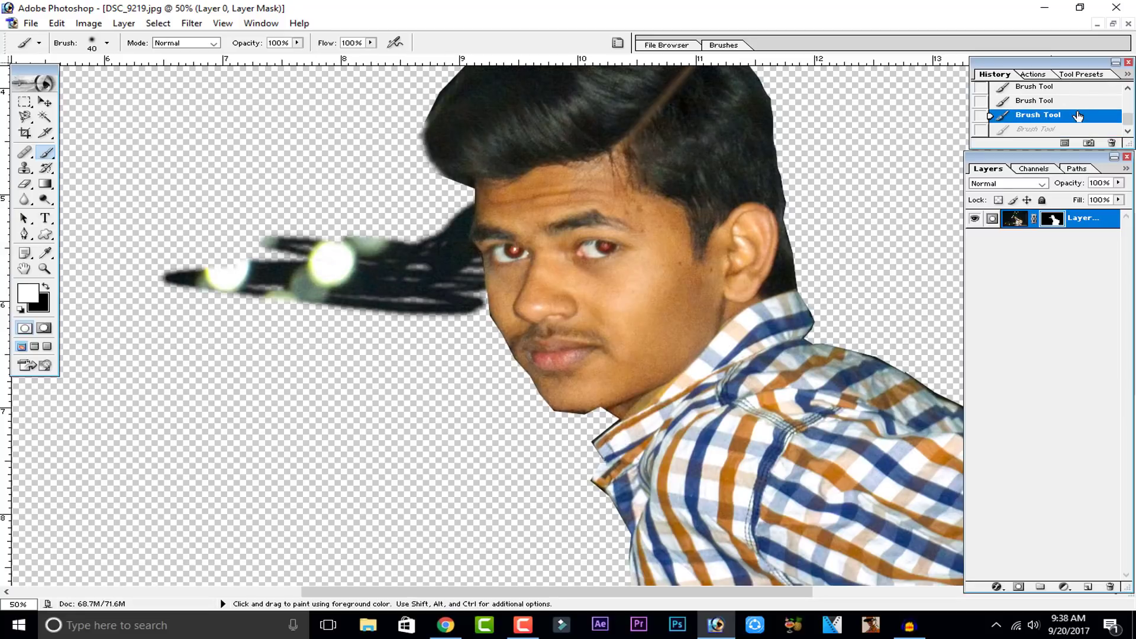
{"action": "left_click", "coordinate": [1081, 102]}
{"action": "scroll", "coordinate": [560, 263], "scroll_direction": "up", "scroll_amount": 1}
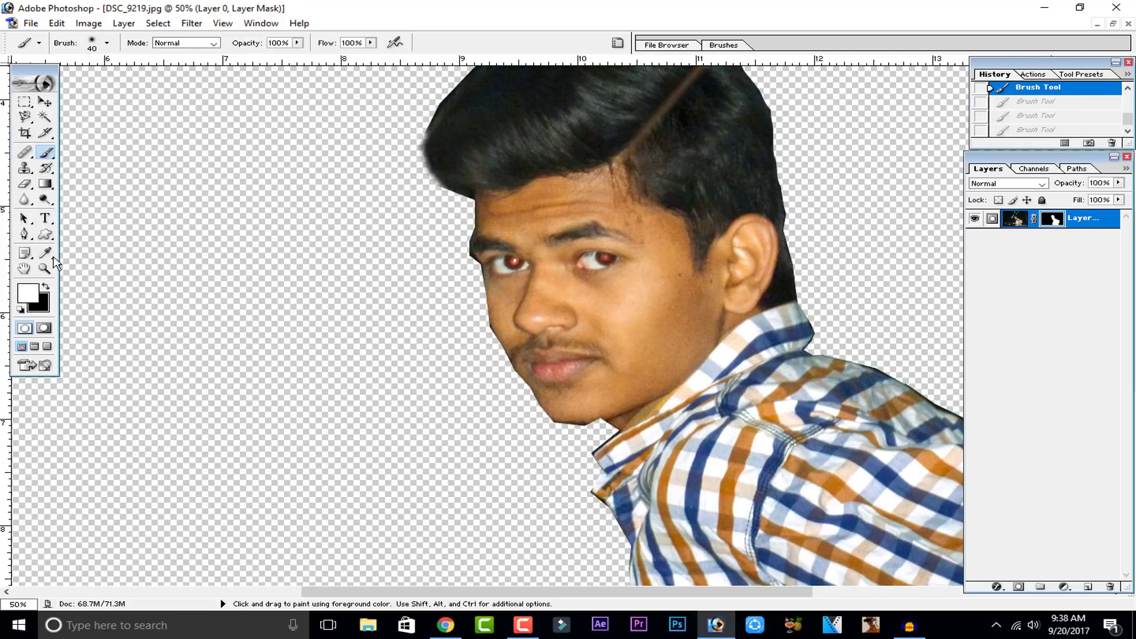
Step: Switch back to black and paint the mask along the left edge of the face, undoing one stroke
{"action": "left_click", "coordinate": [45, 286]}
{"action": "mouse_move", "coordinate": [483, 206]}
{"action": "left_mouse_down"}
{"action": "mouse_move", "coordinate": [475, 198]}
{"action": "mouse_move", "coordinate": [477, 209]}
{"action": "left_mouse_up"}
{"action": "key", "text": "ctrl+z"}
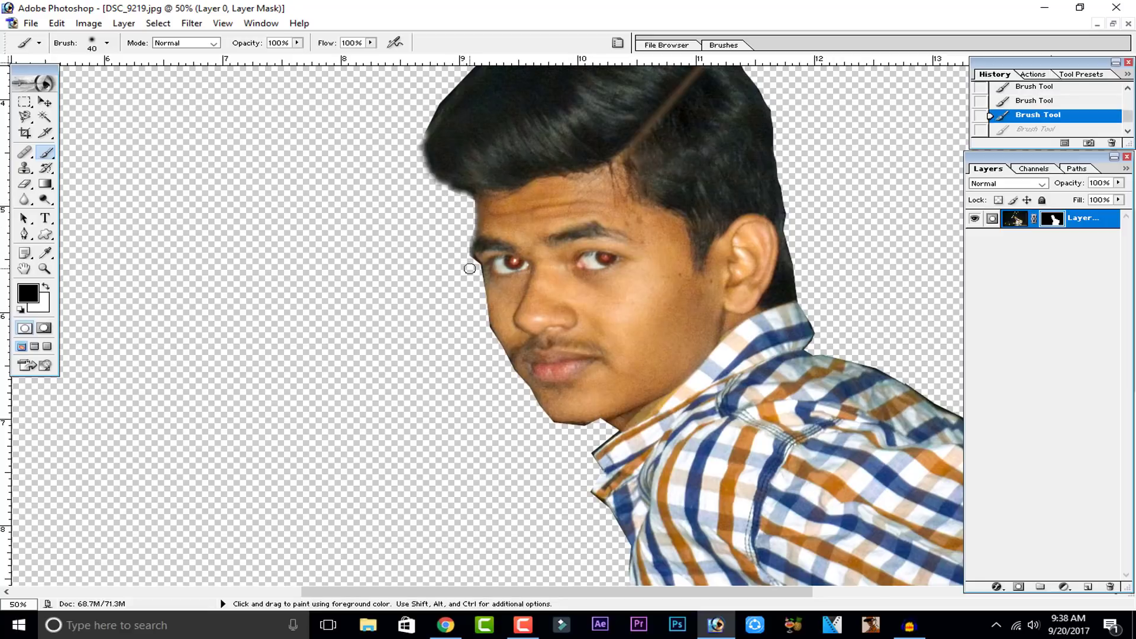
{"action": "left_click_drag", "start_coordinate": [472, 262], "coordinate": [472, 276]}
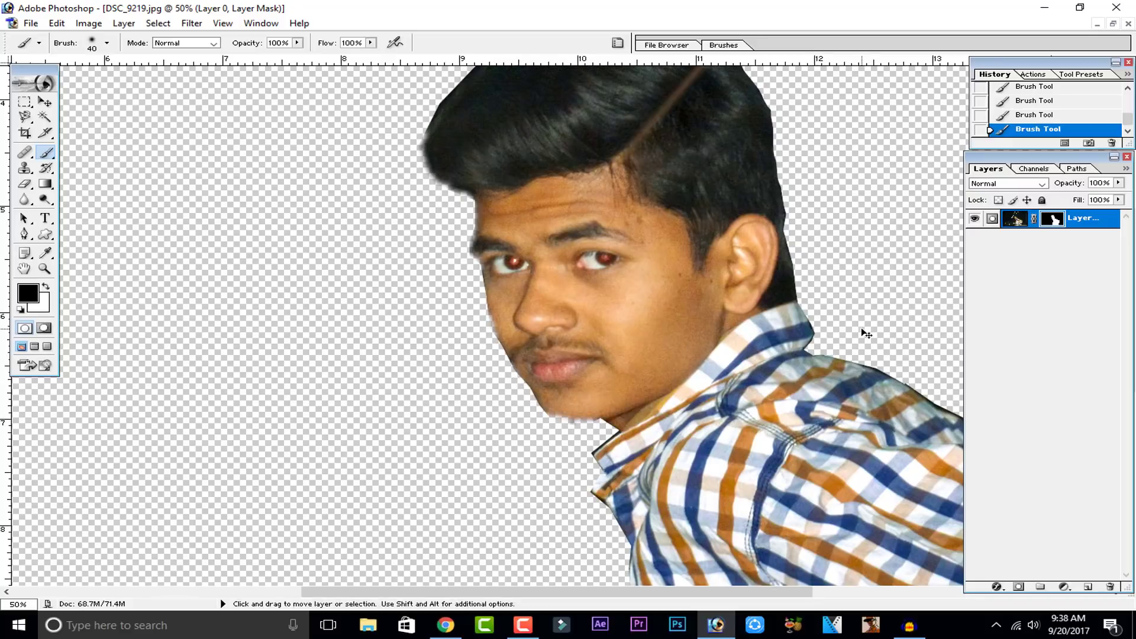
Step: Step back in history to the selection state before the layer mask was added
{"action": "key", "text": "ctrl+minus"}
{"action": "key", "text": "ctrl+minus"}
{"action": "key", "text": "ctrl+plus"}
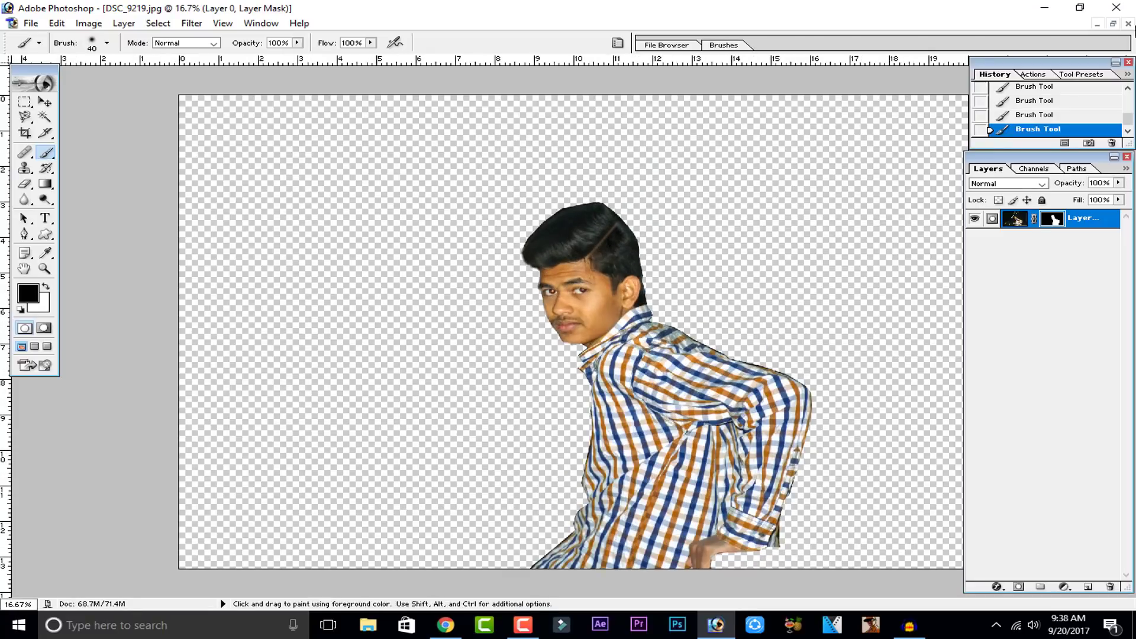
{"action": "scroll", "coordinate": [1057, 94], "scroll_direction": "up", "scroll_amount": 5}
{"action": "scroll", "coordinate": [1057, 93], "scroll_direction": "down", "scroll_amount": 5}
{"action": "left_click", "coordinate": [1057, 106]}
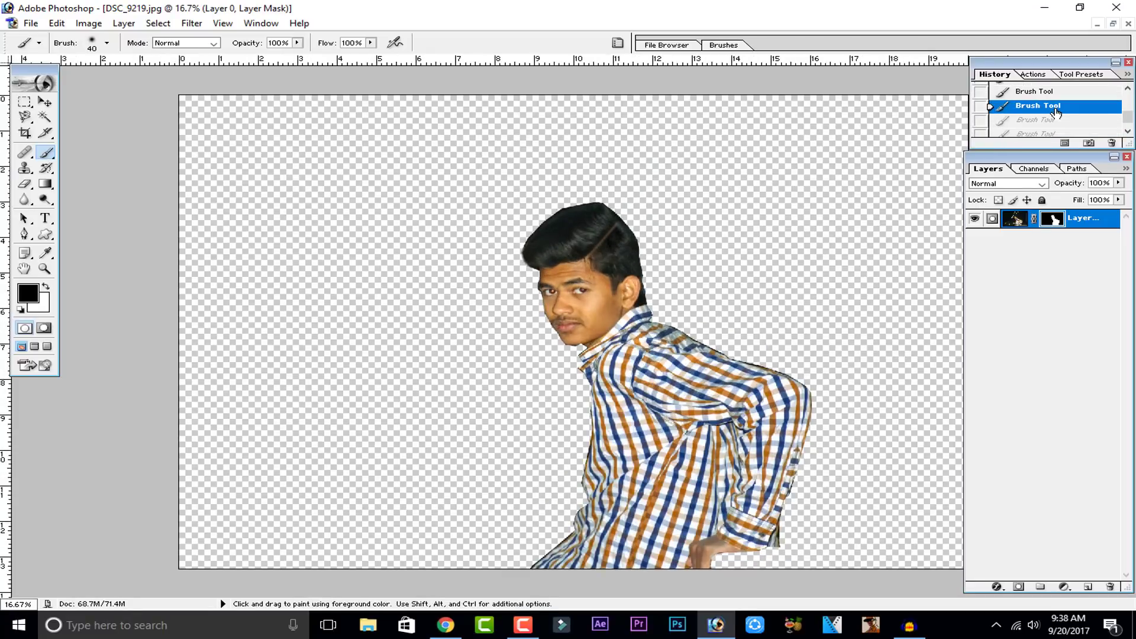
{"action": "key", "text": "ctrl+minus"}
{"action": "key", "text": "ctrl+minus"}
{"action": "key", "text": "ctrl+plus"}
{"action": "key", "text": "ctrl+plus"}
{"action": "key", "text": "ctrl+minus"}
{"action": "key", "text": "ctrl+plus"}
{"action": "key", "text": "ctrl+minus"}
{"action": "scroll", "coordinate": [1023, 106], "scroll_direction": "down", "scroll_amount": 1}
{"action": "scroll", "coordinate": [1030, 113], "scroll_direction": "up", "scroll_amount": 2}
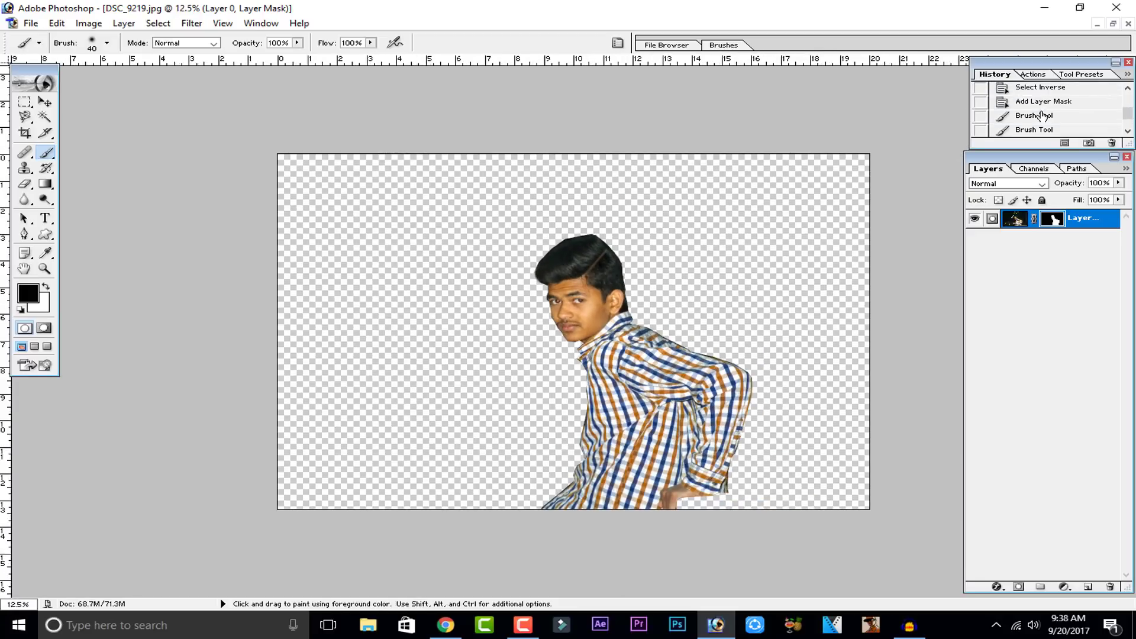
{"action": "left_click", "coordinate": [1052, 106]}
{"action": "scroll", "coordinate": [1053, 98], "scroll_direction": "up", "scroll_amount": 1}
{"action": "left_click", "coordinate": [1052, 107]}
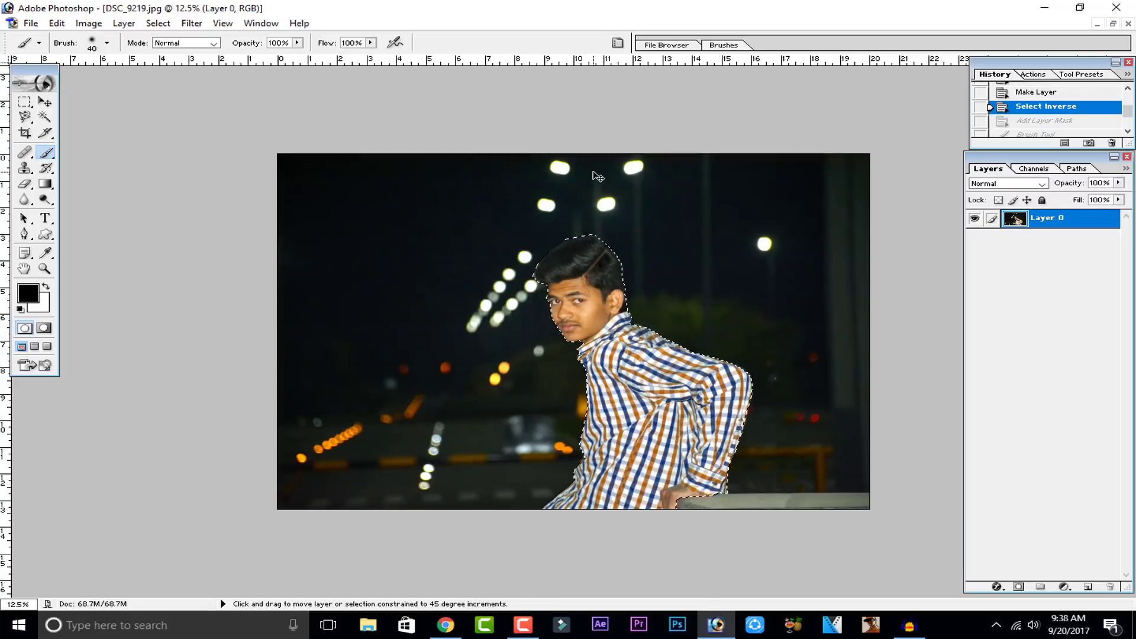
Step: Invert the selection to the background and cut it out of Layer 0
{"action": "key", "text": "ctrl+shift+i"}
{"action": "key", "text": "ctrl+shift+i"}
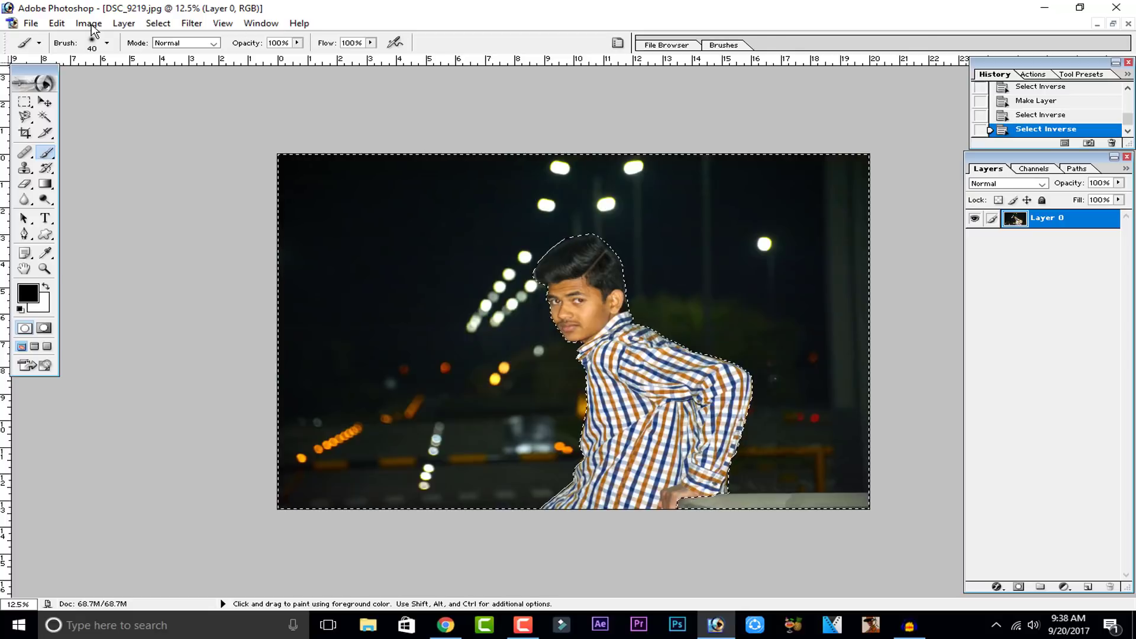
{"action": "left_click", "coordinate": [57, 23]}
{"action": "left_click", "coordinate": [123, 118]}
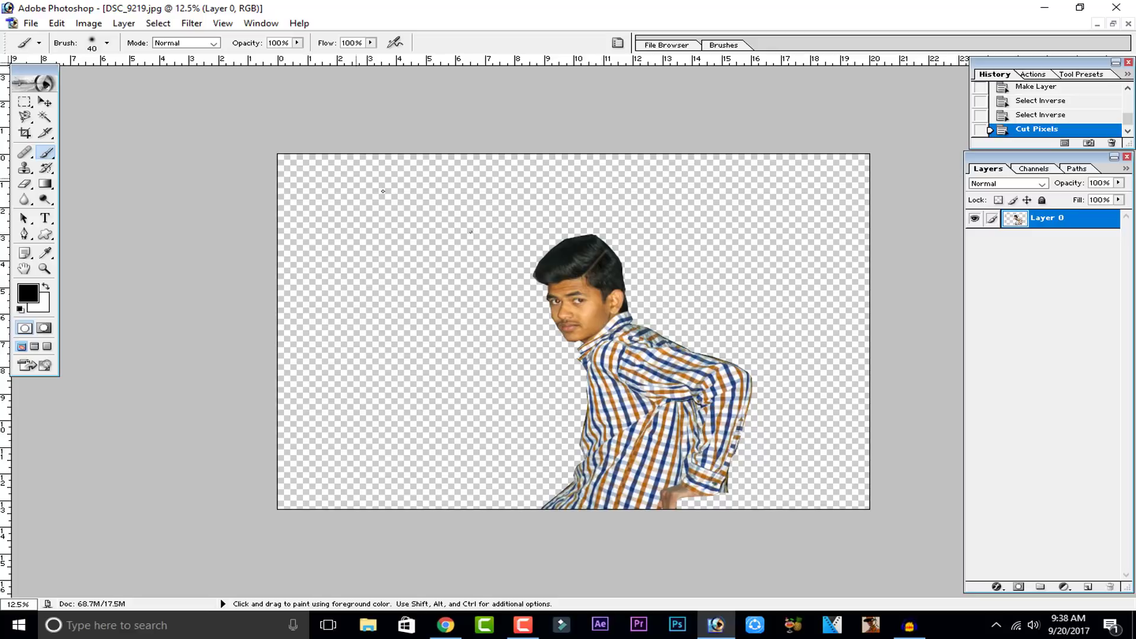
Step: Save the image as a PNG copy named DSC_9219 copy.png on the Desktop, with no interlace
{"action": "left_click", "coordinate": [31, 25]}
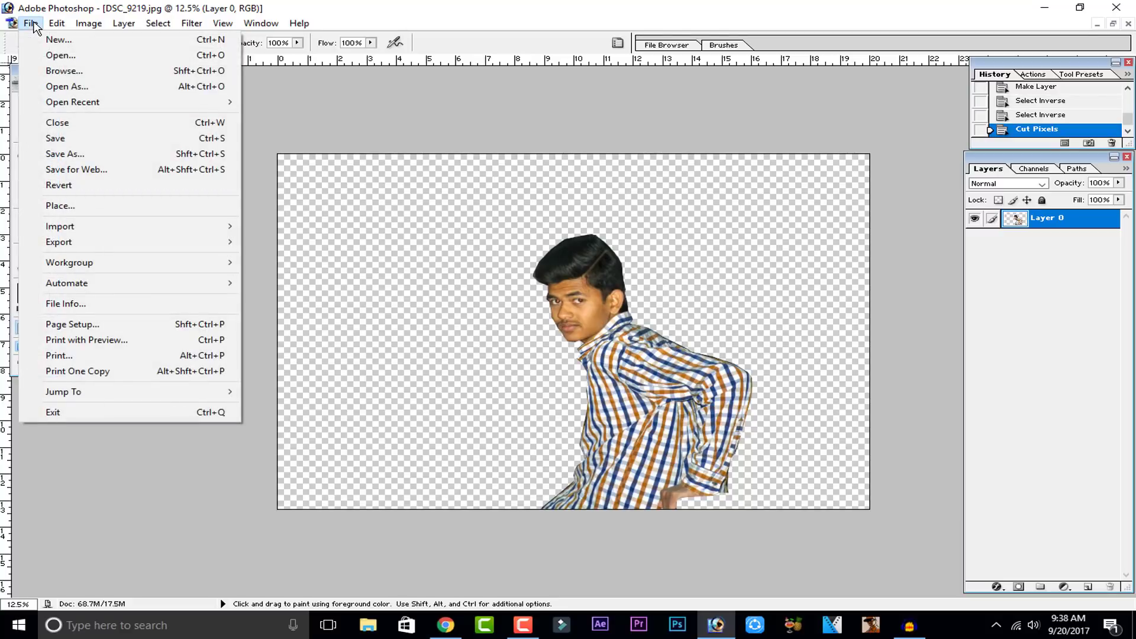
{"action": "left_click", "coordinate": [79, 155]}
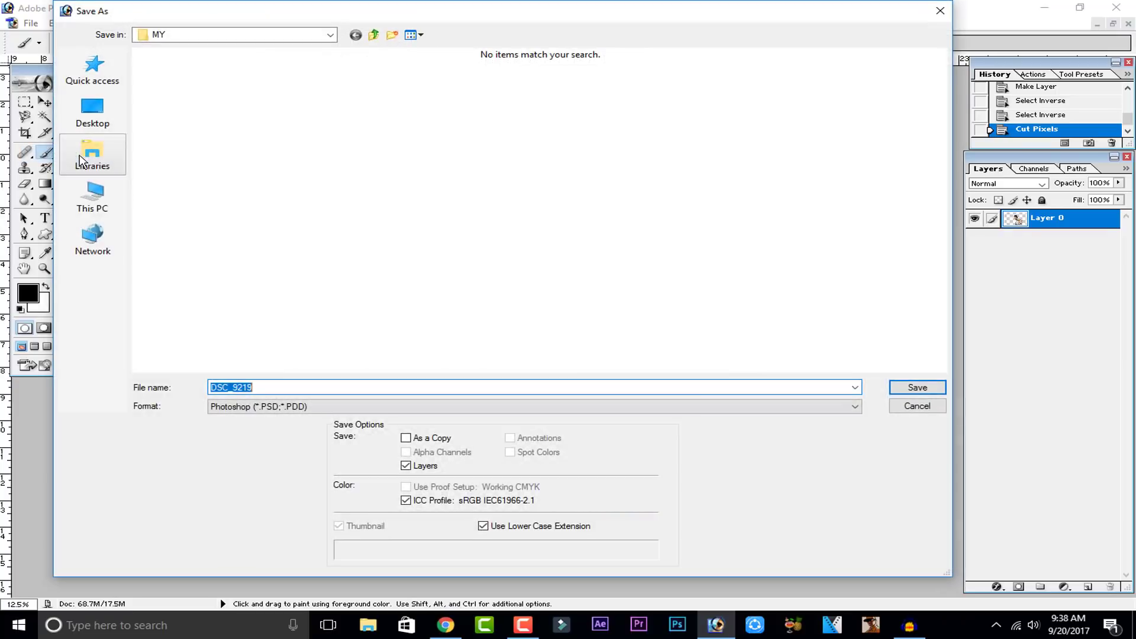
{"action": "left_click", "coordinate": [303, 409]}
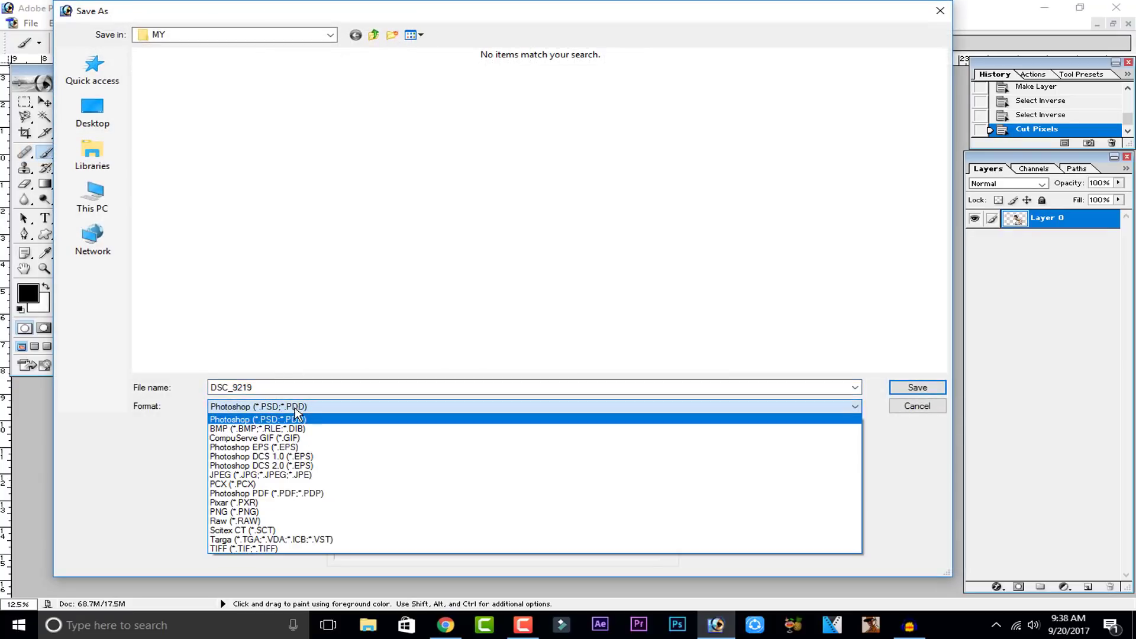
{"action": "left_click", "coordinate": [236, 511]}
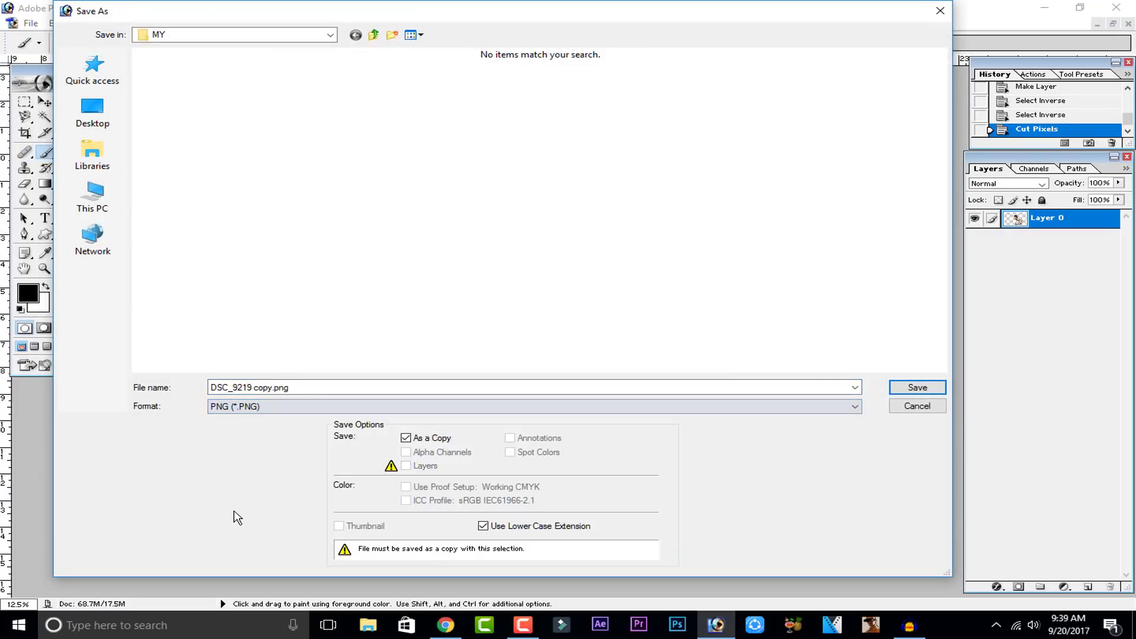
{"action": "left_click", "coordinate": [270, 411]}
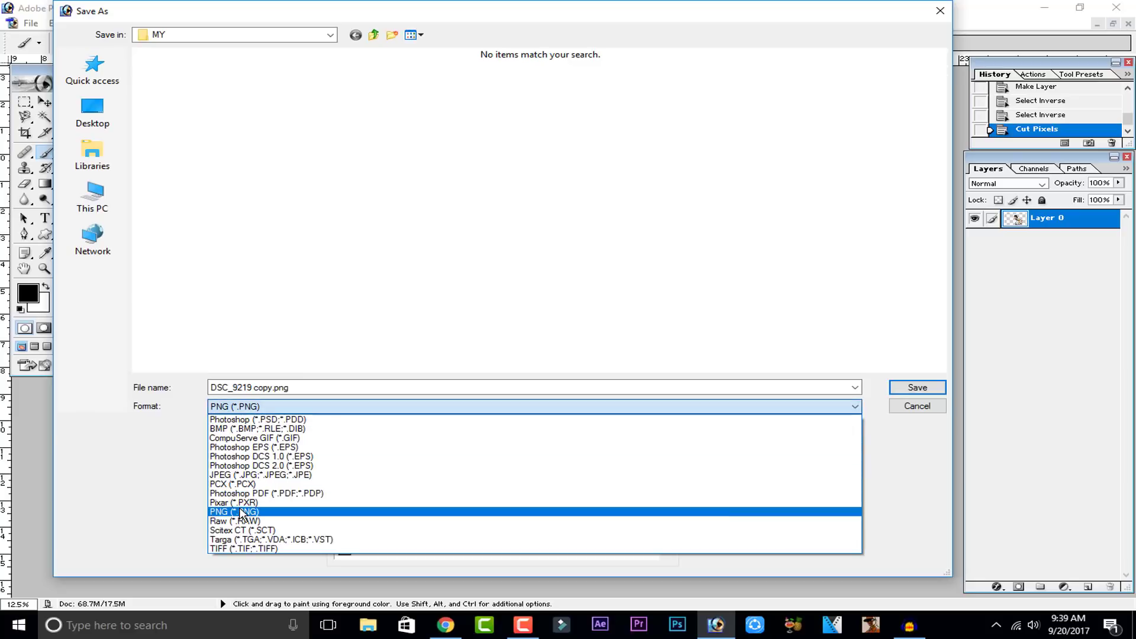
{"action": "left_click", "coordinate": [239, 512]}
{"action": "left_click", "coordinate": [92, 113]}
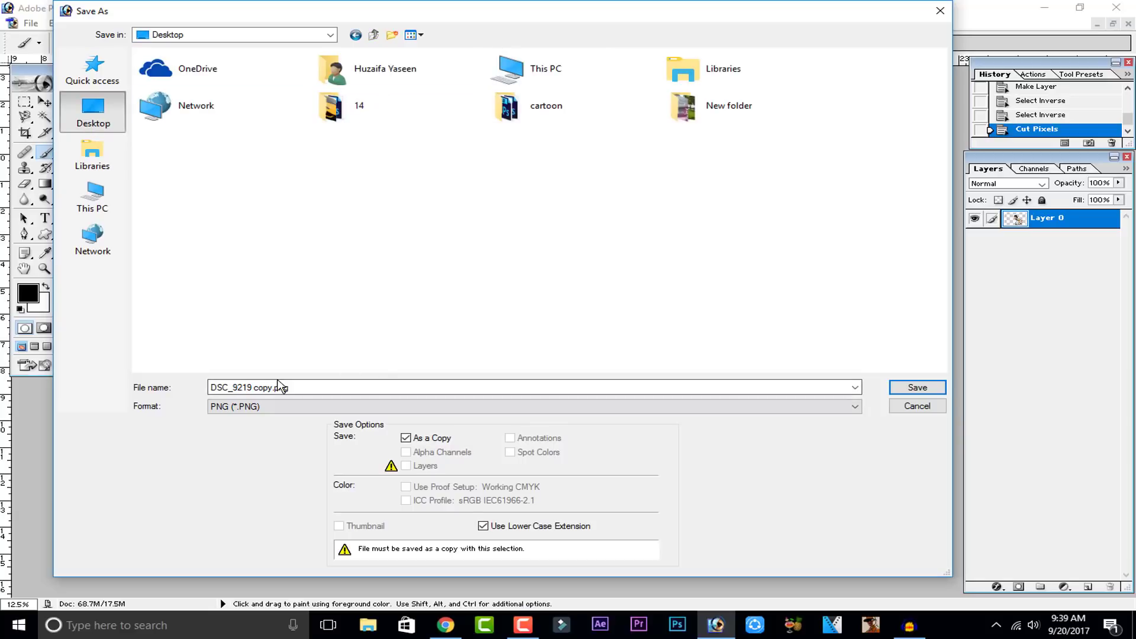
{"action": "left_click", "coordinate": [298, 390]}
{"action": "left_click", "coordinate": [314, 386]}
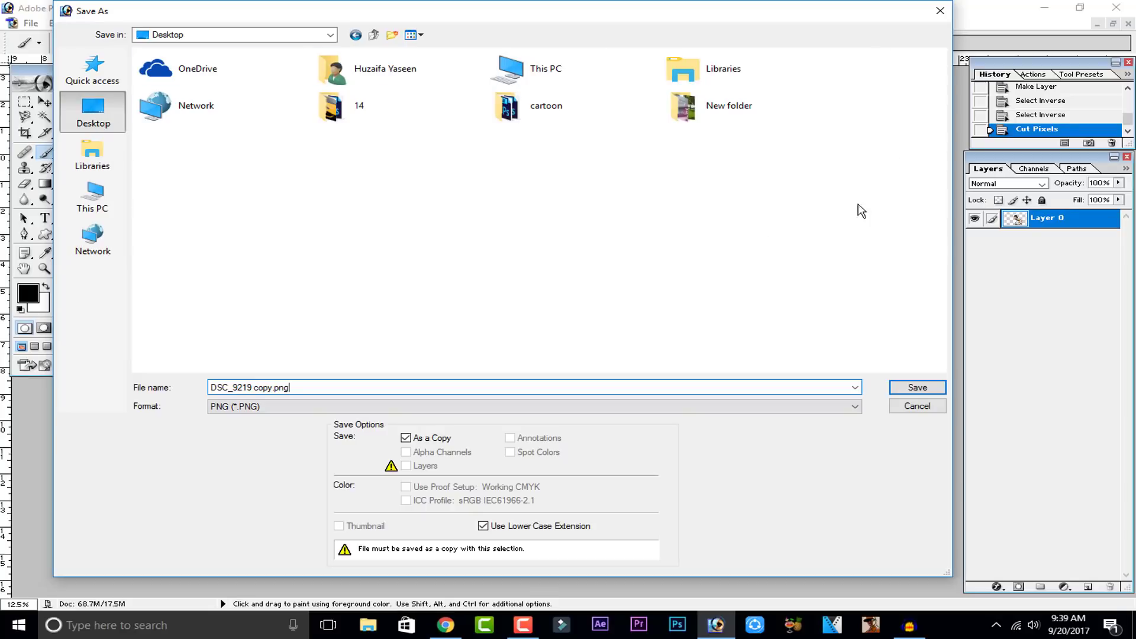
{"action": "left_click", "coordinate": [921, 387]}
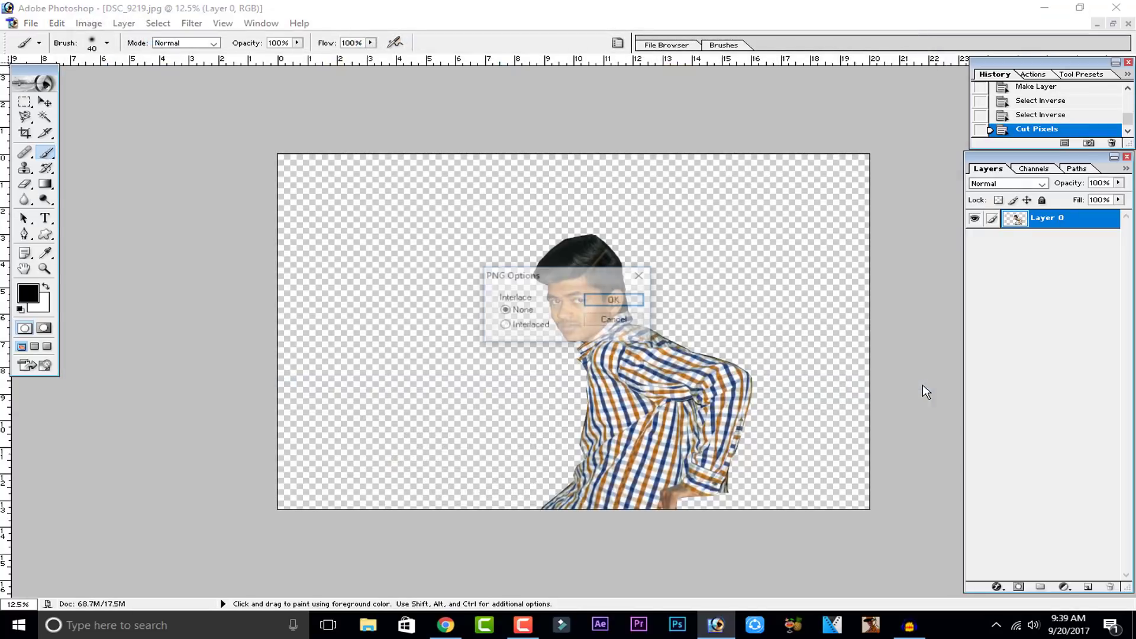
{"action": "left_click", "coordinate": [639, 309]}
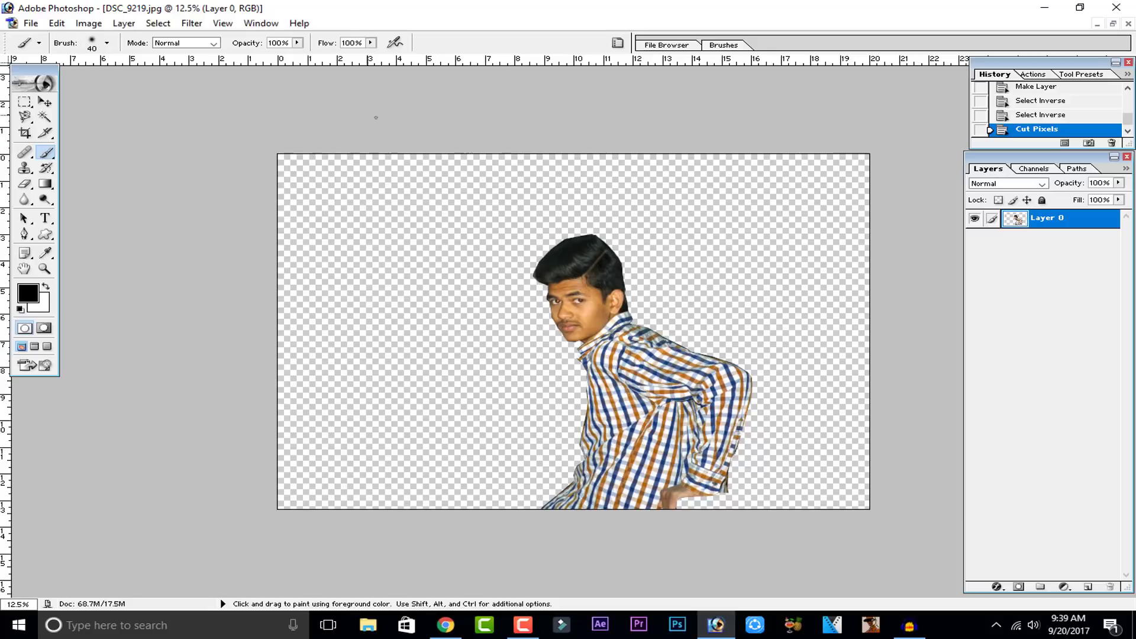
Step: Close the image document and minimize Photoshop
{"action": "left_click", "coordinate": [1128, 24]}
{"action": "left_click", "coordinate": [571, 240]}
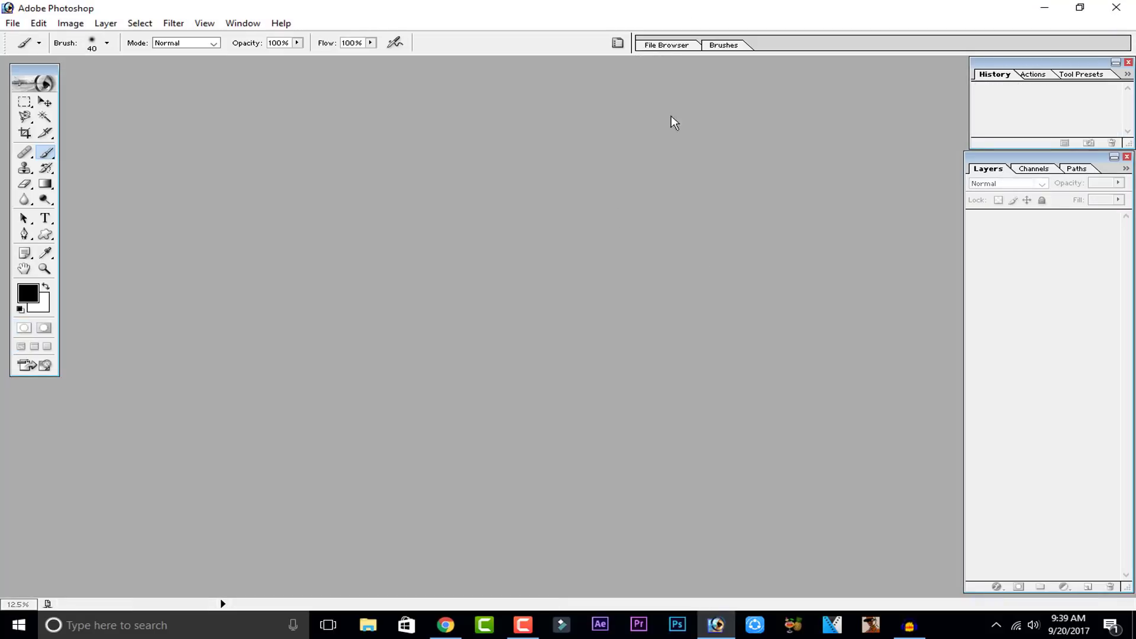
{"action": "left_click", "coordinate": [1044, 7]}
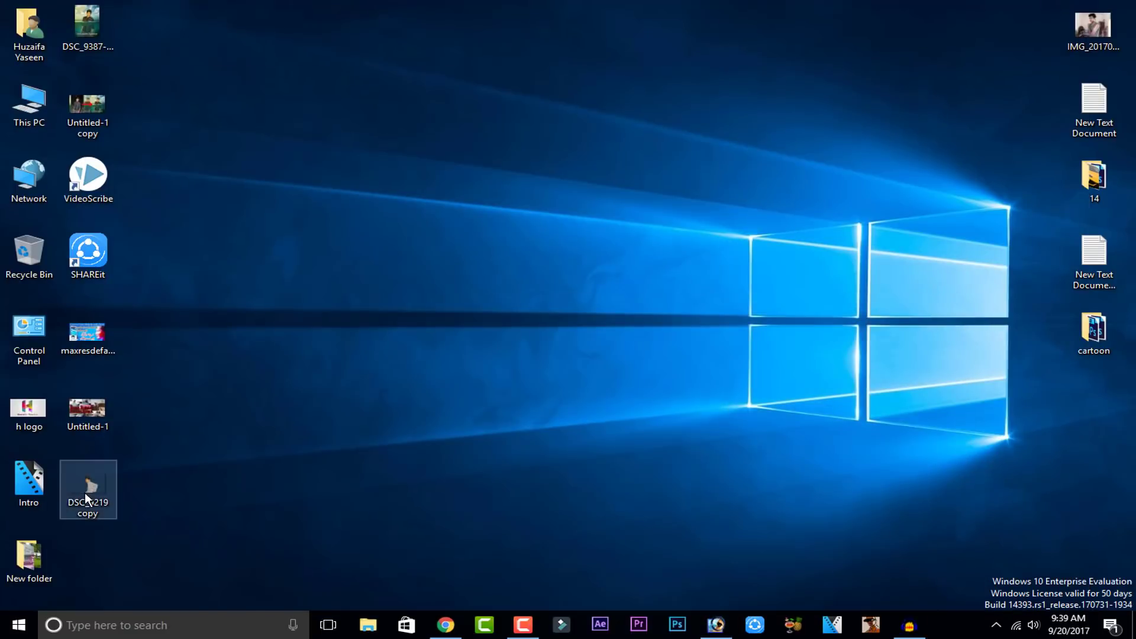
Step: Open the saved DSC_9219 copy PNG from the desktop in the photo viewer to check it, then close the viewer
{"action": "double_click", "coordinate": [86, 494]}
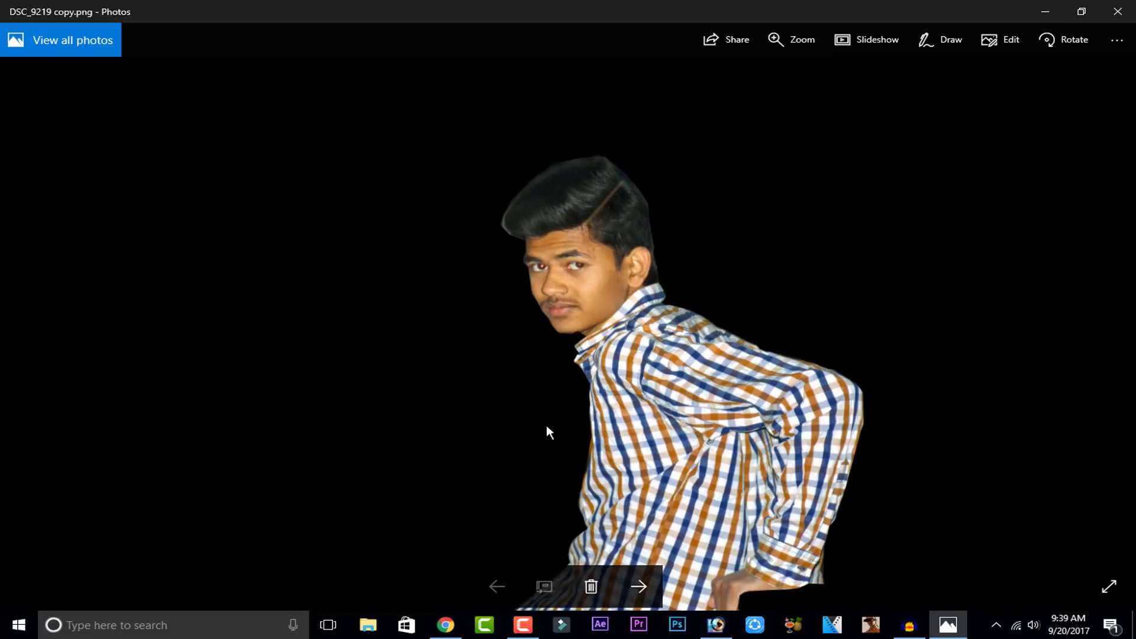
{"action": "left_click", "coordinate": [1118, 12]}
Step: Switch to the browser and scroll through the 'bench in parks' image search results
{"action": "left_click", "coordinate": [717, 626]}
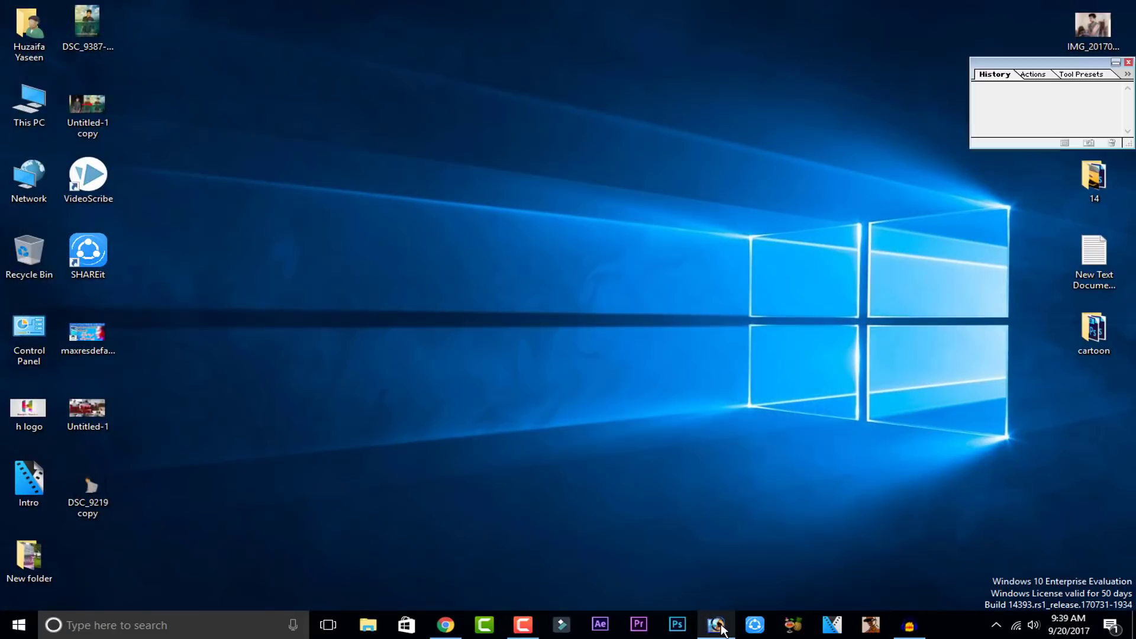
{"action": "left_click", "coordinate": [445, 625]}
{"action": "scroll", "coordinate": [497, 308], "scroll_direction": "down", "scroll_amount": 3}
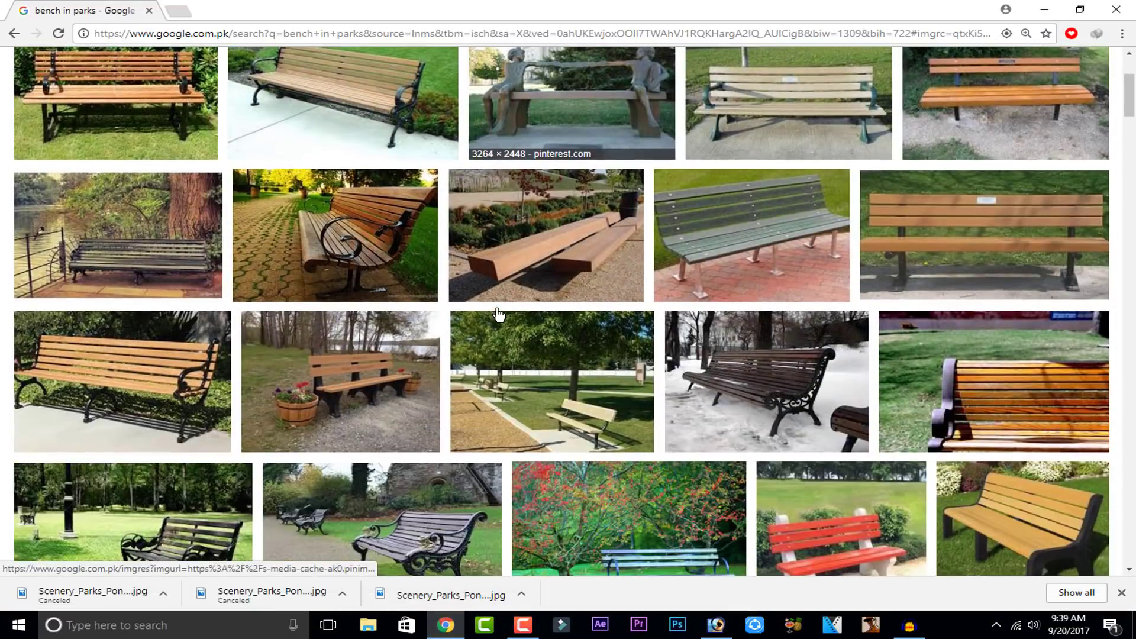
{"action": "scroll", "coordinate": [497, 313], "scroll_direction": "down", "scroll_amount": 7}
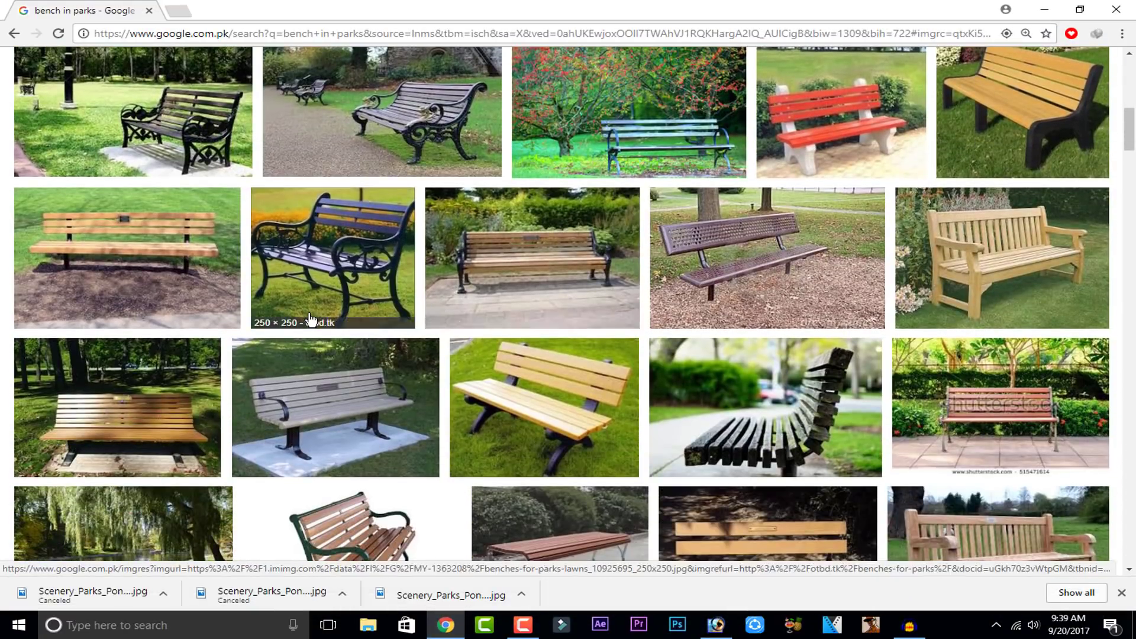
{"action": "scroll", "coordinate": [665, 397], "scroll_direction": "down", "scroll_amount": 4}
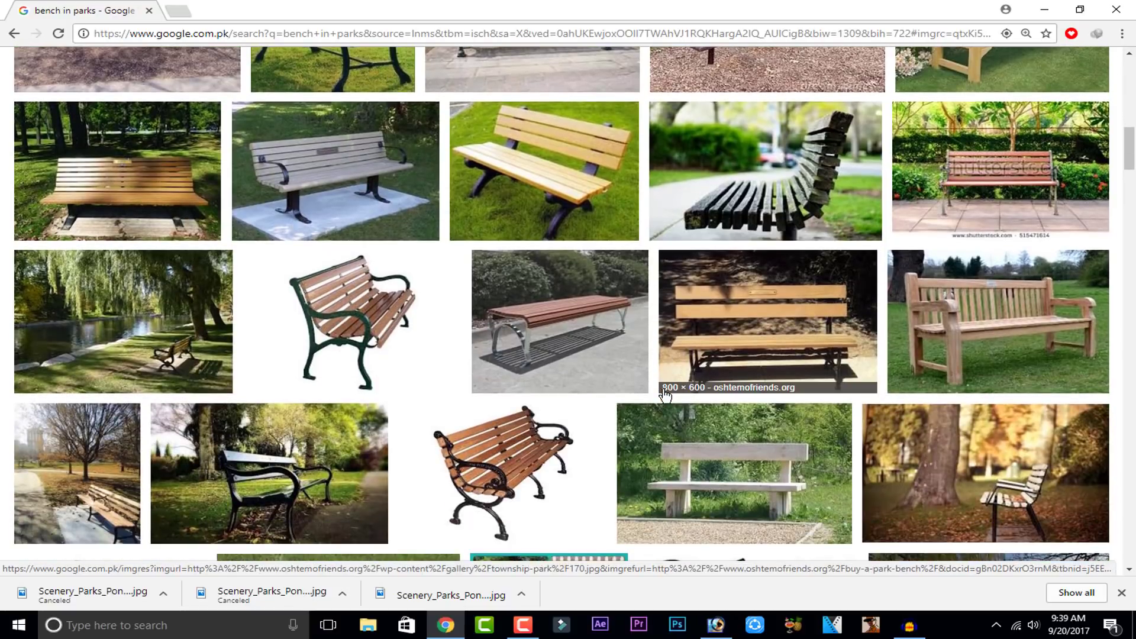
{"action": "scroll", "coordinate": [665, 394], "scroll_direction": "down", "scroll_amount": 2}
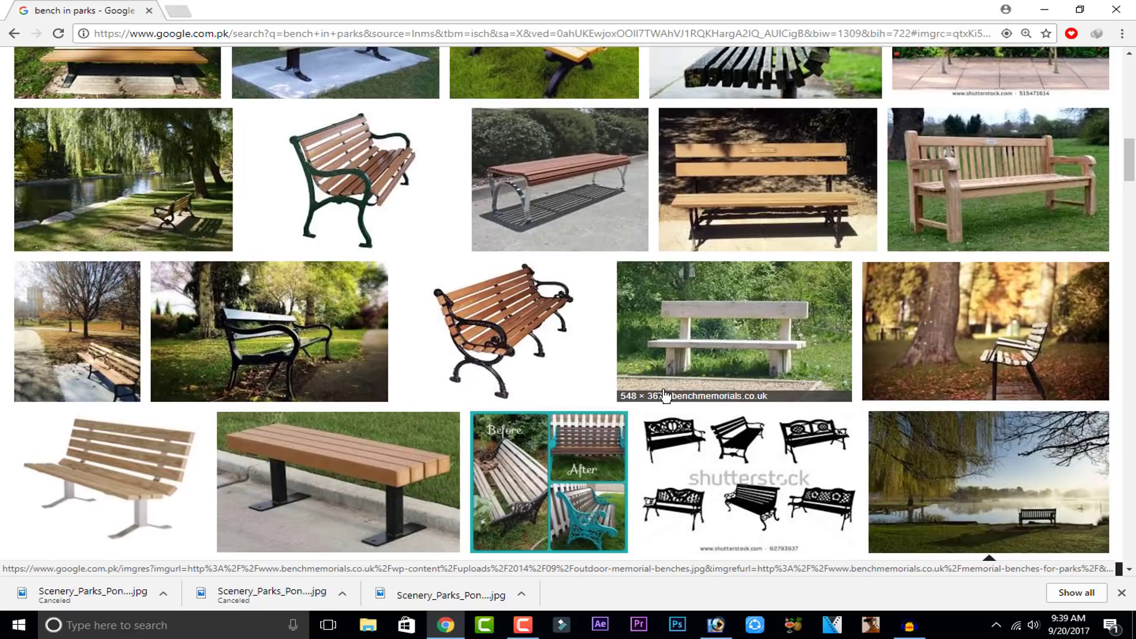
{"action": "scroll", "coordinate": [664, 395], "scroll_direction": "down", "scroll_amount": 2}
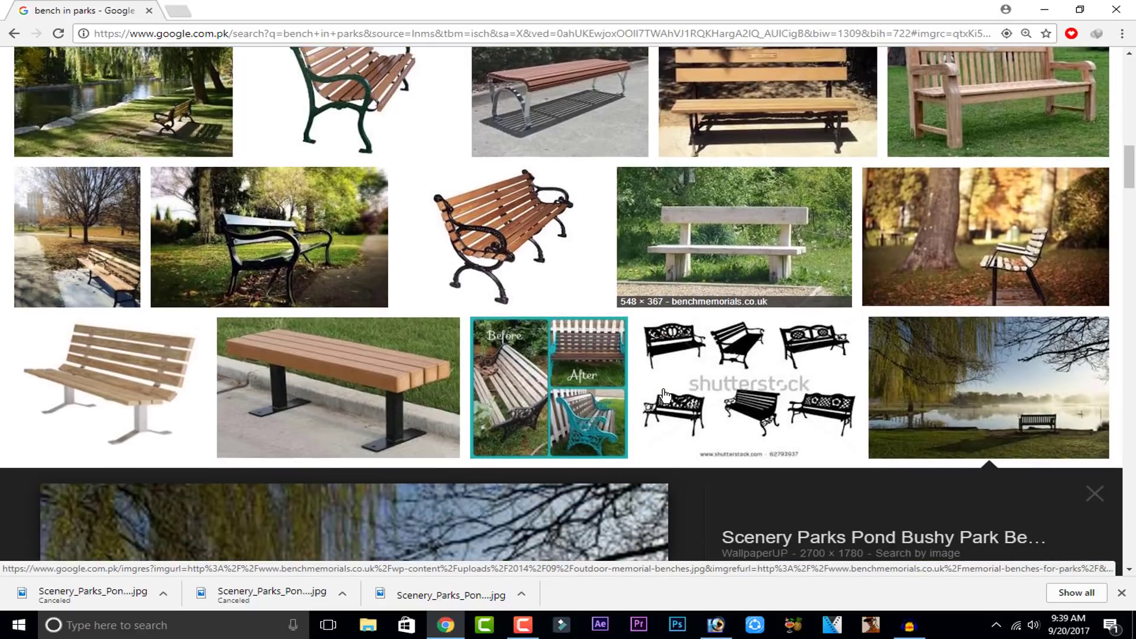
Step: Open a bench wallpaper result's full image in a new tab, try reloading it, and close that tab
{"action": "left_click", "coordinate": [918, 288]}
{"action": "left_click", "coordinate": [794, 298]}
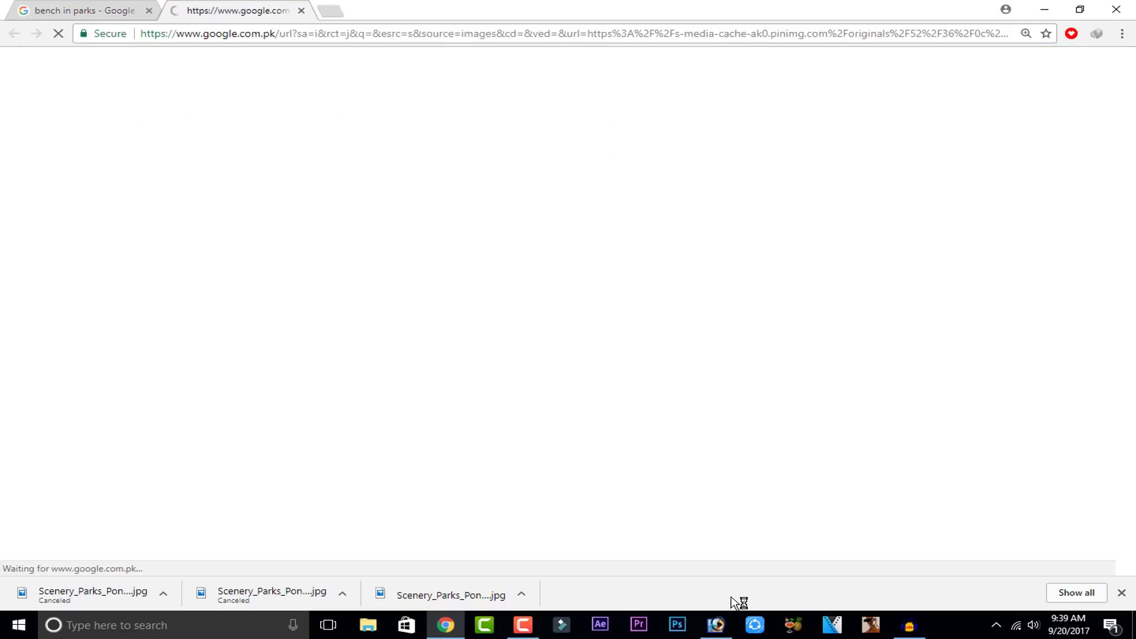
{"action": "left_click", "coordinate": [720, 625]}
{"action": "left_click", "coordinate": [452, 625]}
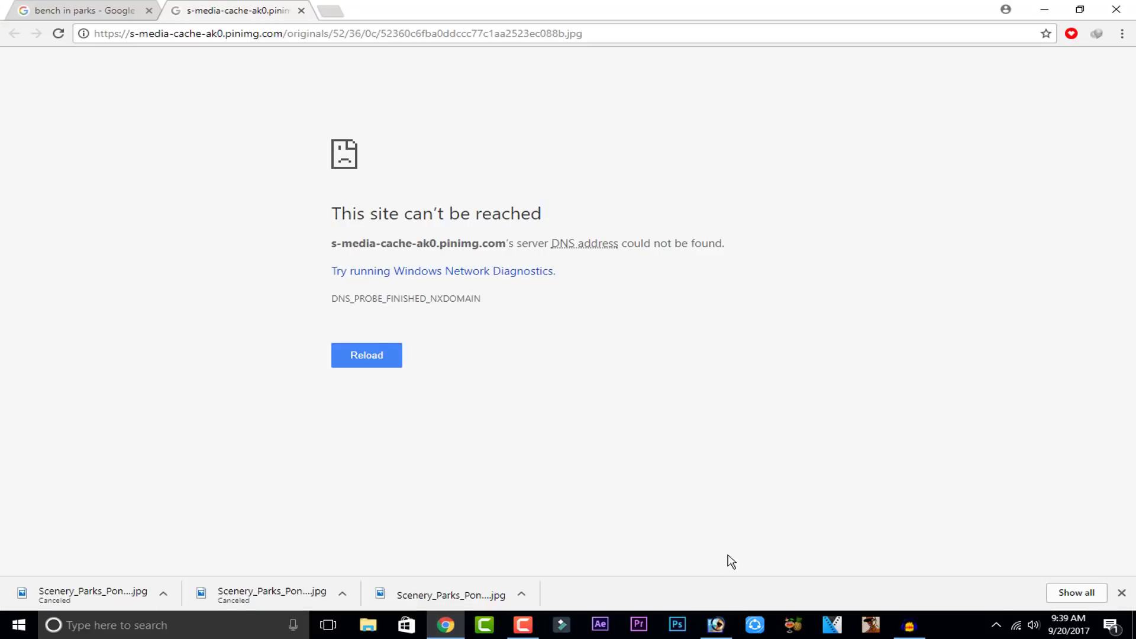
{"action": "left_click", "coordinate": [381, 361]}
{"action": "left_click", "coordinate": [118, 13]}
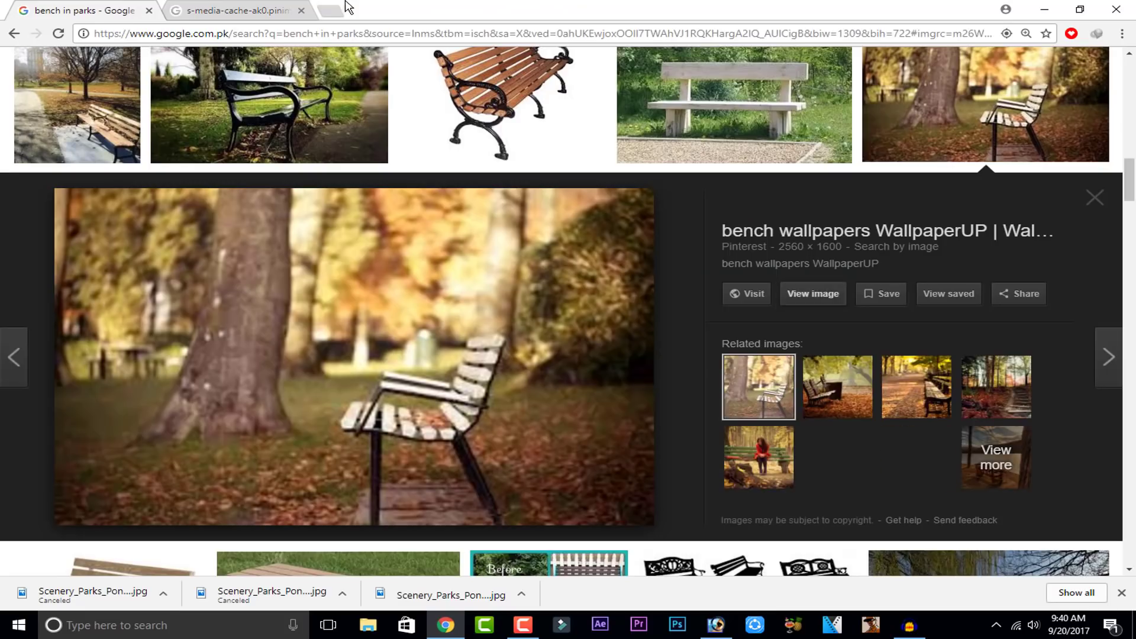
{"action": "left_click", "coordinate": [301, 10]}
Step: Scroll further through the bench image results looking for a background
{"action": "scroll", "coordinate": [415, 248], "scroll_direction": "down", "scroll_amount": 5}
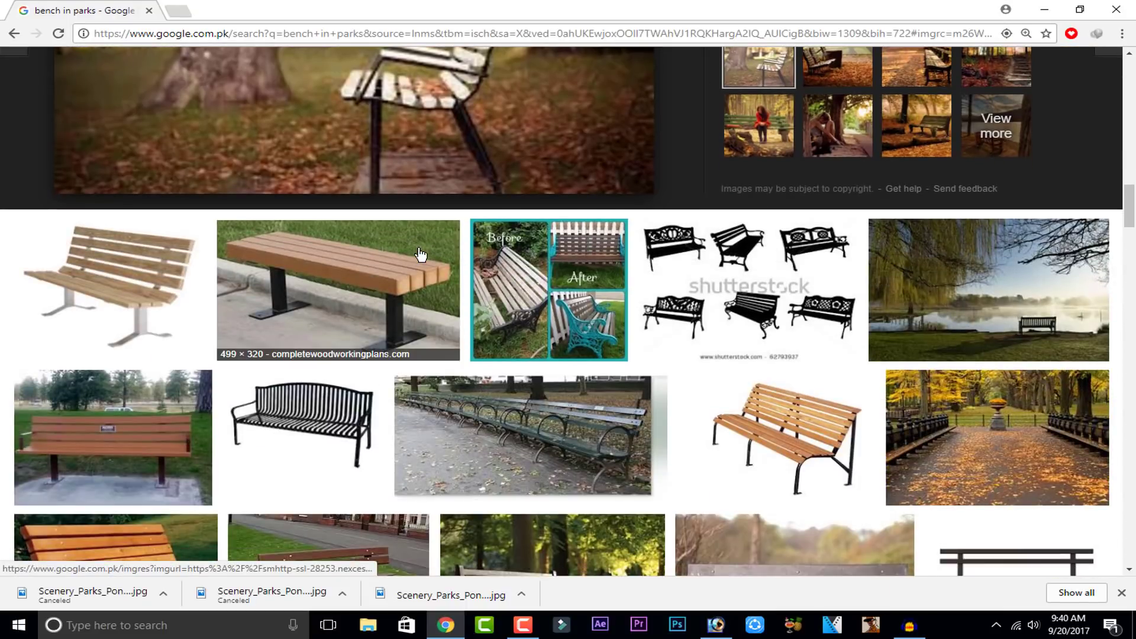
{"action": "scroll", "coordinate": [421, 254], "scroll_direction": "down", "scroll_amount": 5}
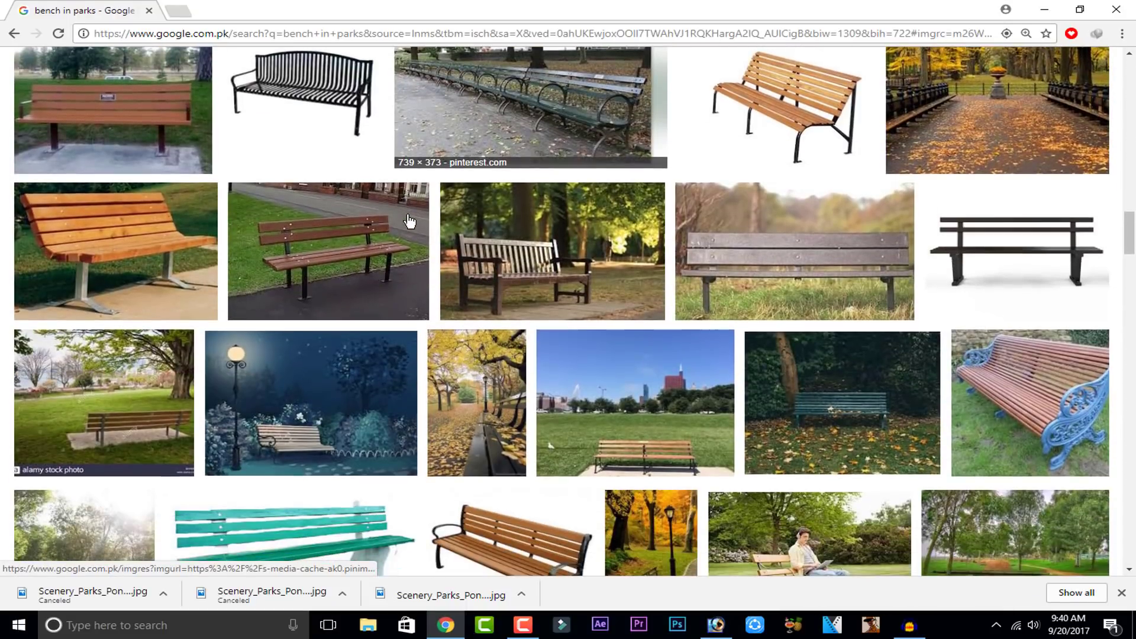
{"action": "scroll", "coordinate": [410, 222], "scroll_direction": "down", "scroll_amount": 2}
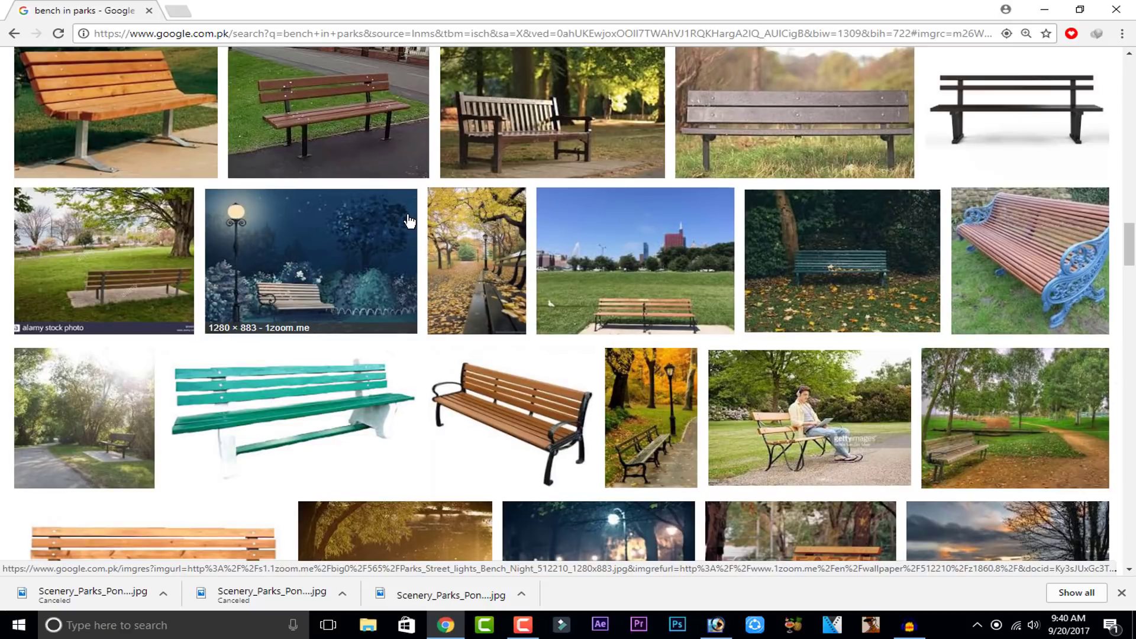
{"action": "scroll", "coordinate": [410, 220], "scroll_direction": "down", "scroll_amount": 6}
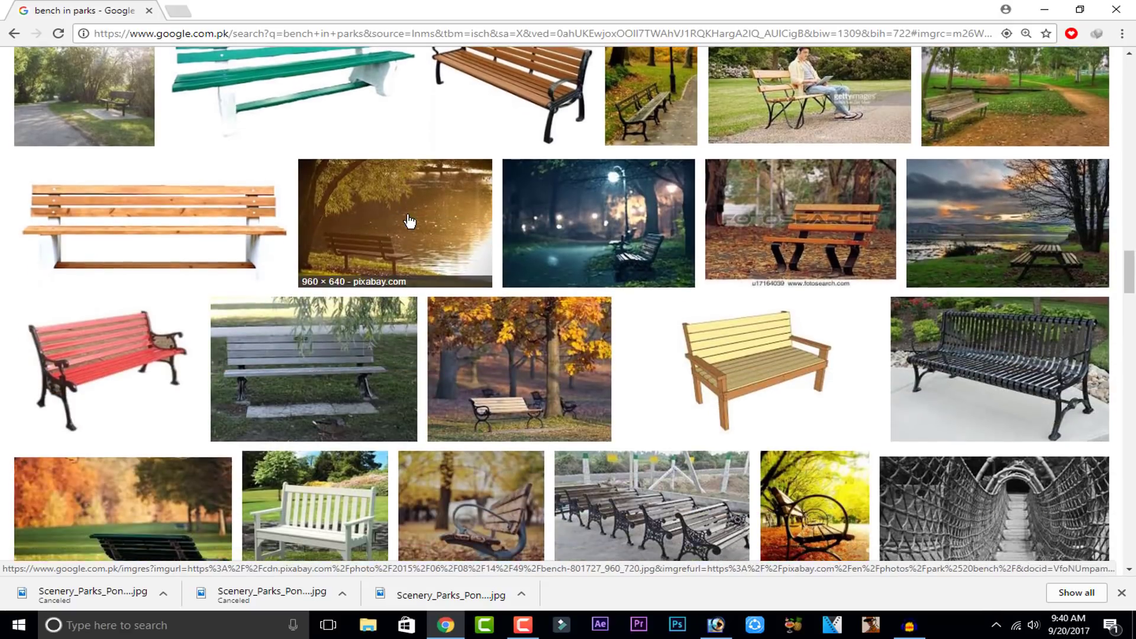
{"action": "scroll", "coordinate": [409, 222], "scroll_direction": "down", "scroll_amount": 2}
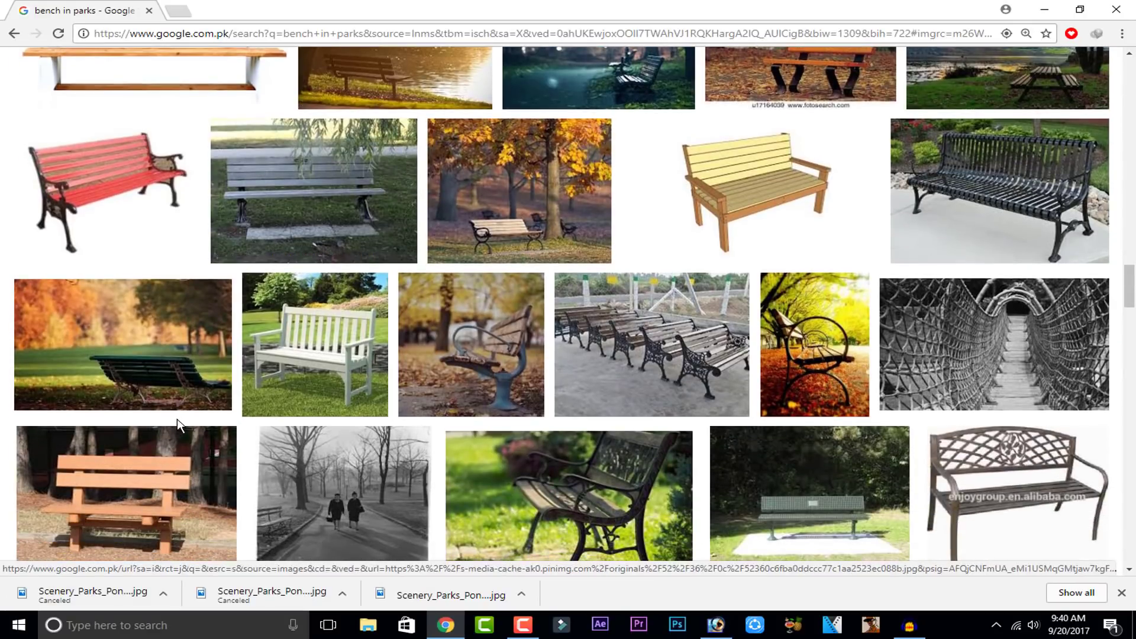
{"action": "scroll", "coordinate": [410, 220], "scroll_direction": "down", "scroll_amount": 4}
{"action": "scroll", "coordinate": [374, 474], "scroll_direction": "down", "scroll_amount": 4}
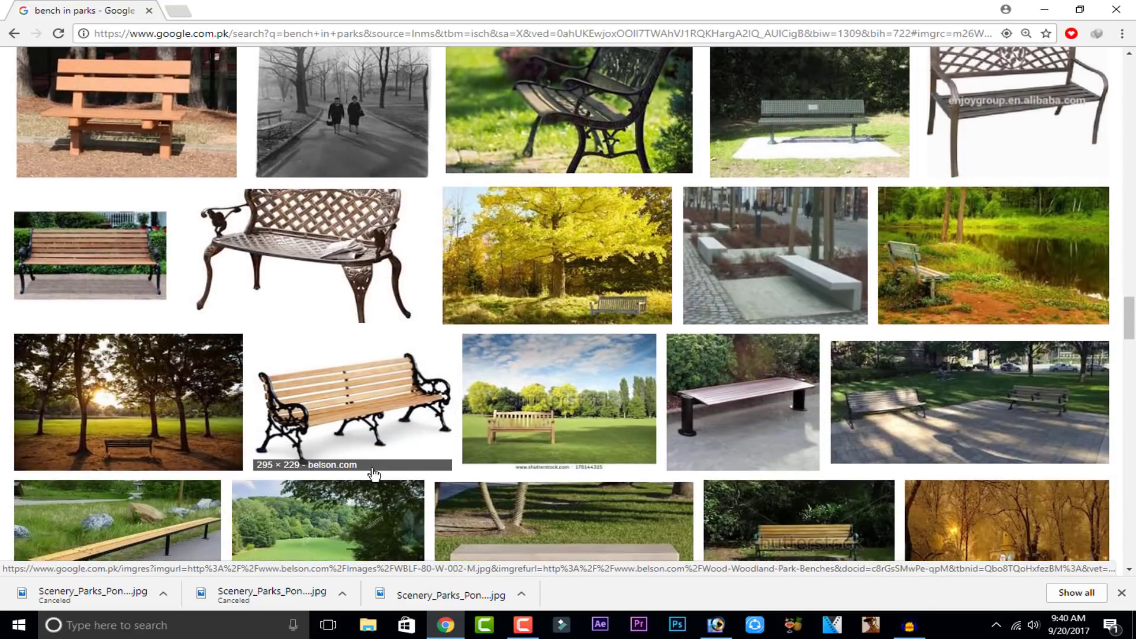
{"action": "scroll", "coordinate": [374, 475], "scroll_direction": "down", "scroll_amount": 2}
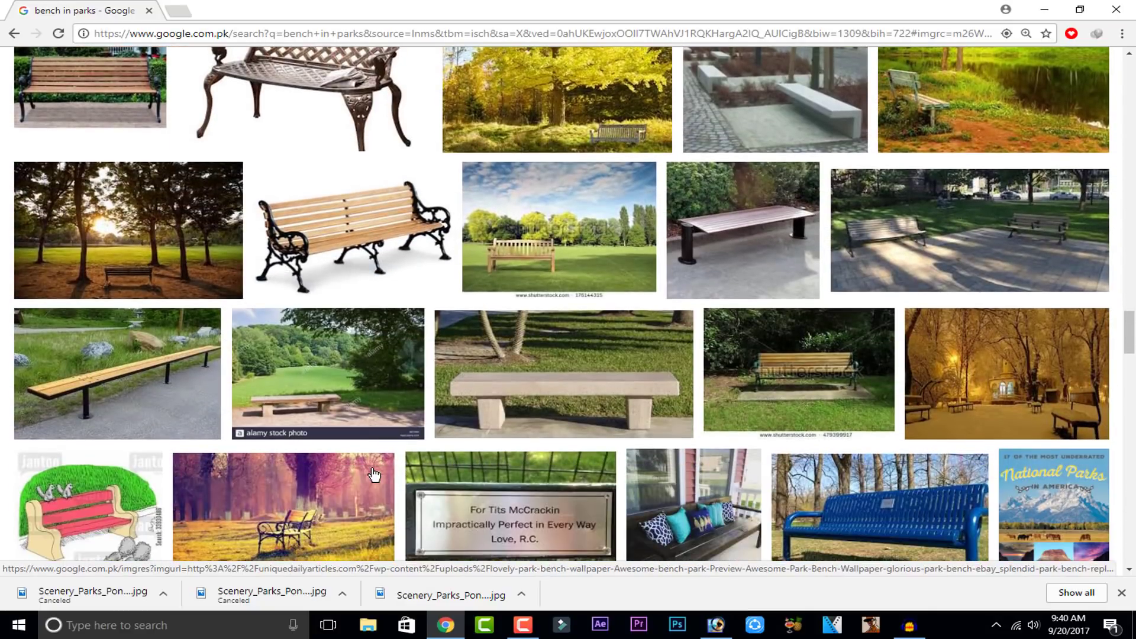
{"action": "scroll", "coordinate": [374, 475], "scroll_direction": "down", "scroll_amount": 8}
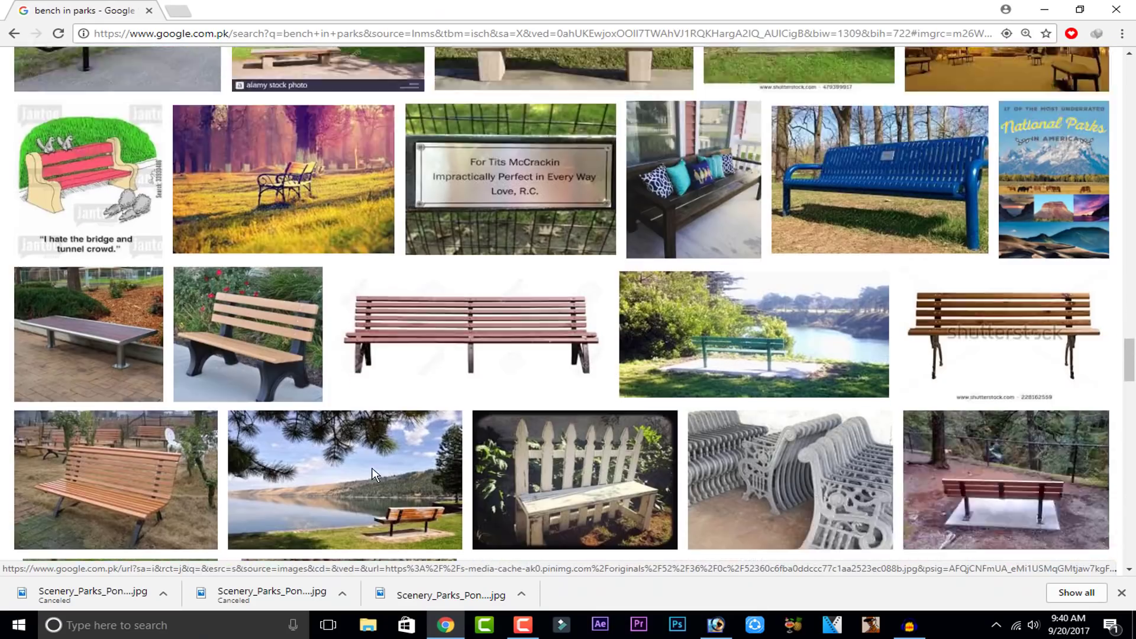
{"action": "scroll", "coordinate": [372, 467], "scroll_direction": "down", "scroll_amount": 6}
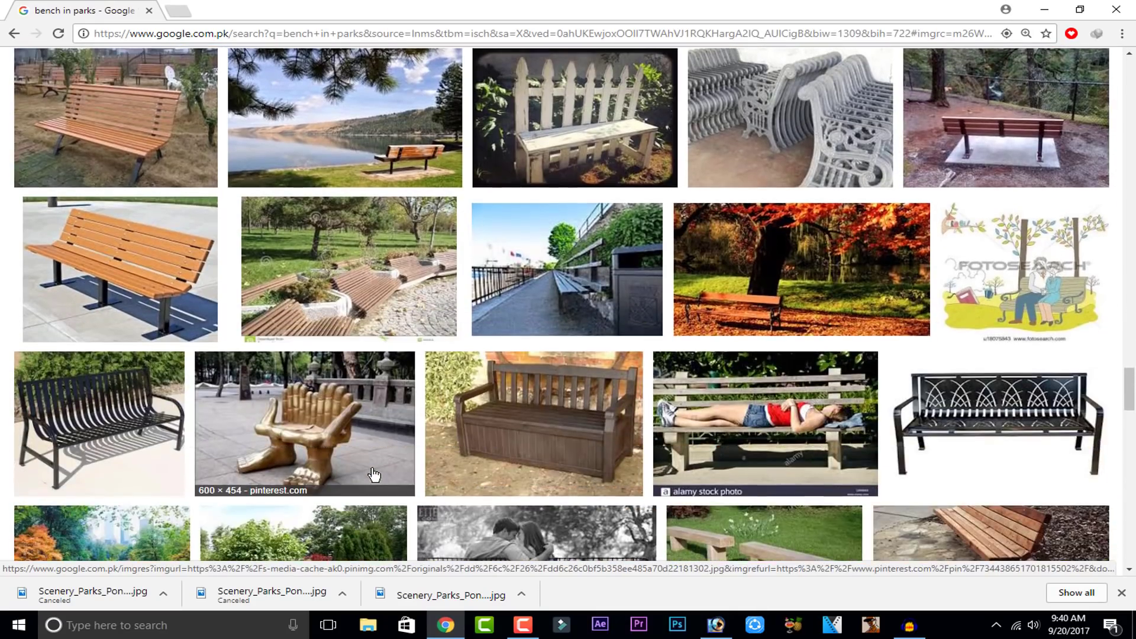
{"action": "scroll", "coordinate": [374, 475], "scroll_direction": "down", "scroll_amount": 9}
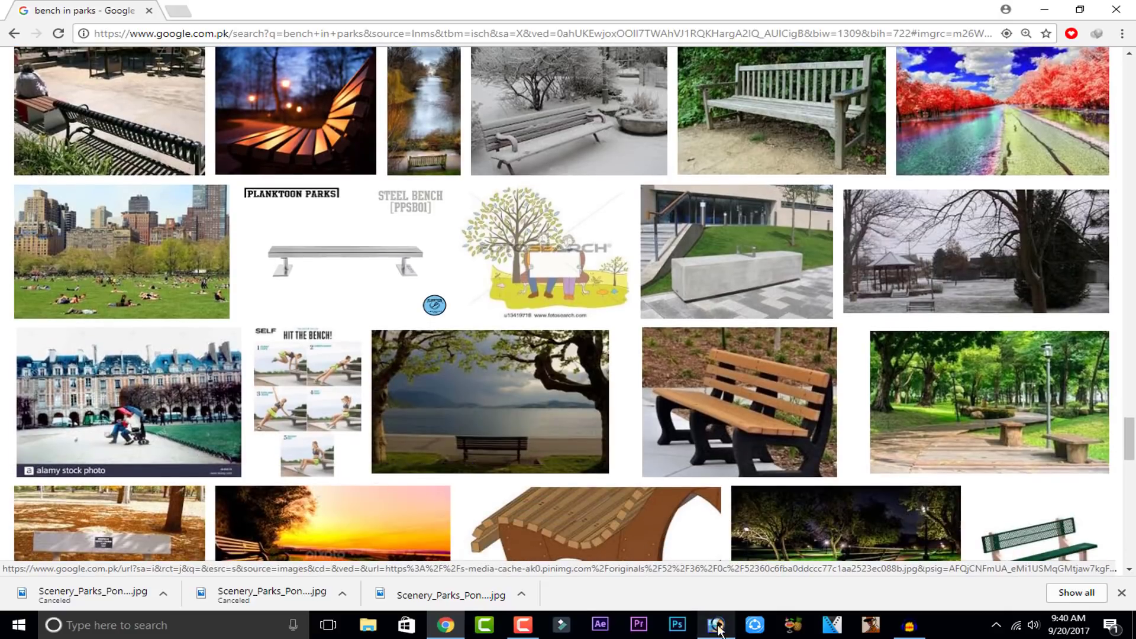
Step: Open the downloaded Scenery_Parks_Pond bench image in Photoshop
{"action": "left_click", "coordinate": [423, 595]}
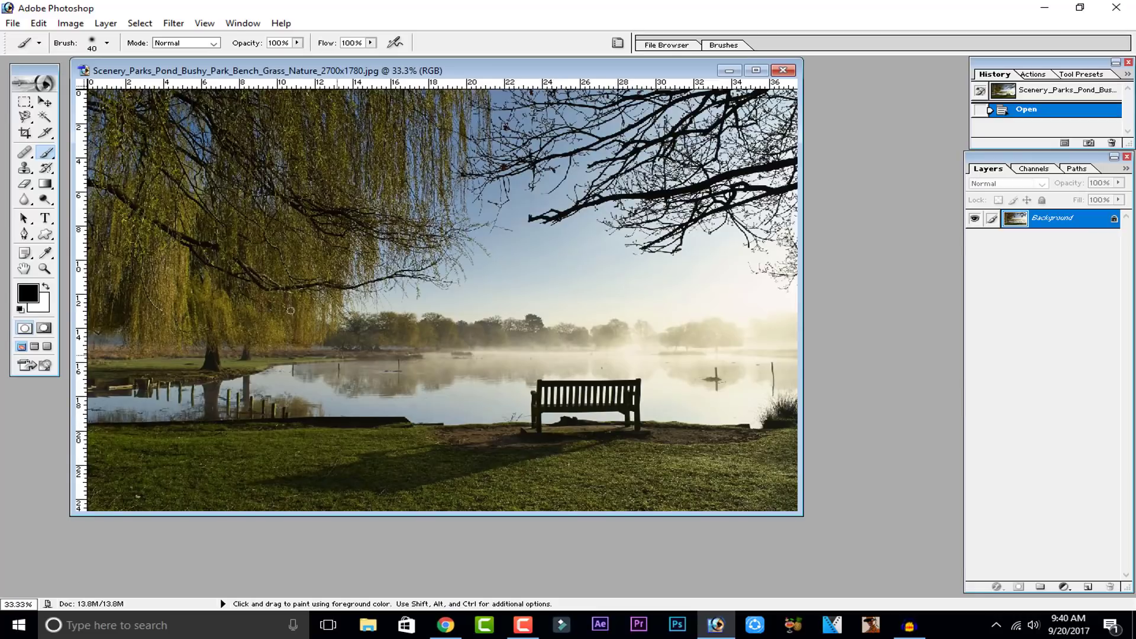
{"action": "key", "text": "ctrl+minus"}
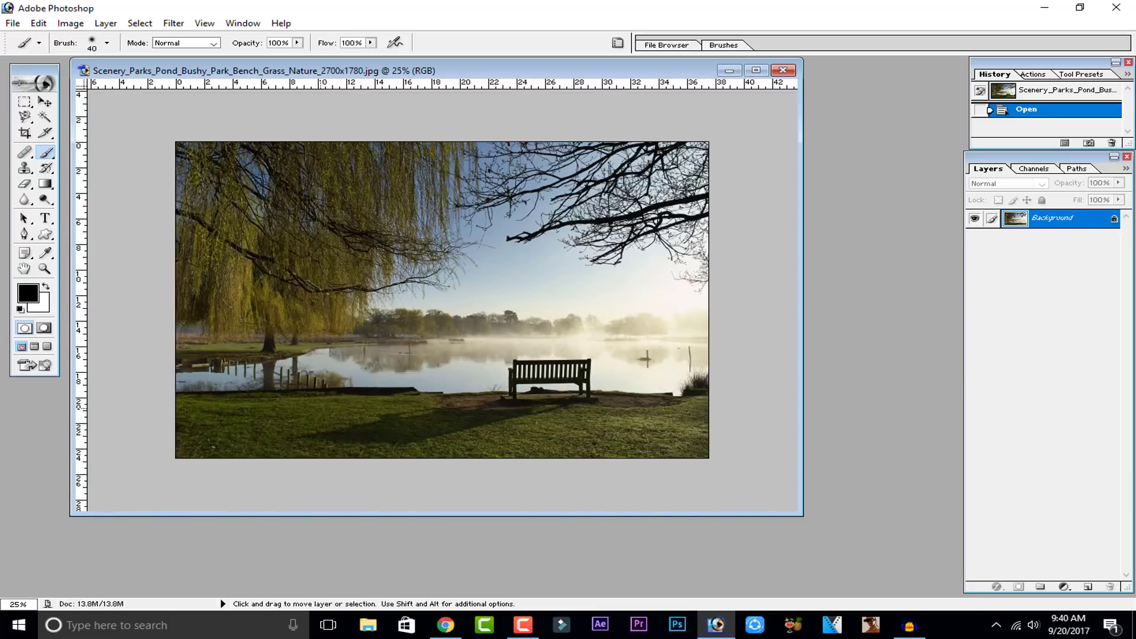
{"action": "key", "text": "ctrl+plus"}
Step: Crop the park photo down to the misty lake area around the bench
{"action": "left_click", "coordinate": [24, 132]}
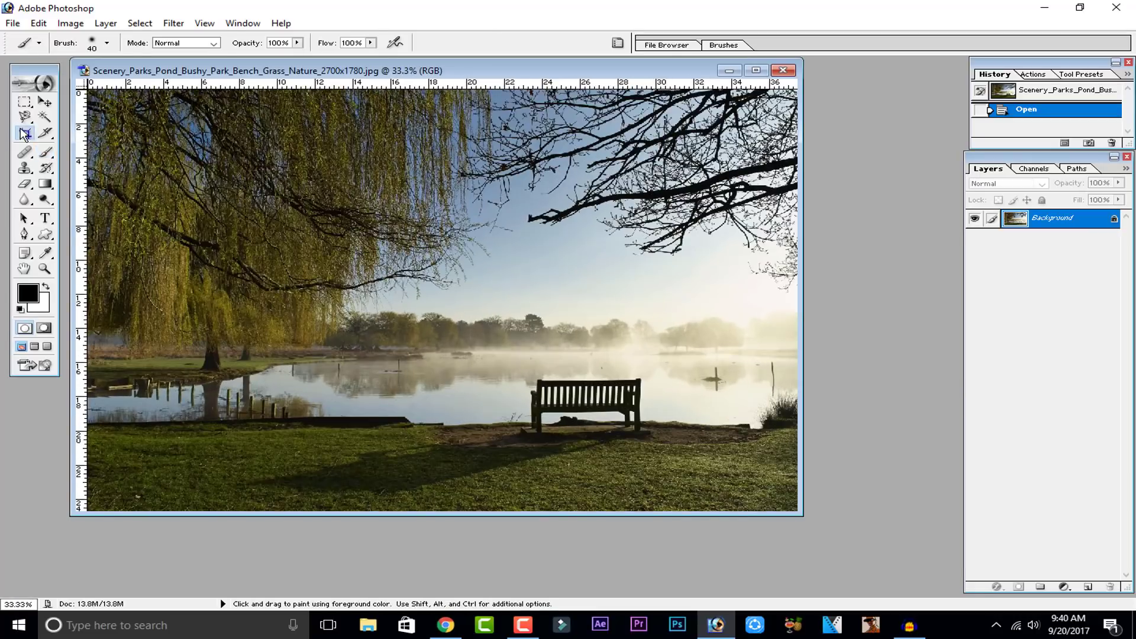
{"action": "mouse_move", "coordinate": [461, 310]}
{"action": "left_mouse_down"}
{"action": "mouse_move", "coordinate": [691, 427]}
{"action": "mouse_move", "coordinate": [687, 440]}
{"action": "left_mouse_up"}
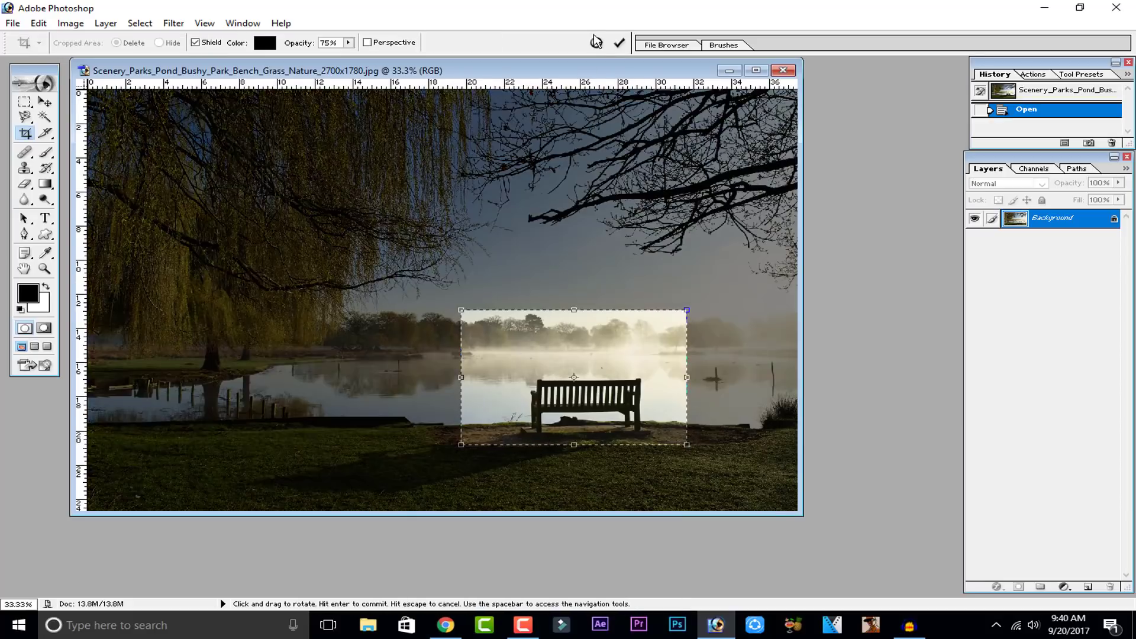
{"action": "left_click", "coordinate": [612, 41]}
{"action": "left_click", "coordinate": [272, 71]}
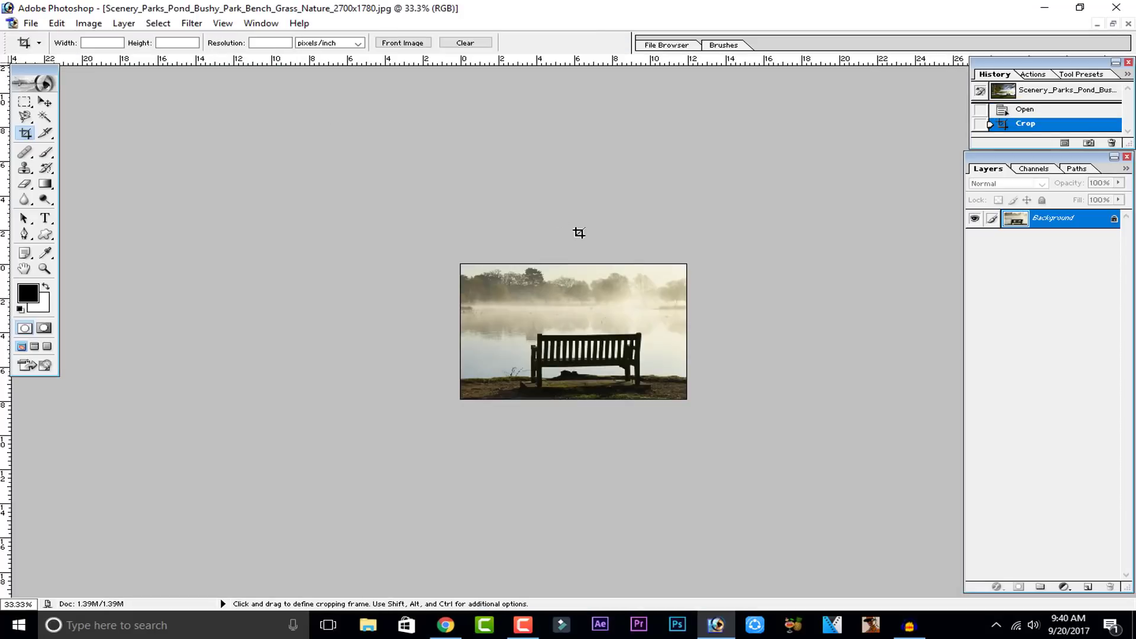
Step: Open the DSC_9219 copy cutout image
{"action": "left_click", "coordinate": [45, 116]}
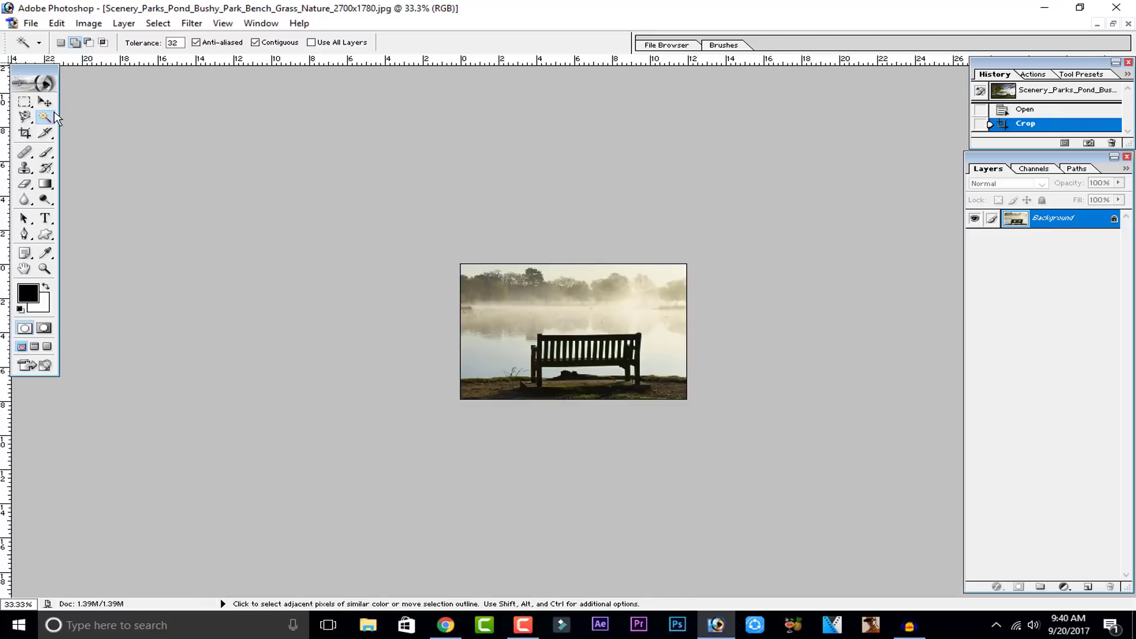
{"action": "key", "text": "v"}
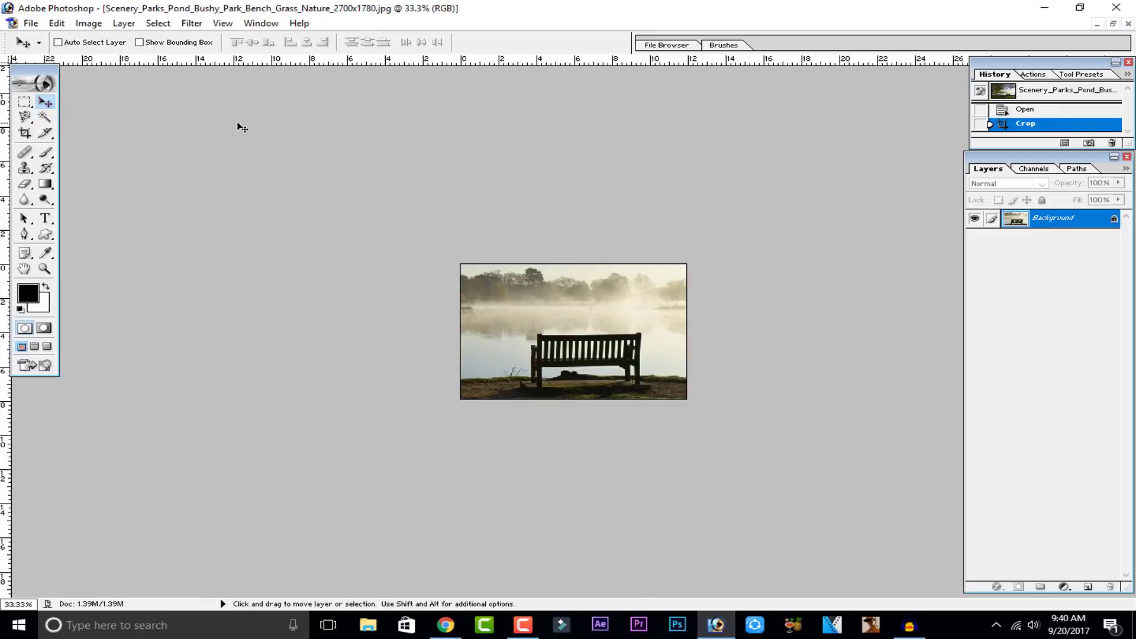
{"action": "left_click", "coordinate": [1112, 25]}
{"action": "double_click", "coordinate": [687, 190]}
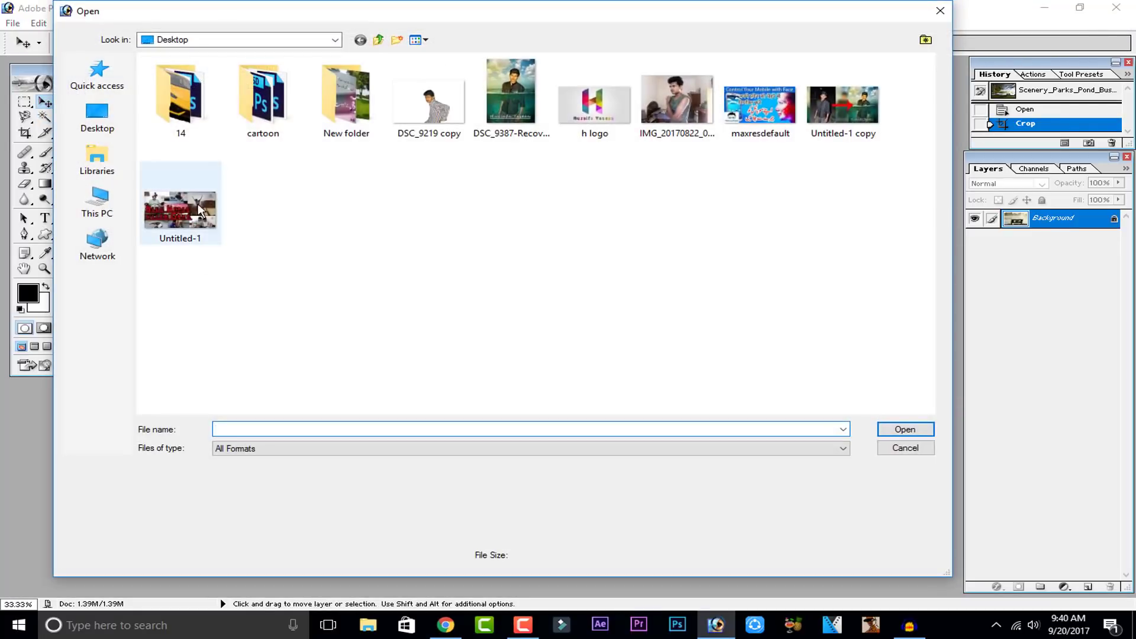
{"action": "left_click", "coordinate": [440, 122]}
{"action": "left_click", "coordinate": [900, 430]}
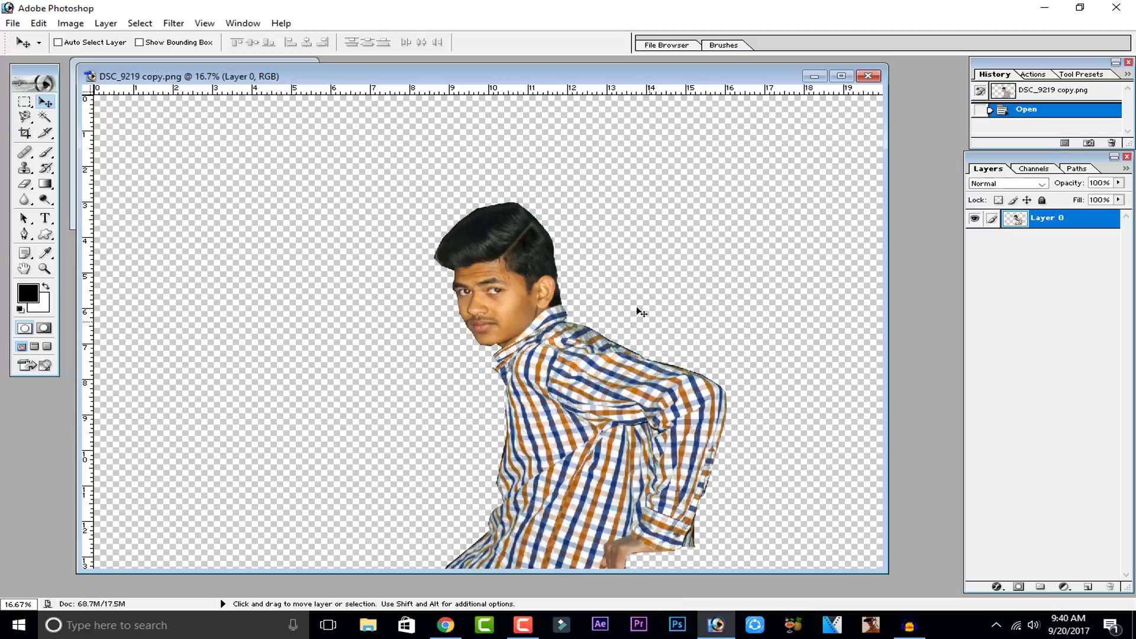
Step: Drag the cutout man's layer into the cropped bench photo
{"action": "left_click_drag", "start_coordinate": [472, 82], "coordinate": [538, 102]}
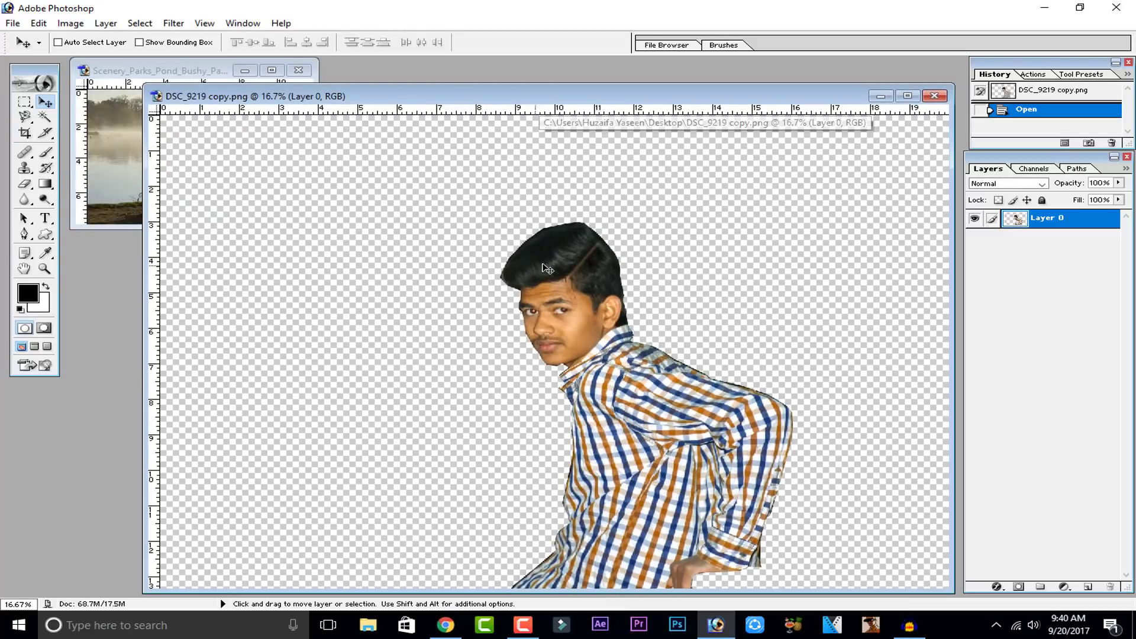
{"action": "left_click_drag", "start_coordinate": [574, 335], "coordinate": [141, 178]}
{"action": "left_click", "coordinate": [907, 95]}
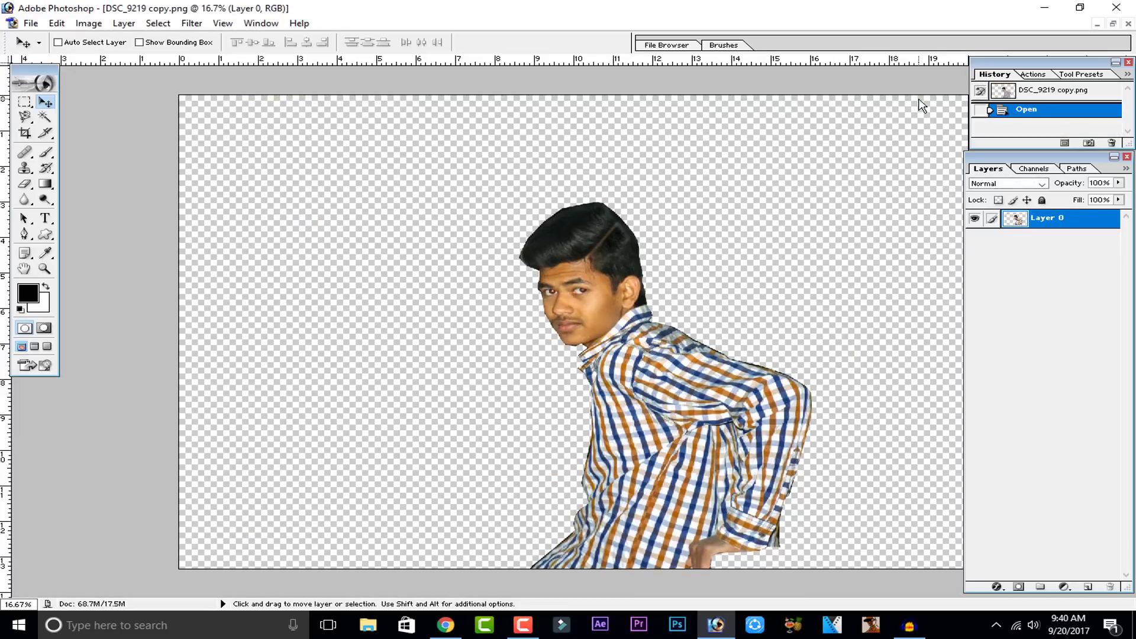
{"action": "left_click", "coordinate": [1114, 24]}
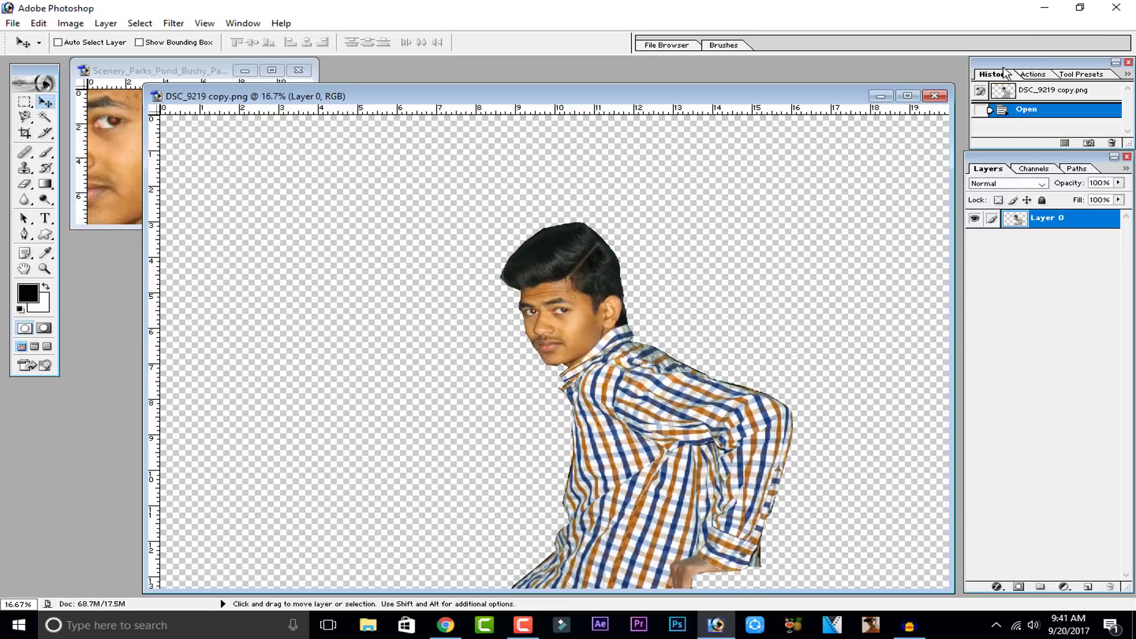
{"action": "left_click", "coordinate": [881, 96]}
{"action": "left_click", "coordinate": [272, 70]}
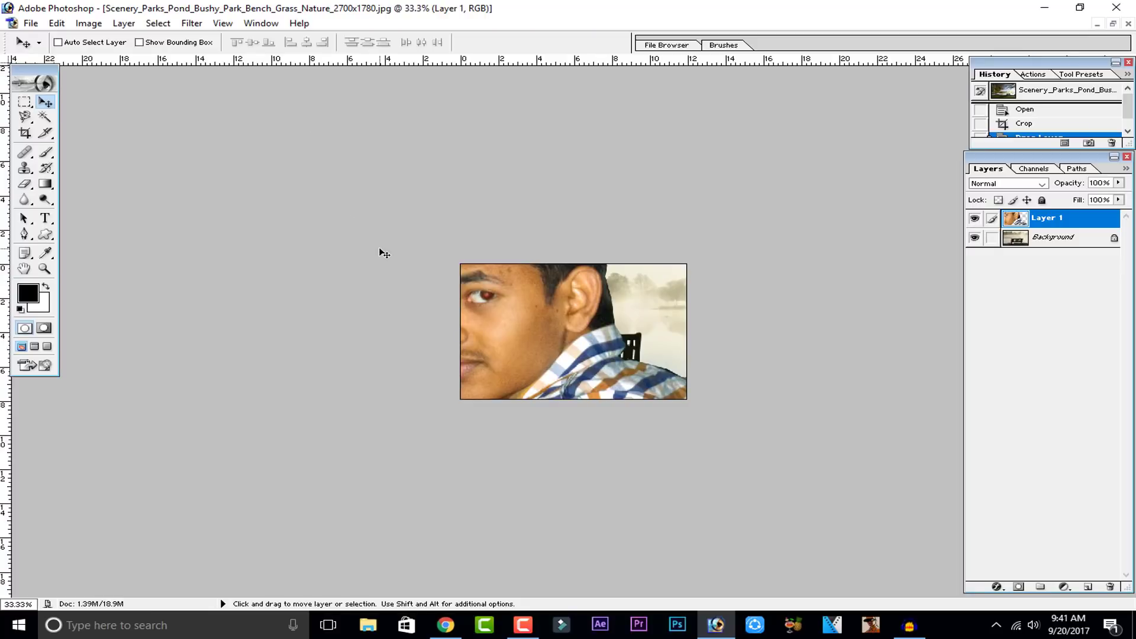
Step: Free-transform the man's layer, scaling it down to 7.5% and placing it near the bench
{"action": "left_click", "coordinate": [57, 23]}
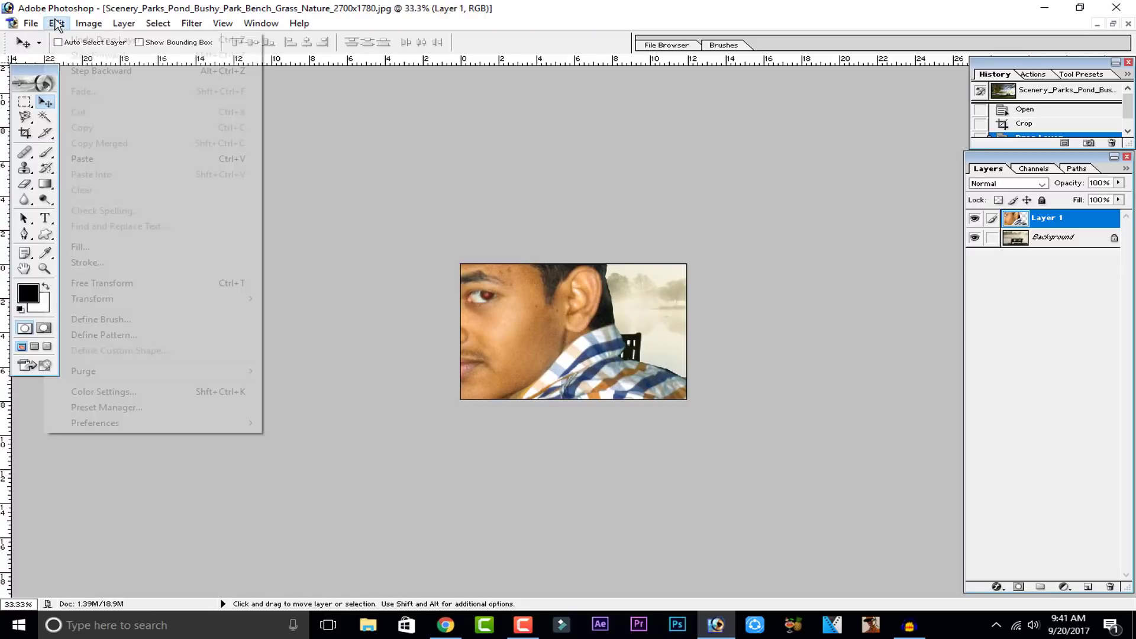
{"action": "left_click", "coordinate": [95, 283]}
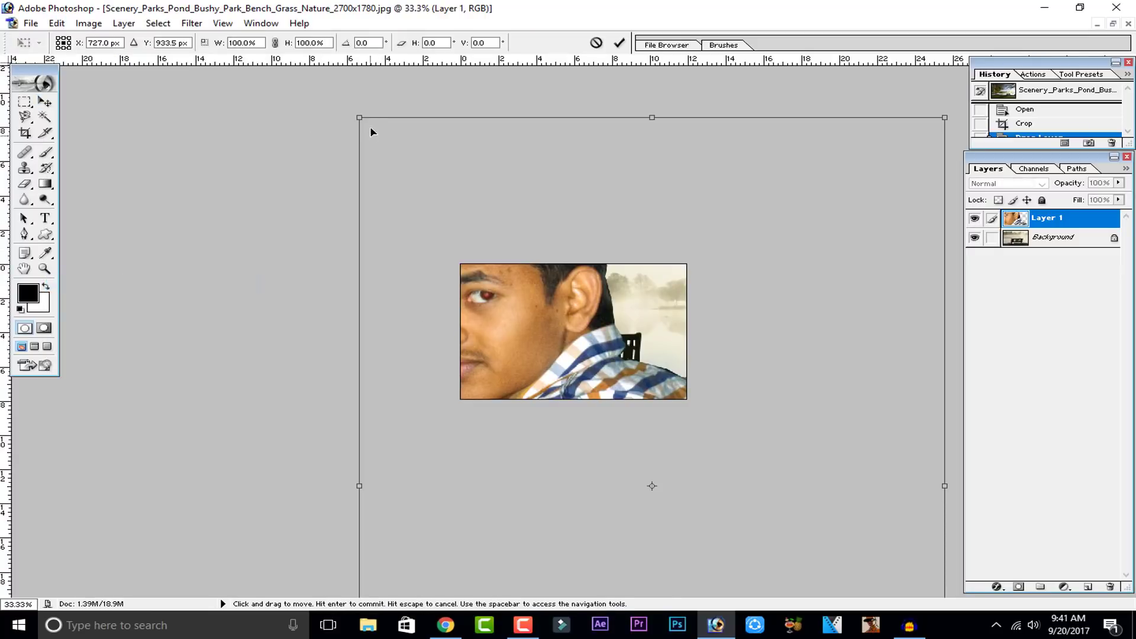
{"action": "left_click_drag", "start_coordinate": [360, 118], "coordinate": [617, 320]}
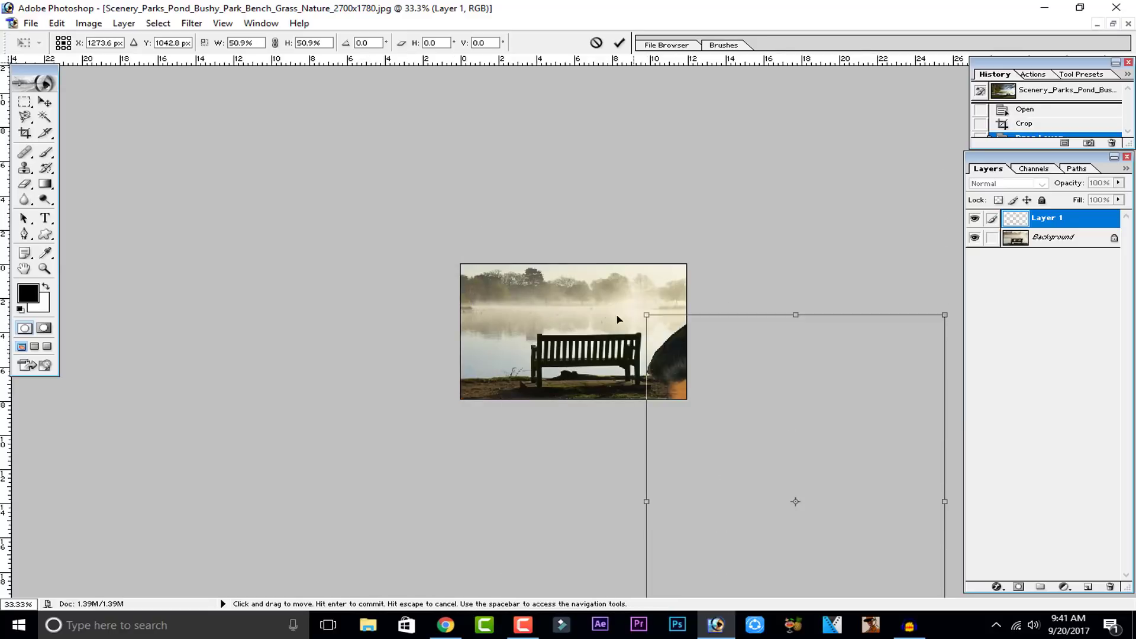
{"action": "key", "text": "ctrl+z"}
{"action": "left_click_drag", "start_coordinate": [655, 220], "coordinate": [753, 387]}
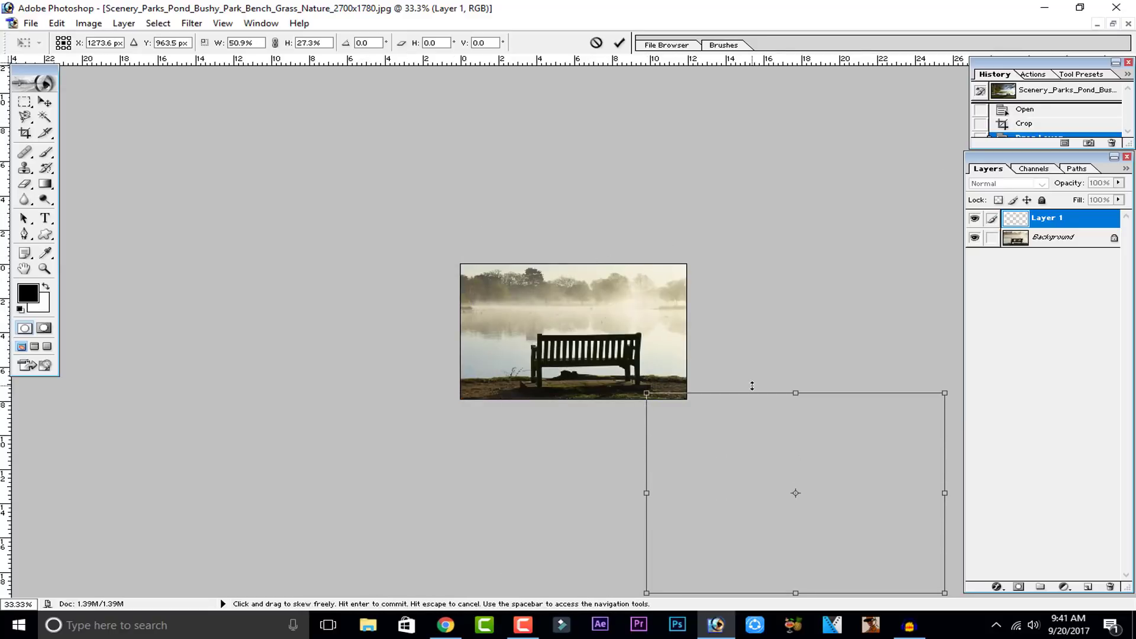
{"action": "key", "text": "ctrl+z"}
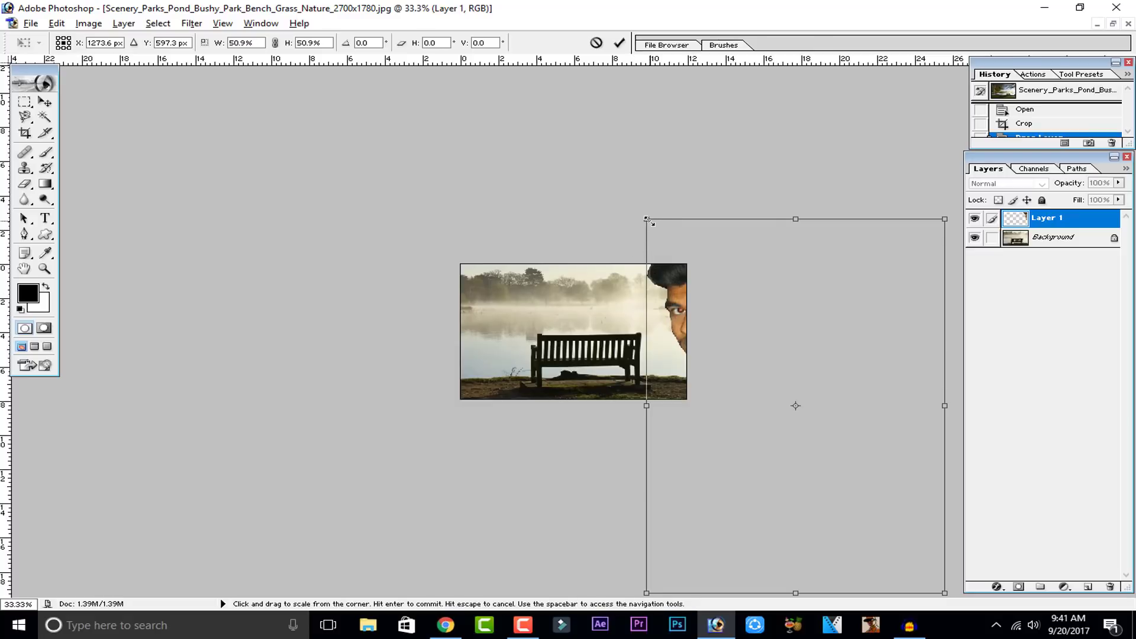
{"action": "left_click_drag", "start_coordinate": [647, 219], "coordinate": [728, 323]}
{"action": "left_click_drag", "start_coordinate": [758, 364], "coordinate": [503, 293]}
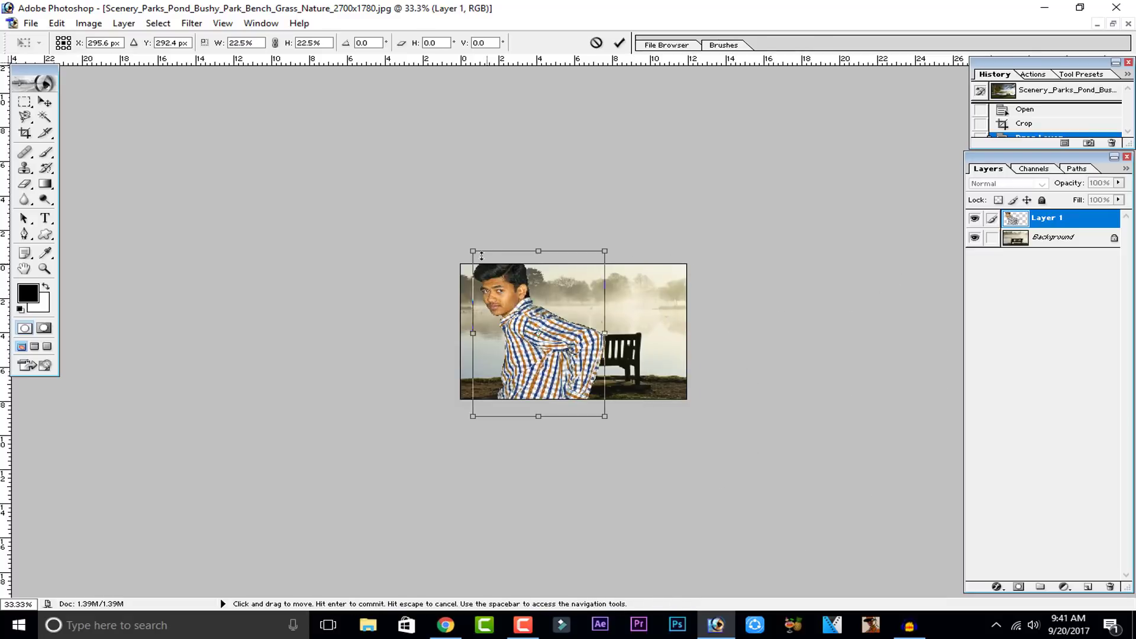
{"action": "left_click_drag", "start_coordinate": [472, 333], "coordinate": [526, 333]}
{"action": "key", "text": "ctrl+z"}
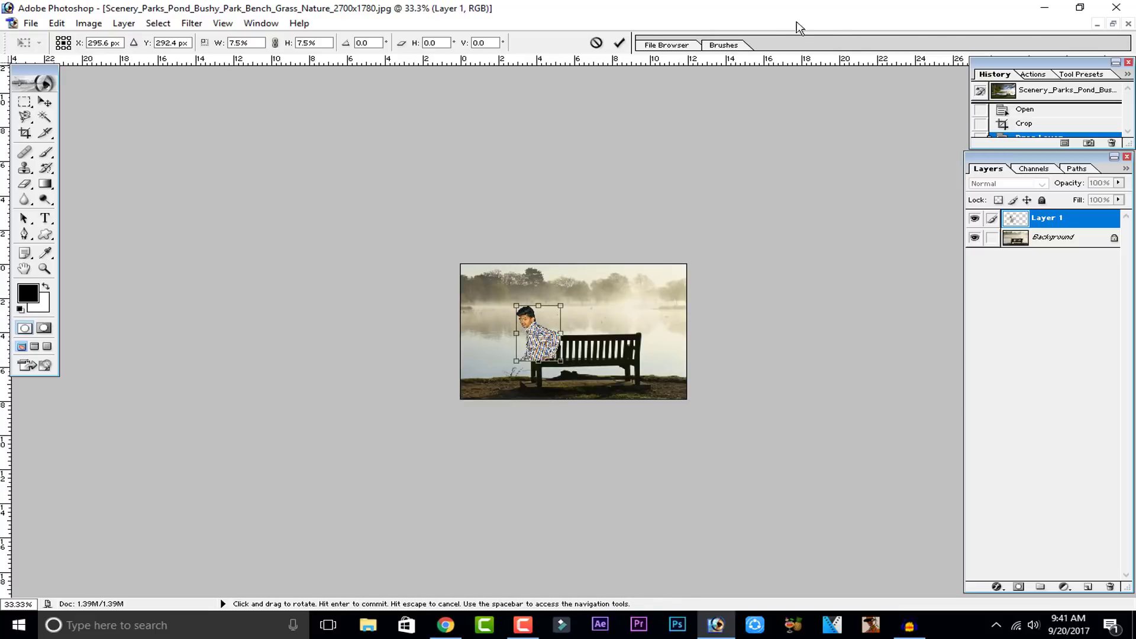
{"action": "left_click", "coordinate": [619, 42]}
Step: Move the man's layer onto the bench so he appears seated on it
{"action": "key", "text": "ctrl+plus"}
{"action": "key", "text": "ctrl+plus"}
{"action": "key", "text": "ctrl+plus"}
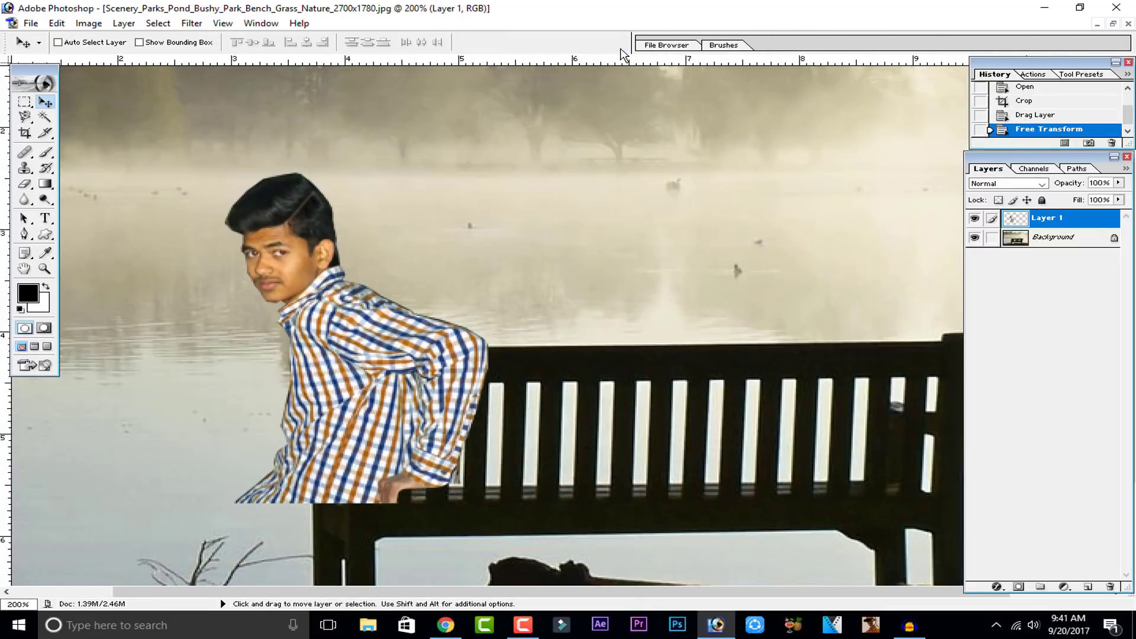
{"action": "key", "text": "ctrl+minus"}
{"action": "key", "text": "ctrl+minus"}
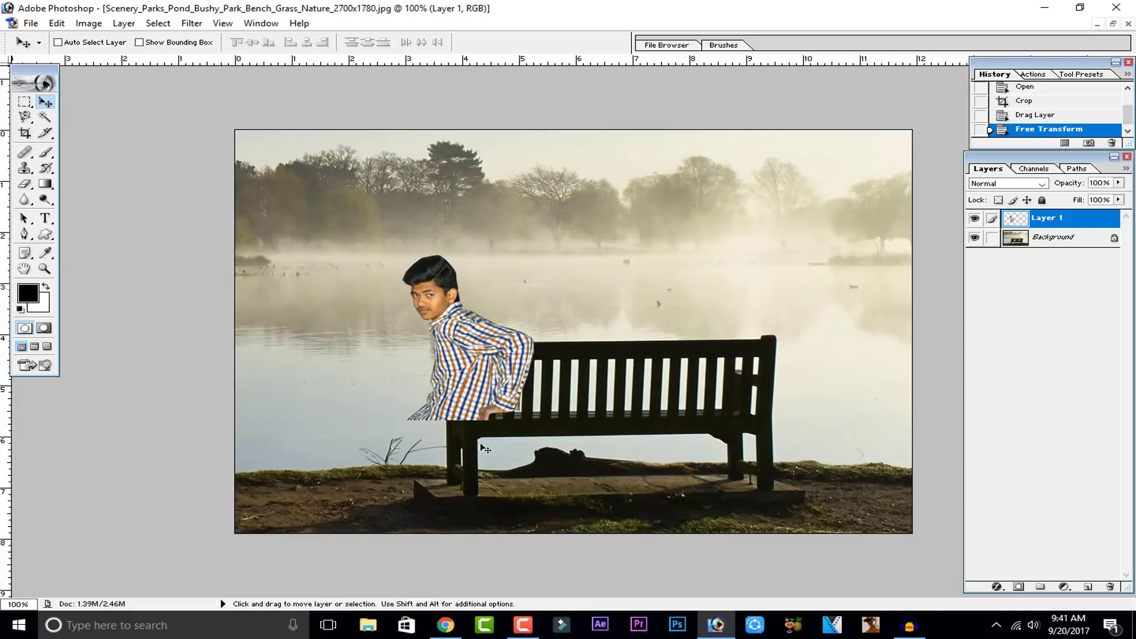
{"action": "left_click_drag", "start_coordinate": [485, 450], "coordinate": [583, 374]}
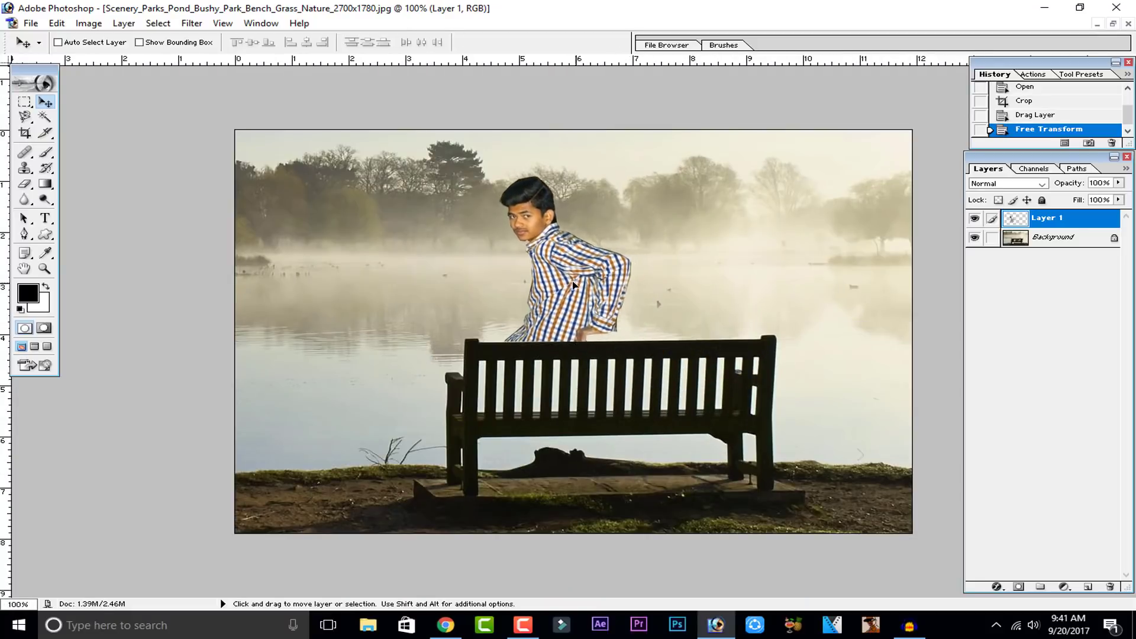
{"action": "left_click_drag", "start_coordinate": [573, 284], "coordinate": [436, 328]}
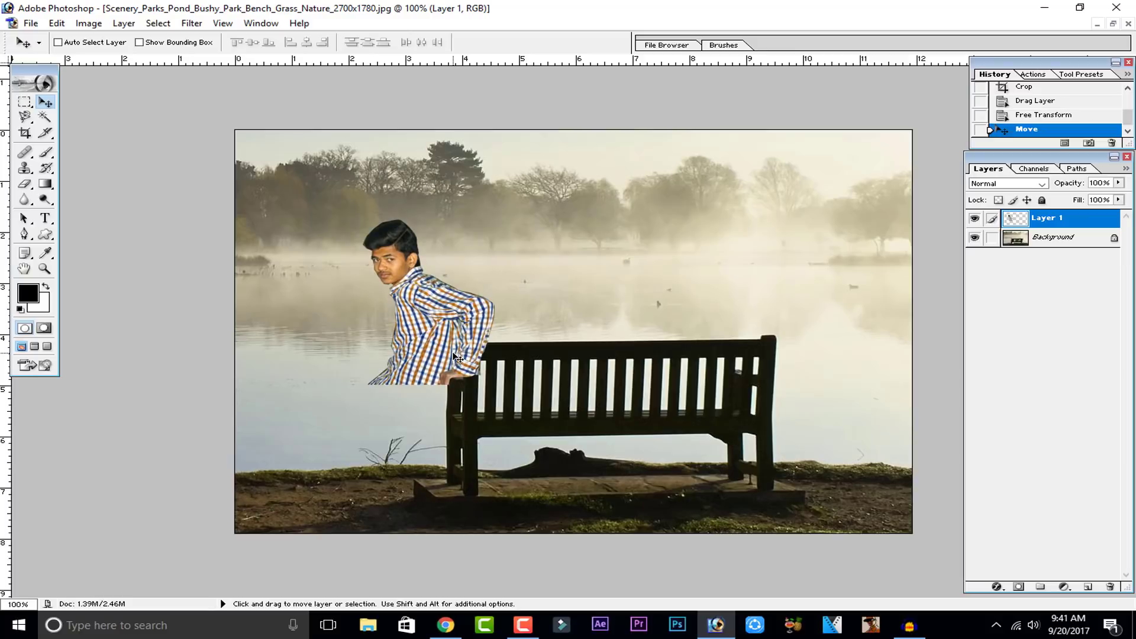
{"action": "key", "text": "ctrl+minus"}
{"action": "key", "text": "ctrl+plus"}
{"action": "key", "text": "ctrl+plus"}
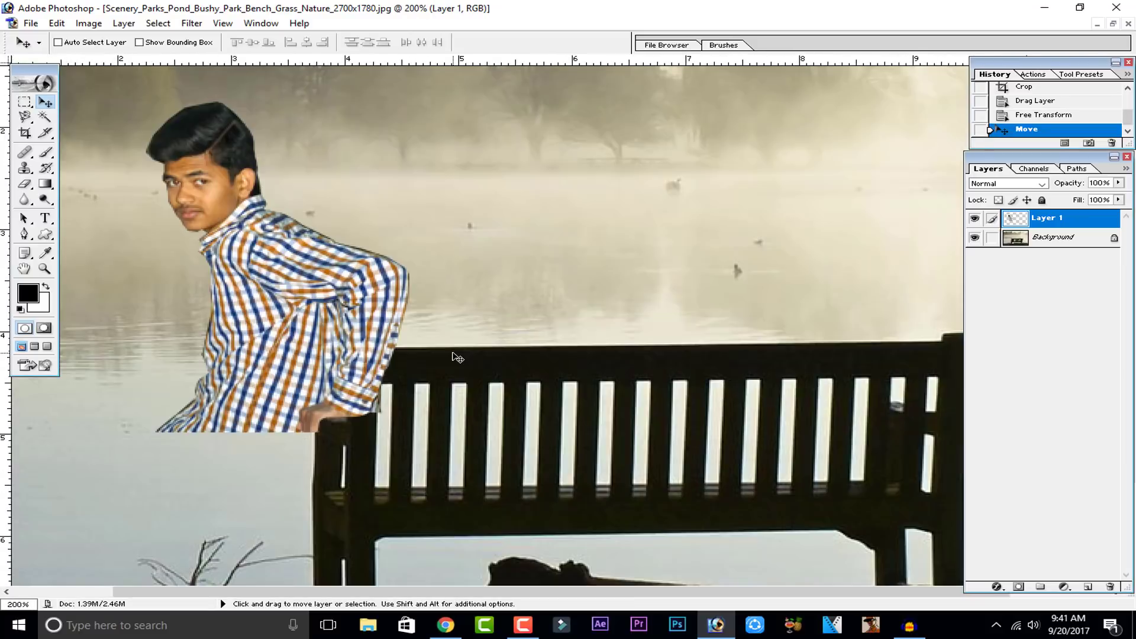
{"action": "key", "text": "ctrl+minus"}
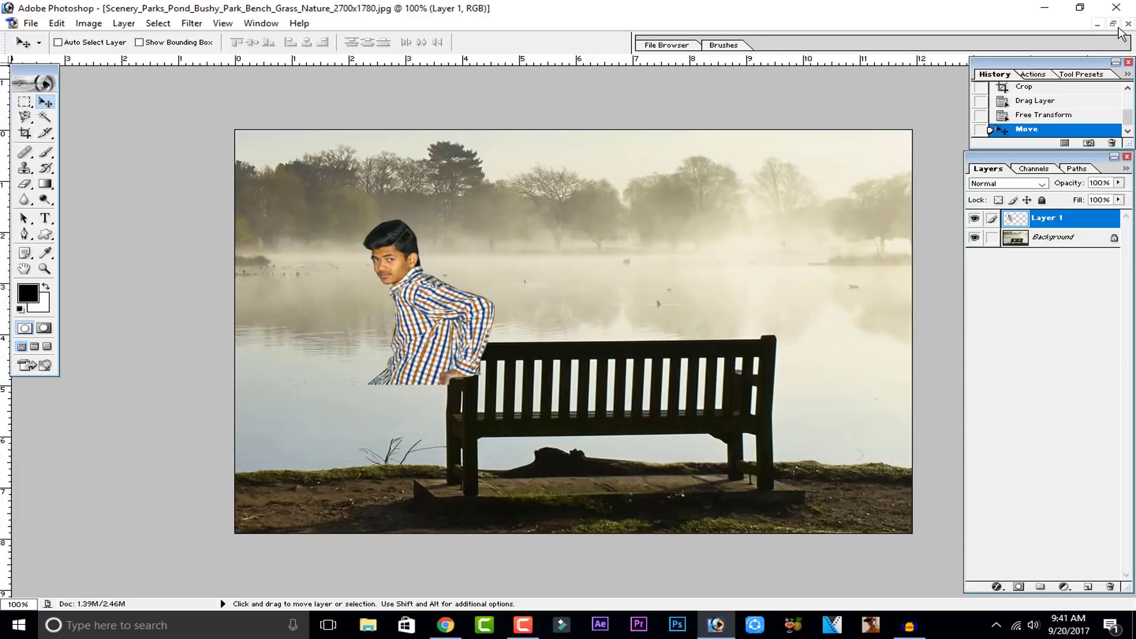
{"action": "left_click_drag", "start_coordinate": [479, 312], "coordinate": [664, 360]}
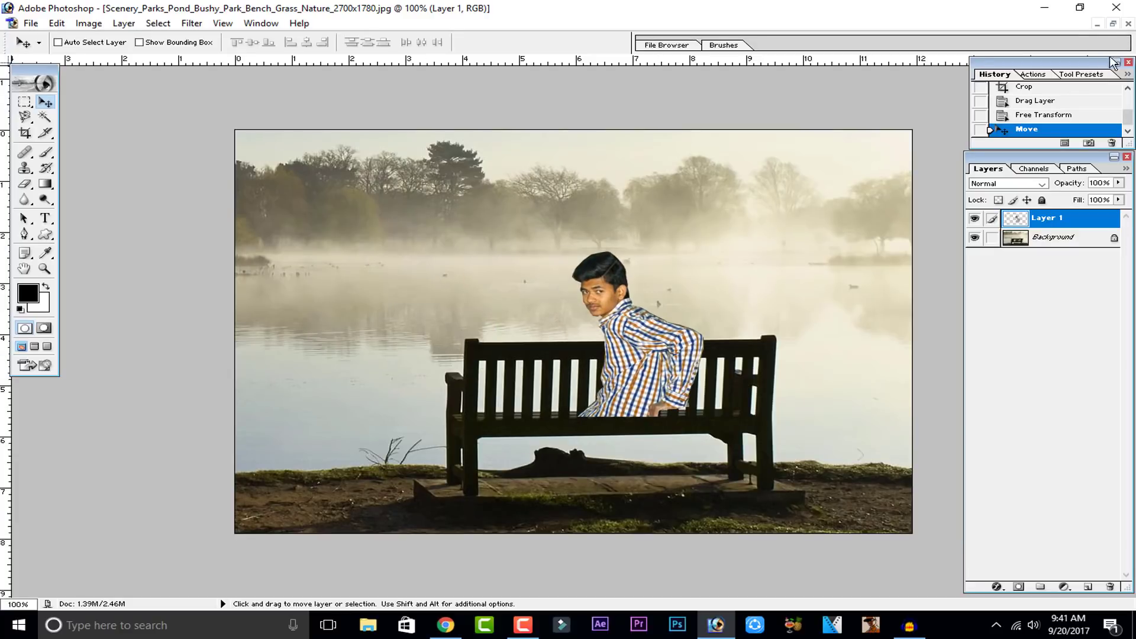
Step: Close the bench composite without saving, then close the cutout image
{"action": "left_click", "coordinate": [1128, 25]}
{"action": "left_click", "coordinate": [574, 239]}
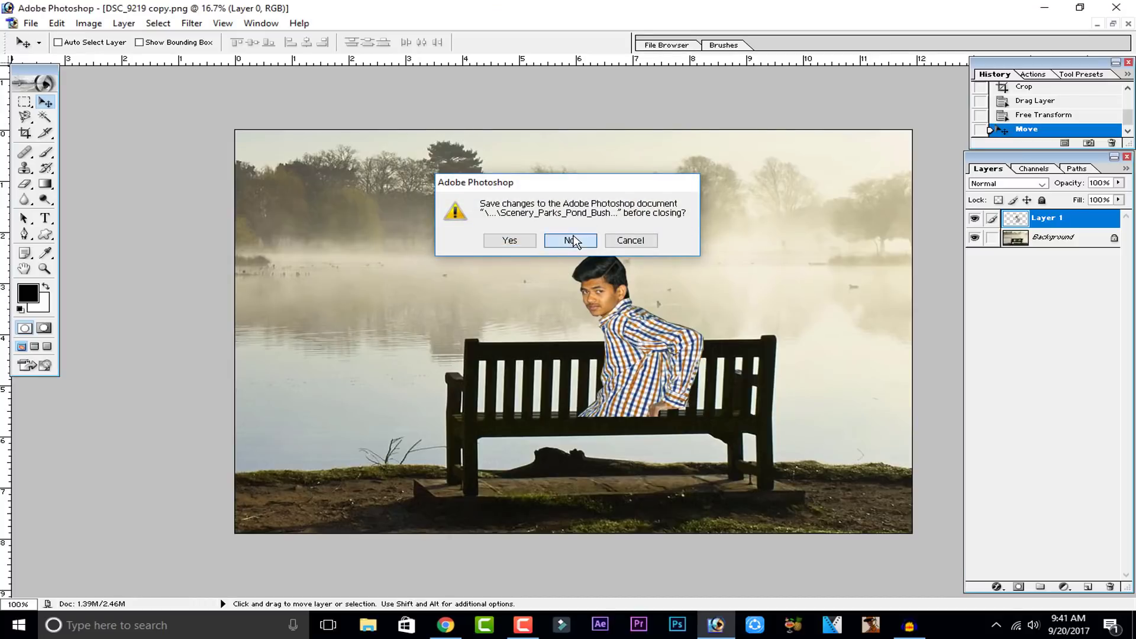
{"action": "left_click", "coordinate": [1128, 23]}
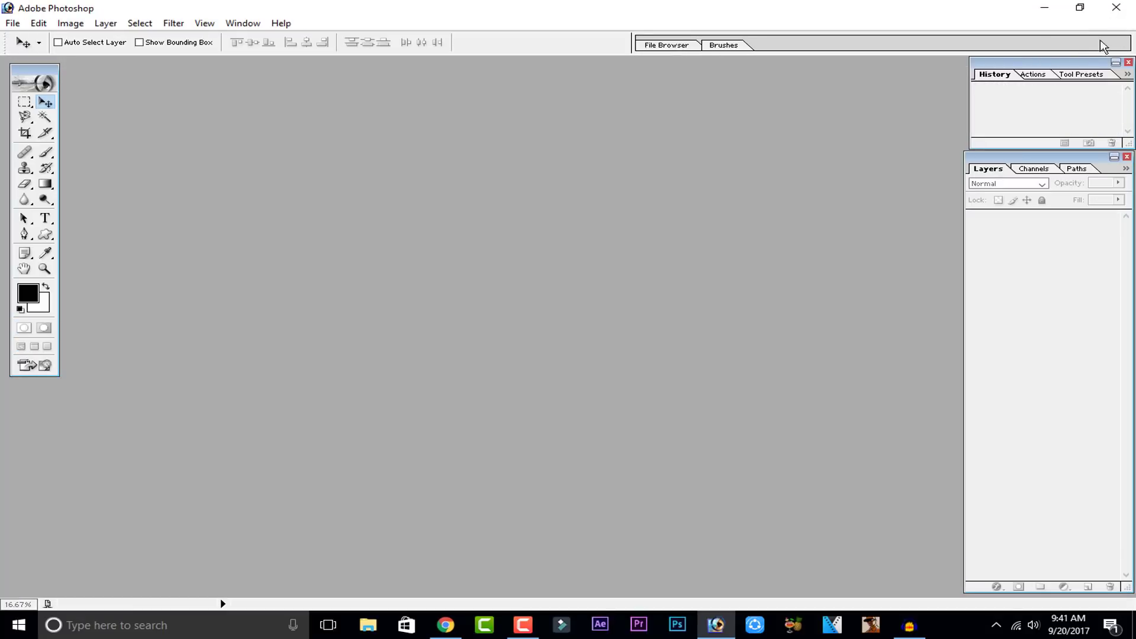
{"action": "double_click", "coordinate": [598, 168]}
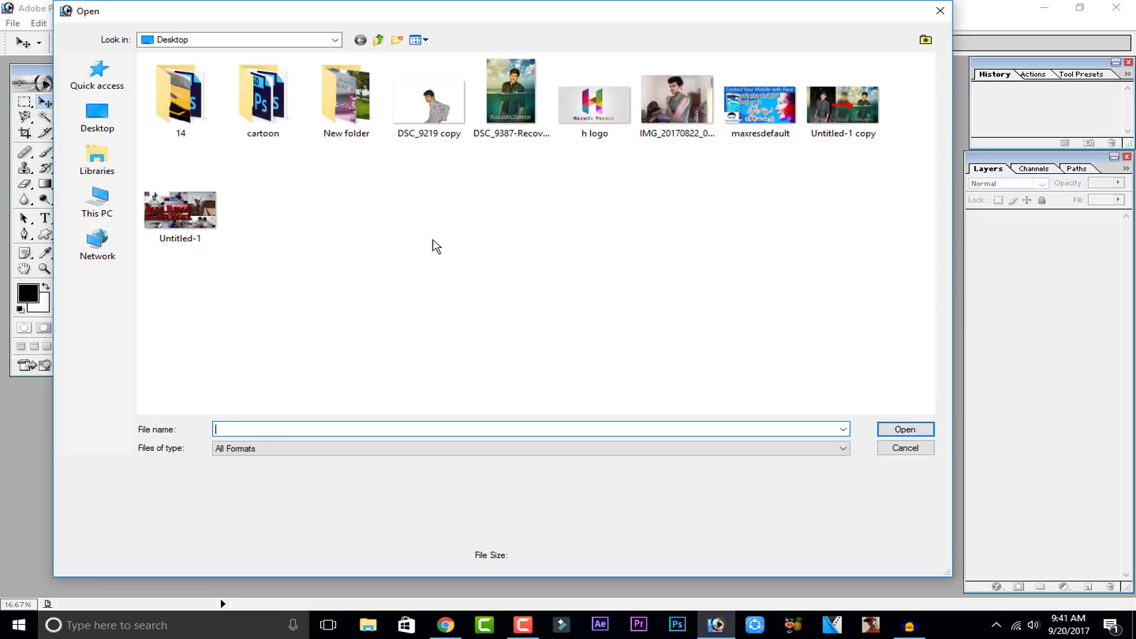
{"action": "left_click", "coordinate": [923, 450]}
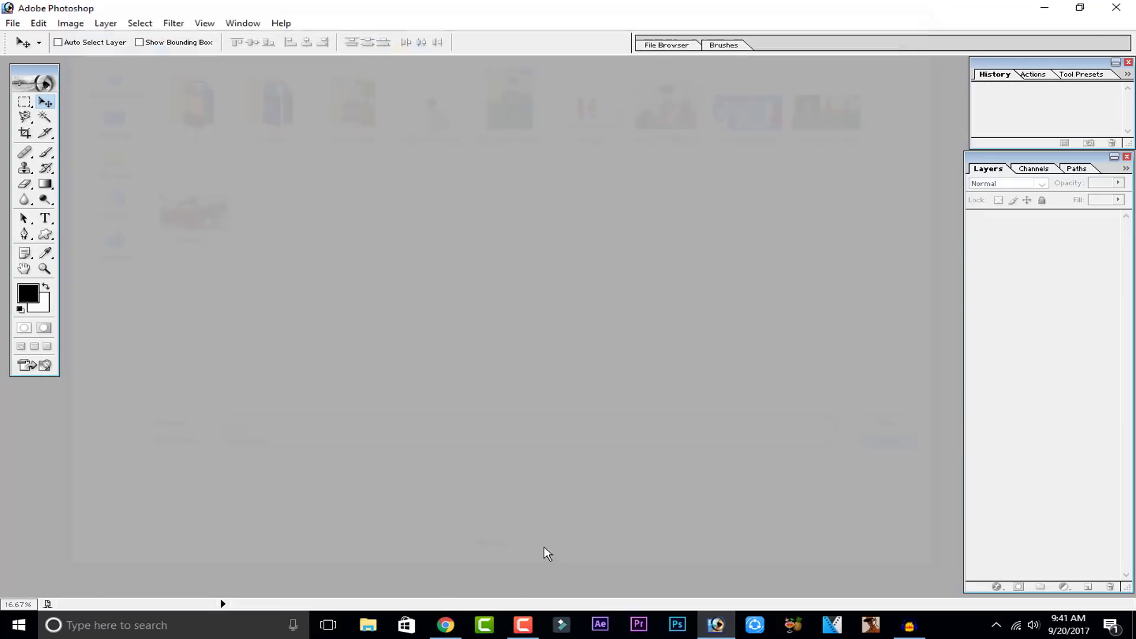
Step: Browse back to the top of the 'bench in parks' image search results in the browser
{"action": "left_click", "coordinate": [445, 625]}
{"action": "scroll", "coordinate": [405, 356], "scroll_direction": "up", "scroll_amount": 5}
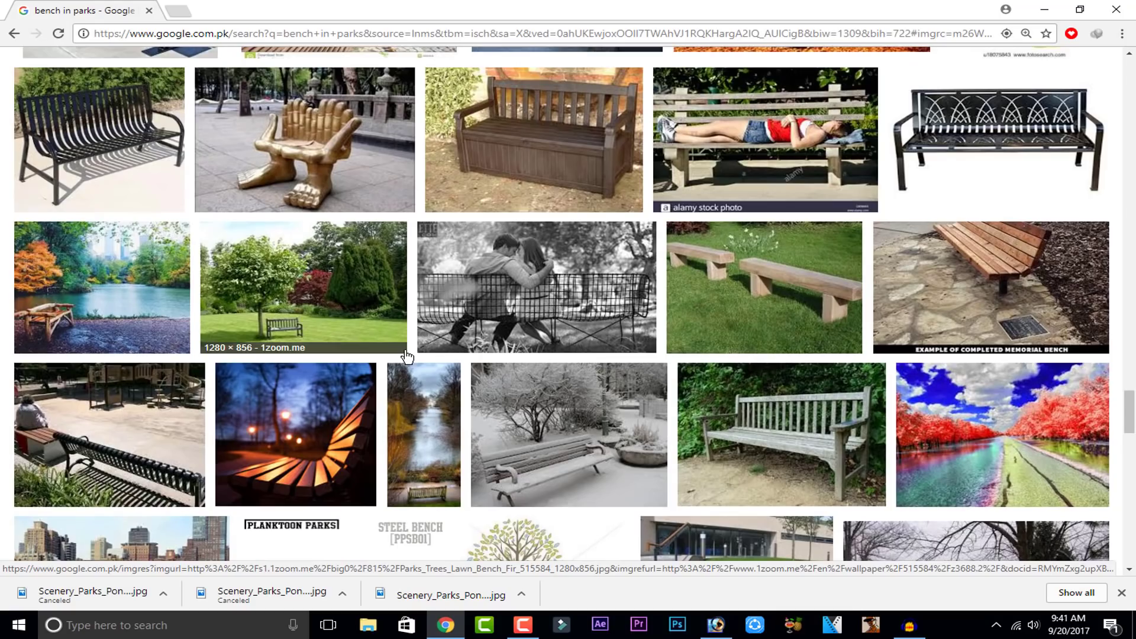
{"action": "scroll", "coordinate": [405, 355], "scroll_direction": "up", "scroll_amount": 2}
{"action": "scroll", "coordinate": [405, 356], "scroll_direction": "up", "scroll_amount": 10}
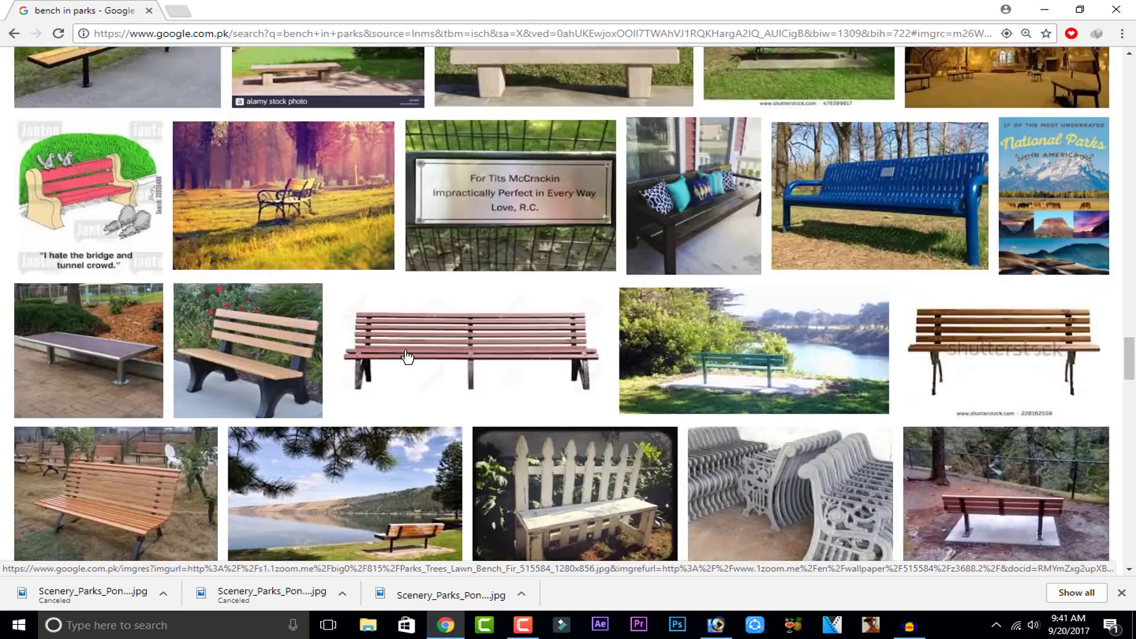
{"action": "key", "text": "alt+Tab"}
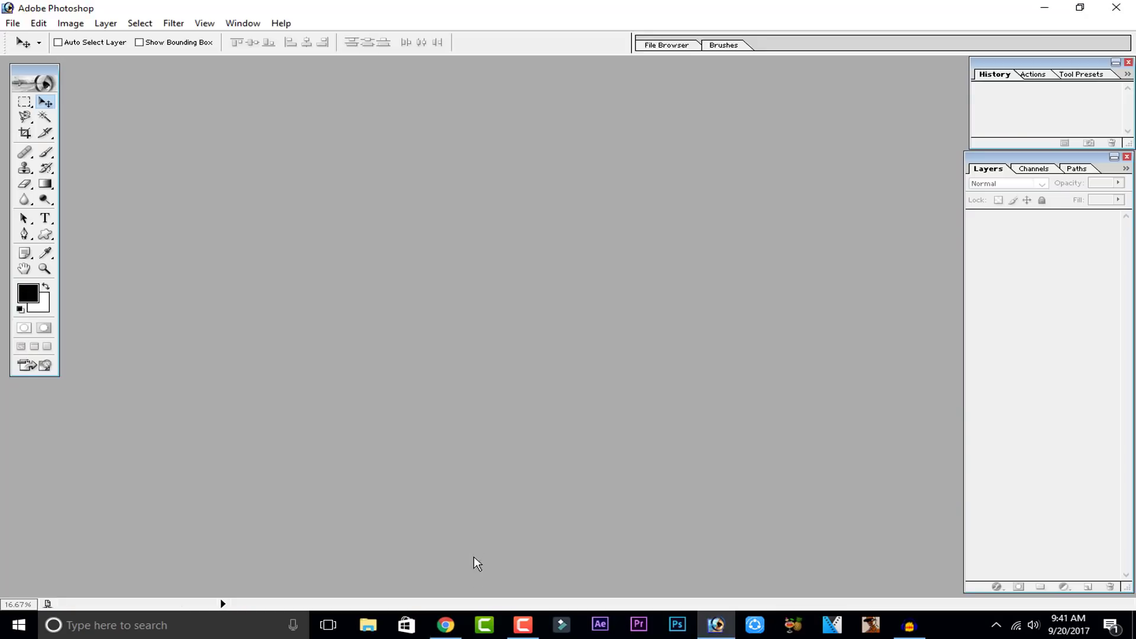
{"action": "left_click", "coordinate": [446, 625]}
{"action": "scroll", "coordinate": [312, 197], "scroll_direction": "up", "scroll_amount": 10}
{"action": "scroll", "coordinate": [311, 197], "scroll_direction": "up", "scroll_amount": 10}
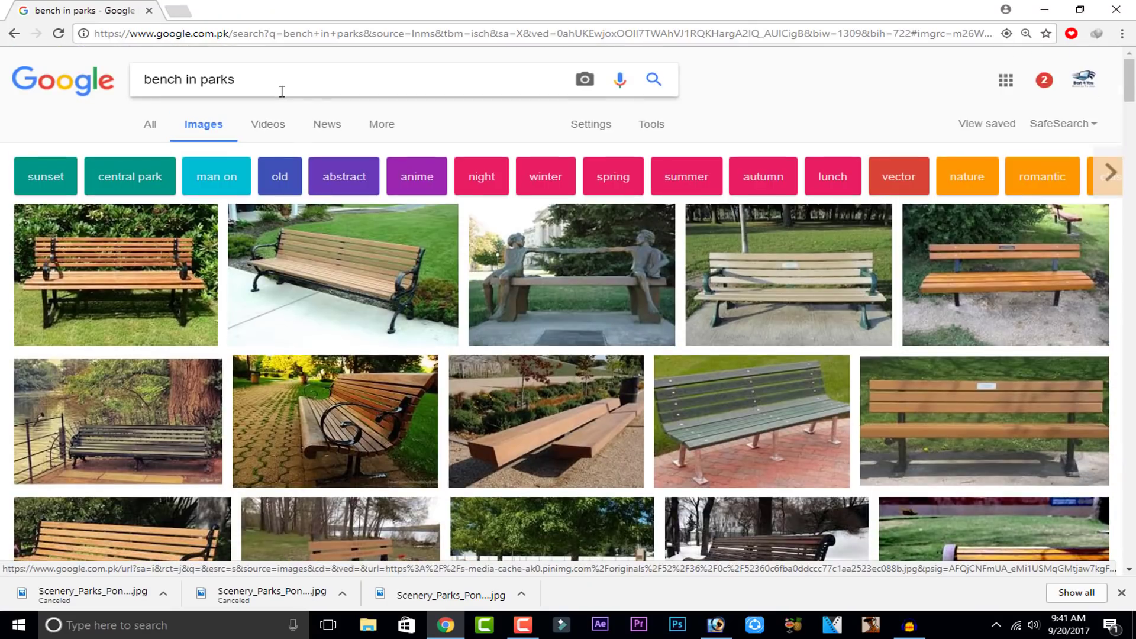
{"action": "double_click", "coordinate": [279, 90]}
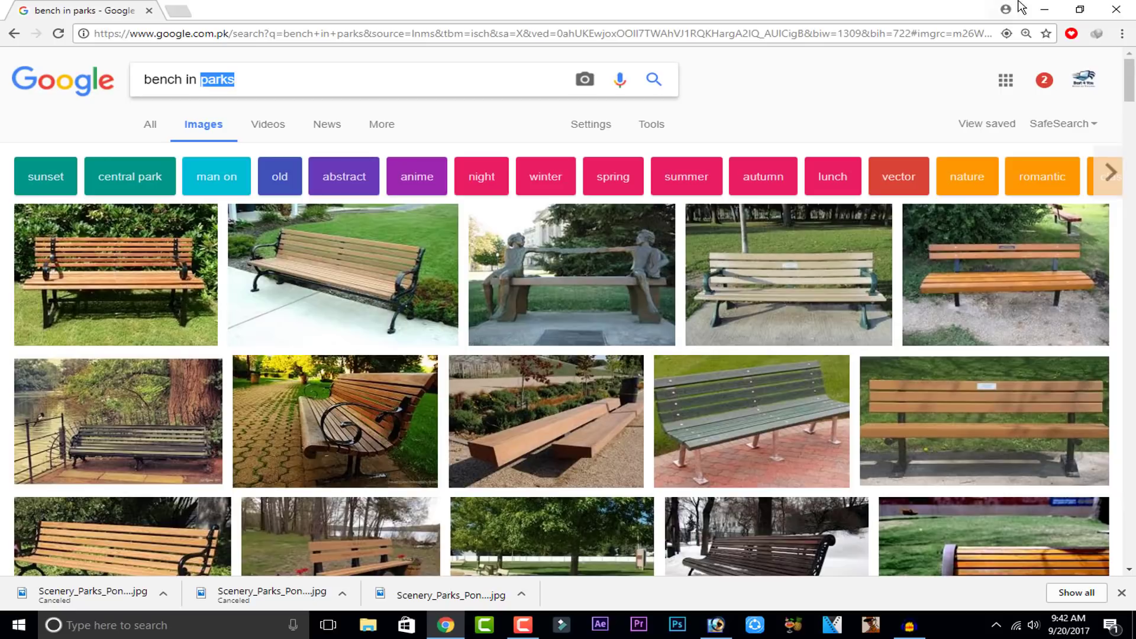
{"action": "left_click", "coordinate": [1042, 9]}
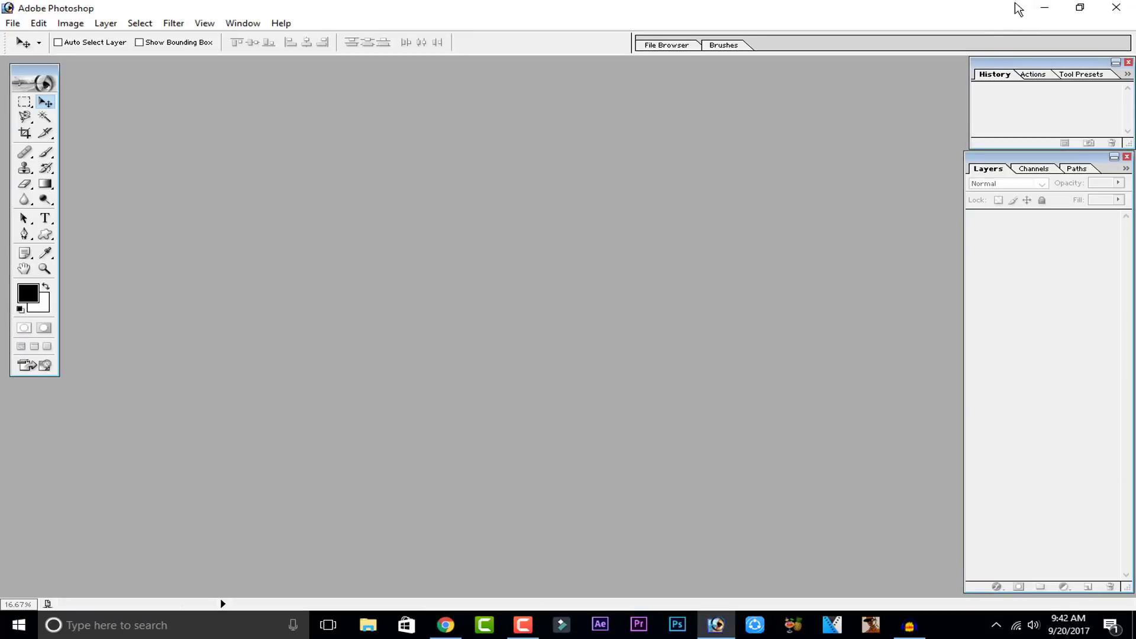
Step: Open the cutout image DSC_9219 copy.png in Photoshop
{"action": "left_click", "coordinate": [1044, 7]}
{"action": "left_click_drag", "start_coordinate": [91, 491], "coordinate": [655, 424]}
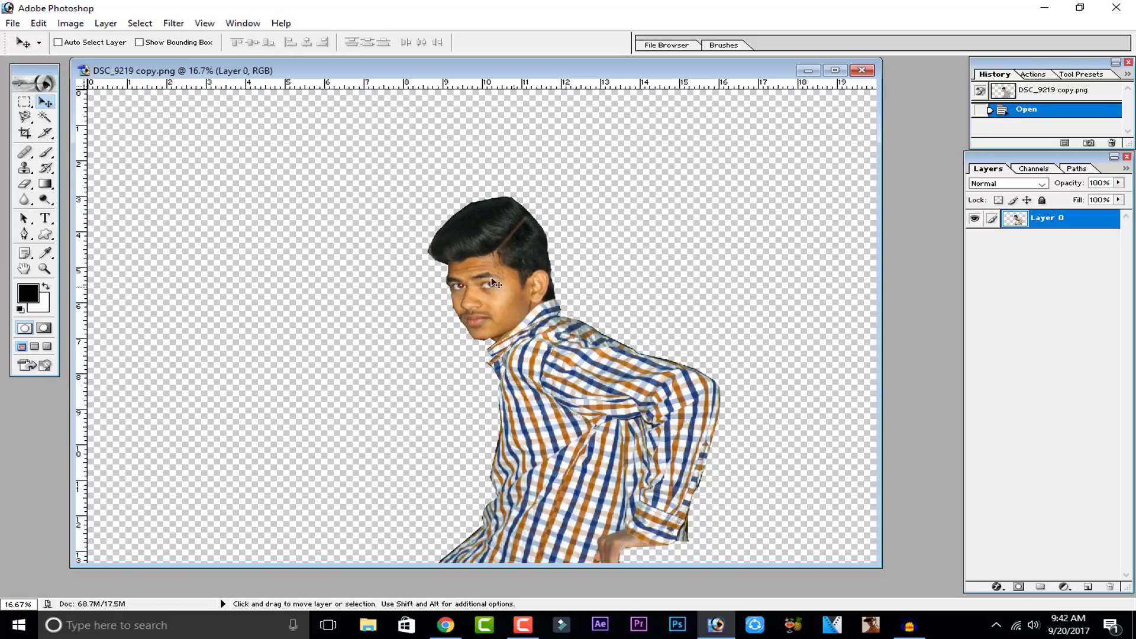
Step: Select the Smudge tool for touching up the cutout's edges
{"action": "key", "text": "ctrl+minus"}
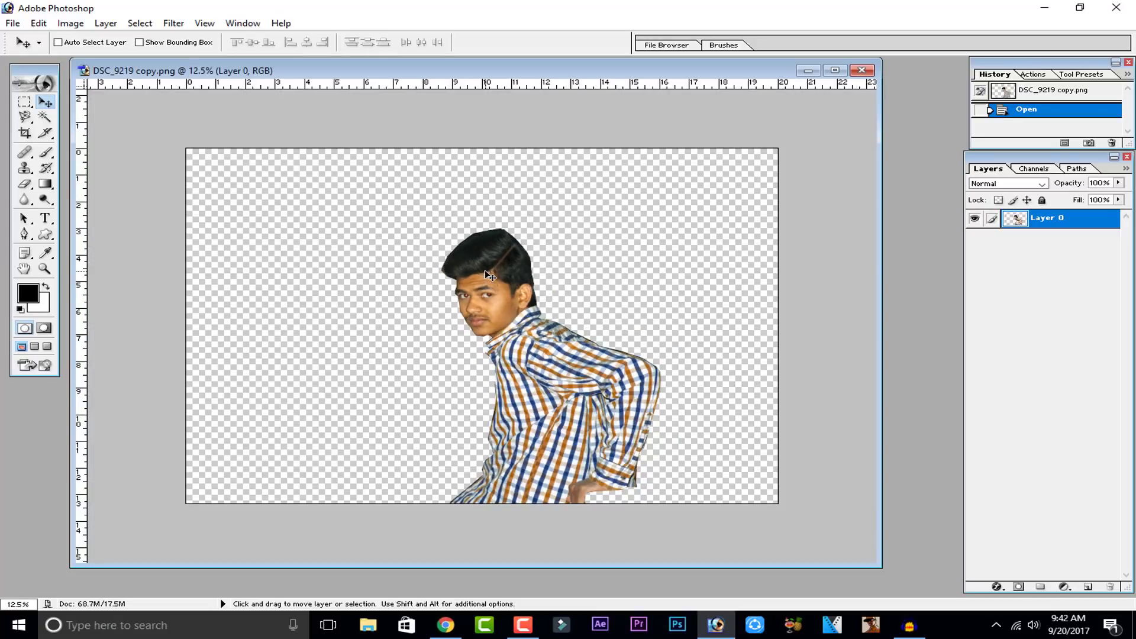
{"action": "key", "text": "ctrl+plus"}
{"action": "key", "text": "ctrl+plus"}
{"action": "key", "text": "ctrl+plus"}
{"action": "key", "text": "ctrl+plus"}
{"action": "key", "text": "ctrl+plus"}
{"action": "key", "text": "ctrl+plus"}
{"action": "key", "text": "ctrl+plus"}
{"action": "key", "text": "ctrl+plus"}
{"action": "key", "text": "ctrl+plus"}
{"action": "key", "text": "ctrl+plus"}
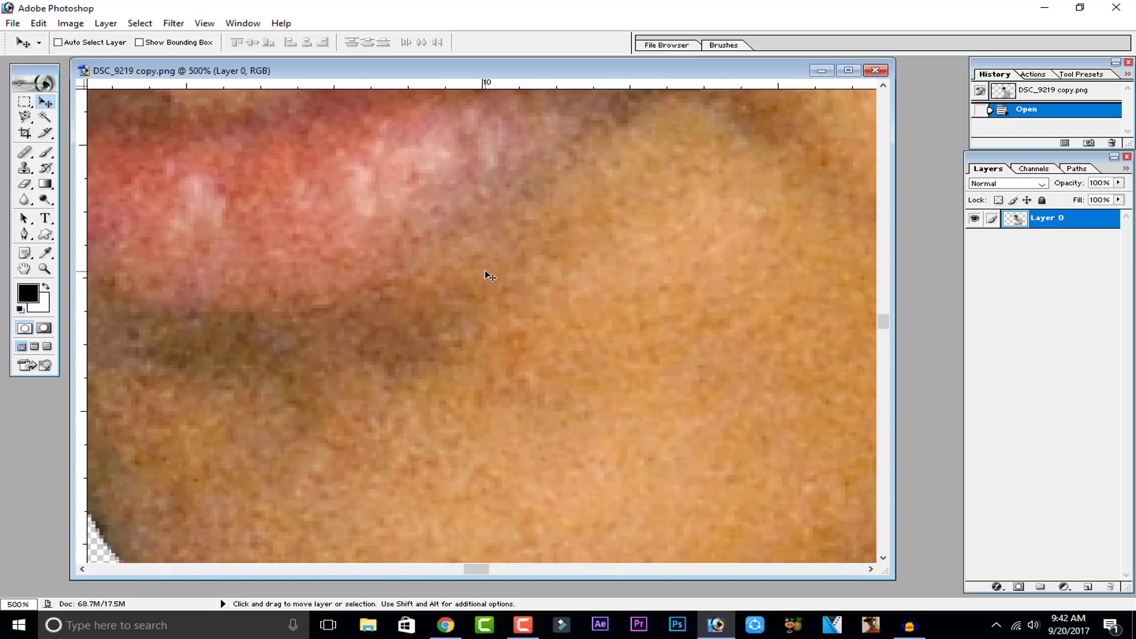
{"action": "key", "text": "ctrl+minus"}
{"action": "key", "text": "ctrl+minus"}
{"action": "key", "text": "ctrl+minus"}
{"action": "key", "text": "ctrl+minus"}
{"action": "key", "text": "ctrl+minus"}
{"action": "key", "text": "ctrl+minus"}
{"action": "key", "text": "ctrl+minus"}
{"action": "key", "text": "ctrl+minus"}
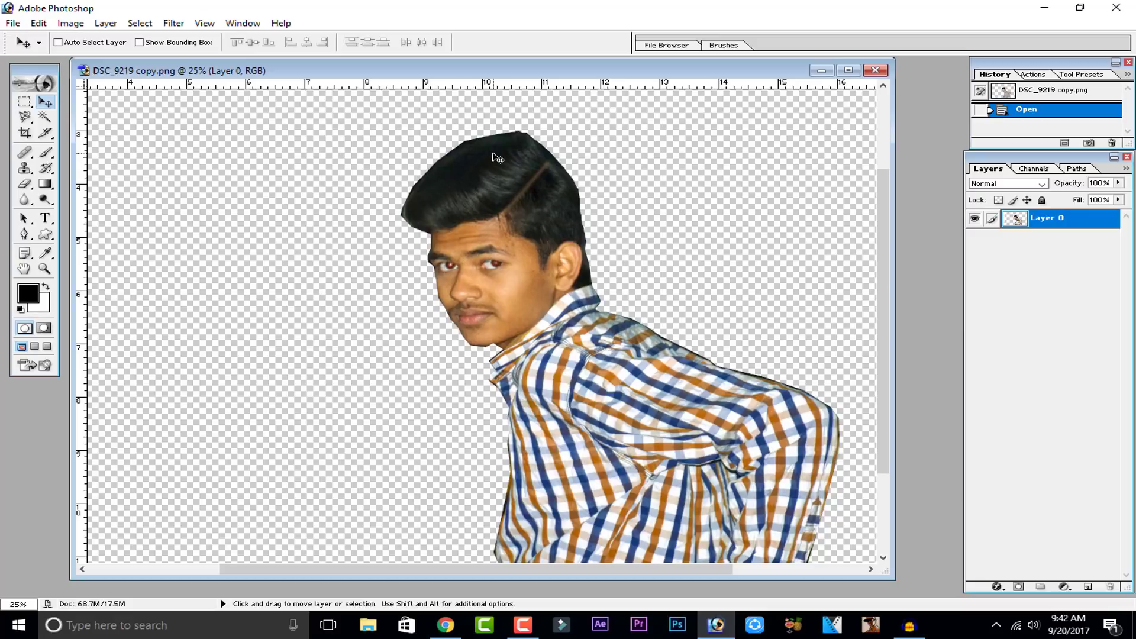
{"action": "left_click", "coordinate": [24, 168]}
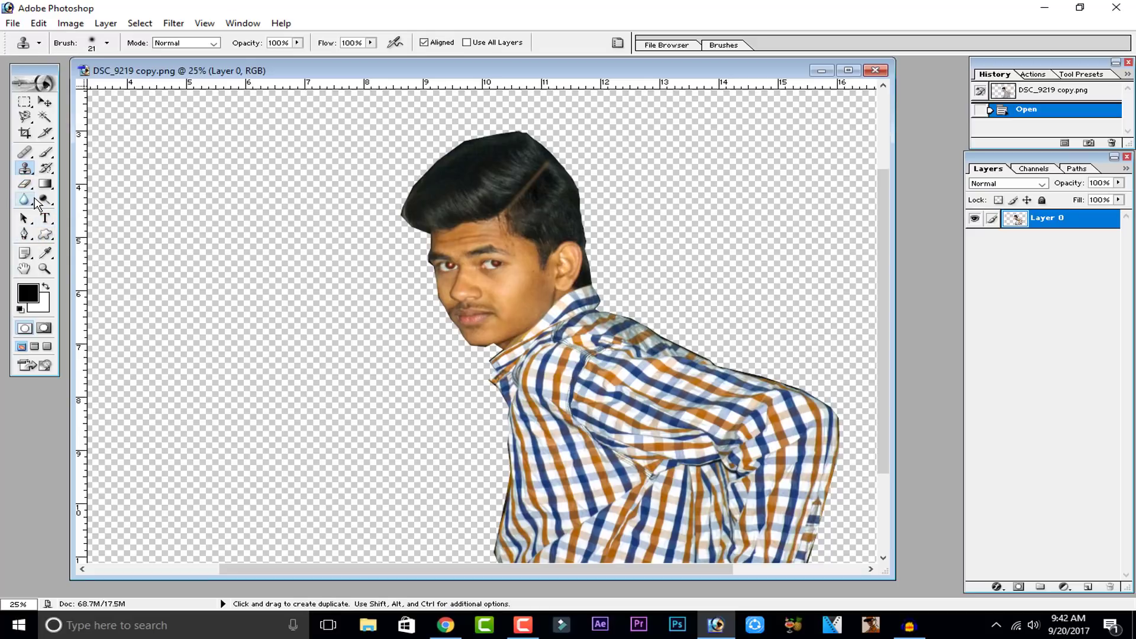
{"action": "left_click", "coordinate": [24, 199]}
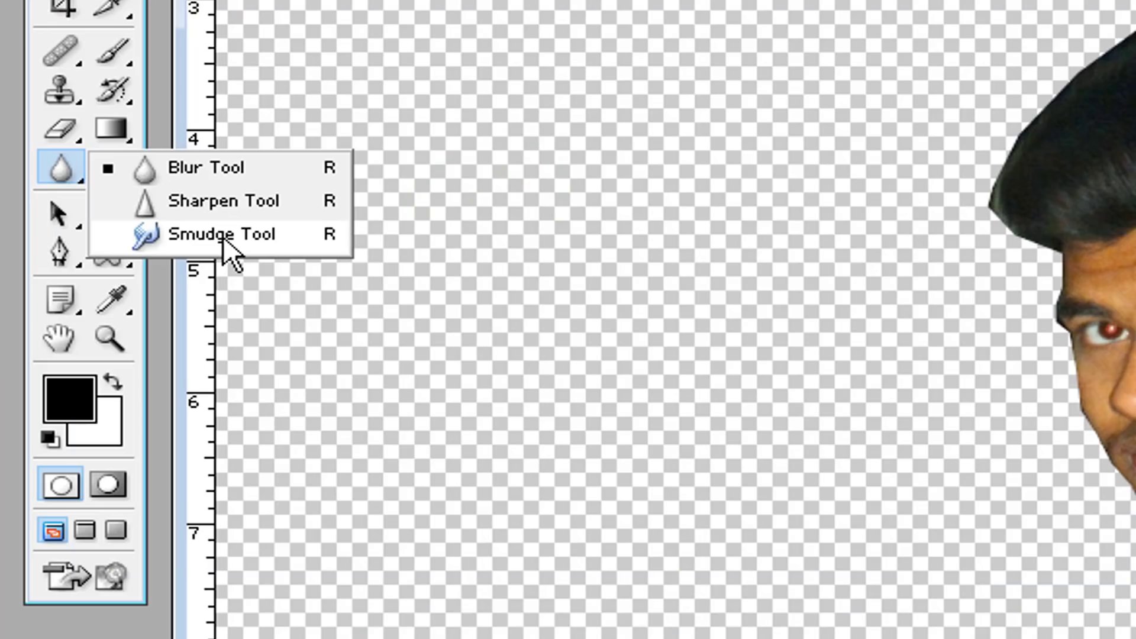
{"action": "left_click", "coordinate": [222, 235]}
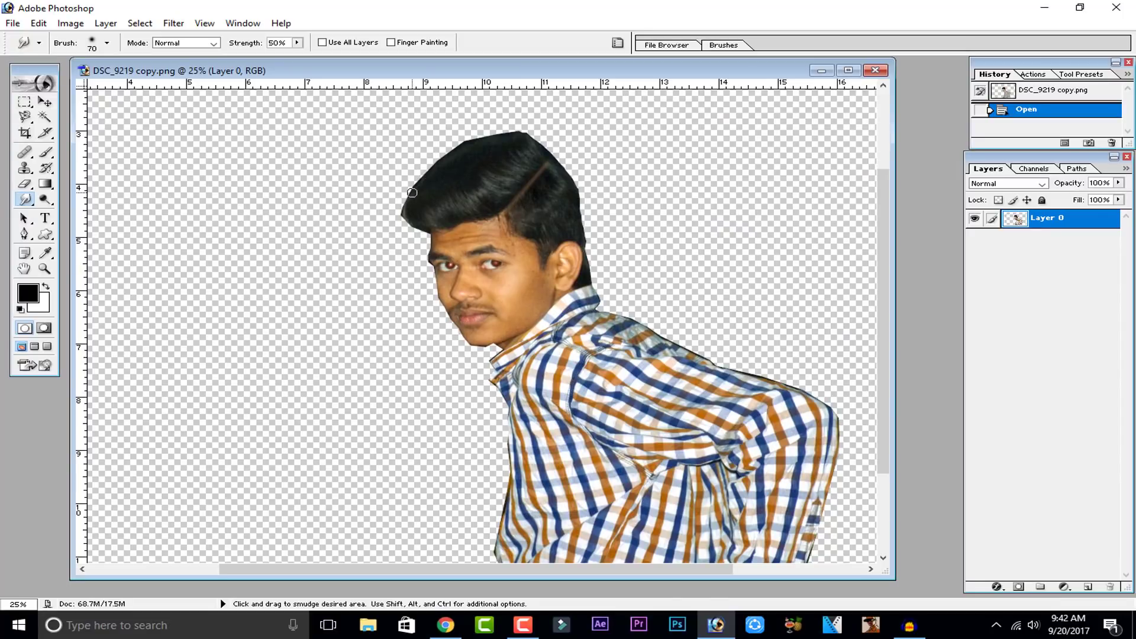
Step: Try smudging the hair's left edge with a 200 px brush, then revert to the opened state in history
{"action": "key", "text": "bracketright"}
{"action": "key", "text": "bracketright"}
{"action": "key", "text": "bracketright"}
{"action": "key", "text": "bracketright"}
{"action": "key", "text": "bracketright"}
{"action": "key", "text": "bracketright"}
{"action": "key", "text": "bracketright"}
{"action": "key", "text": "ctrl+plus"}
{"action": "key", "text": "ctrl+plus"}
{"action": "key", "text": "ctrl+plus"}
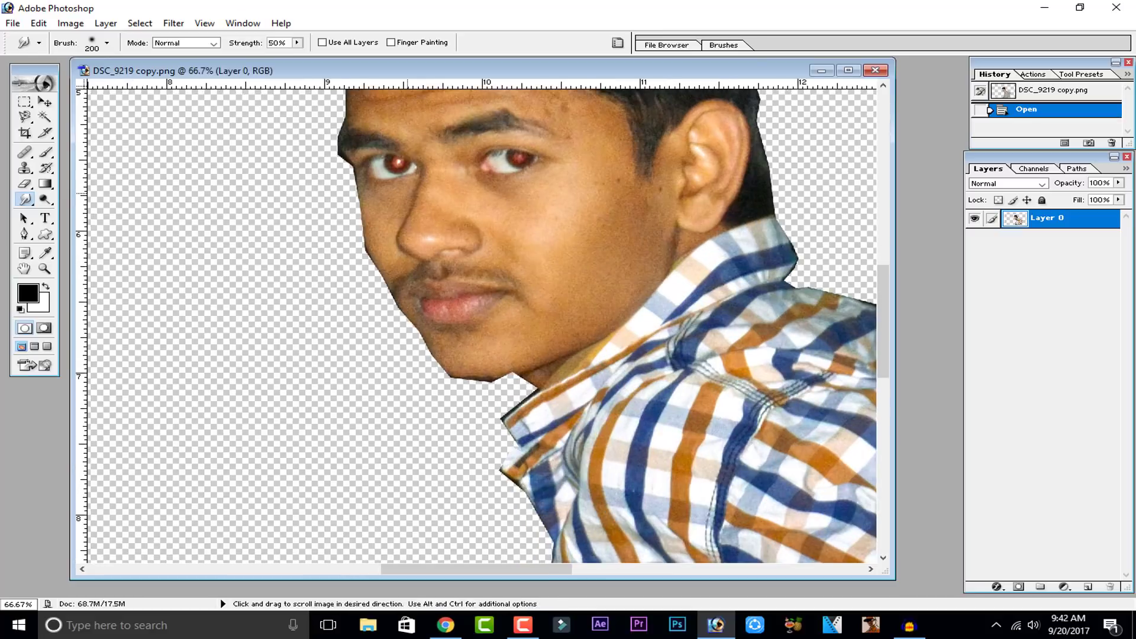
{"action": "left_click_drag", "start_coordinate": [420, 270], "coordinate": [464, 501]}
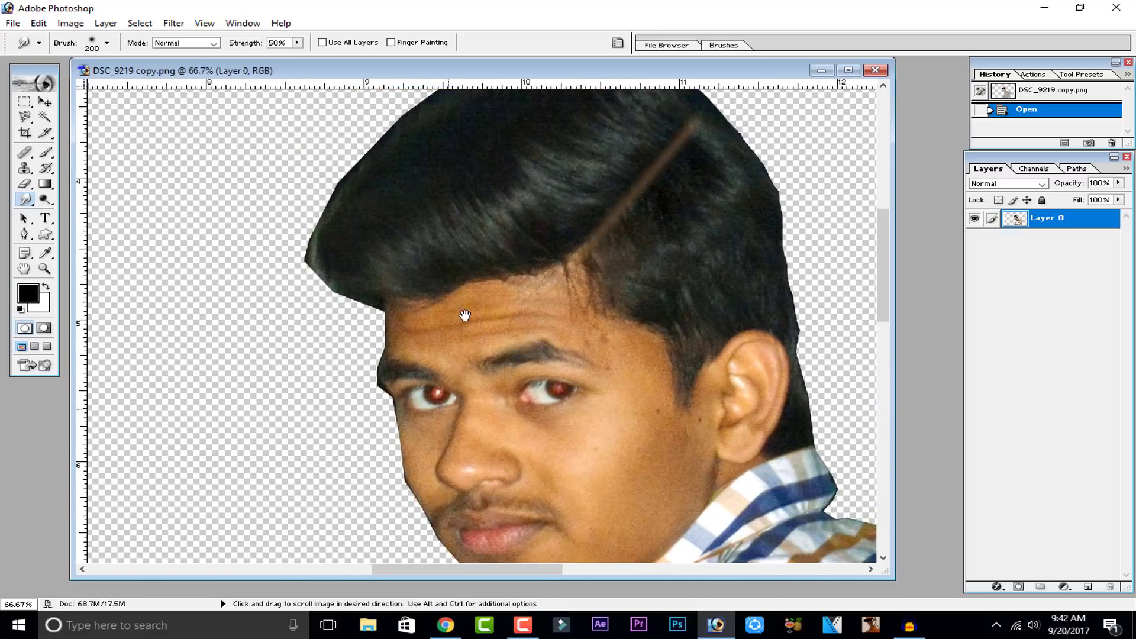
{"action": "left_click_drag", "start_coordinate": [465, 316], "coordinate": [467, 396]}
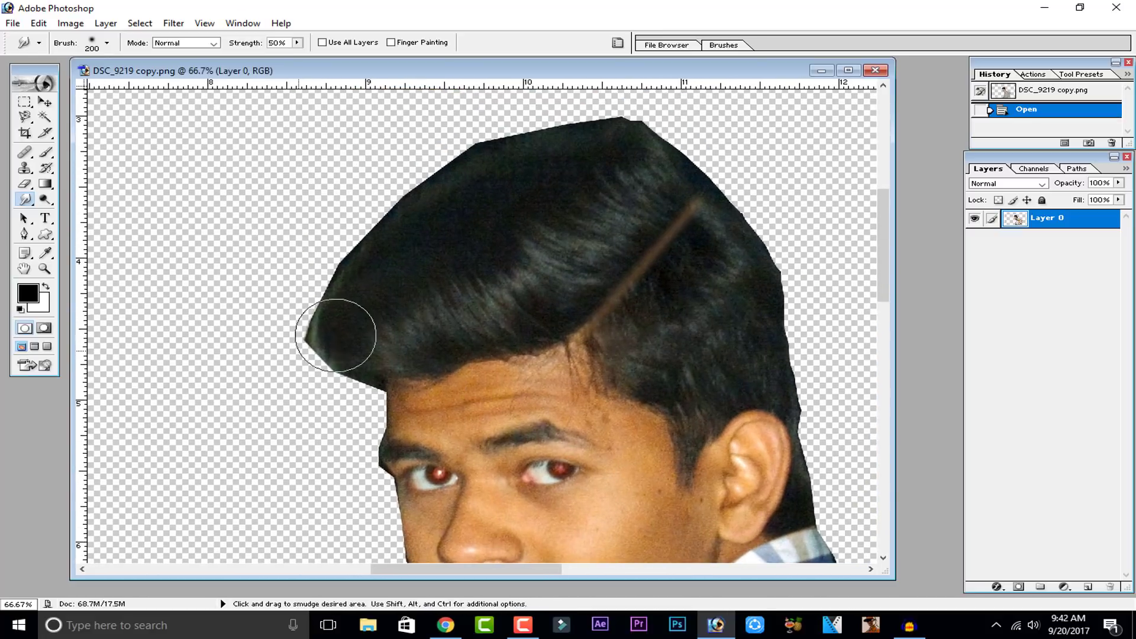
{"action": "left_click_drag", "start_coordinate": [335, 336], "coordinate": [334, 269]}
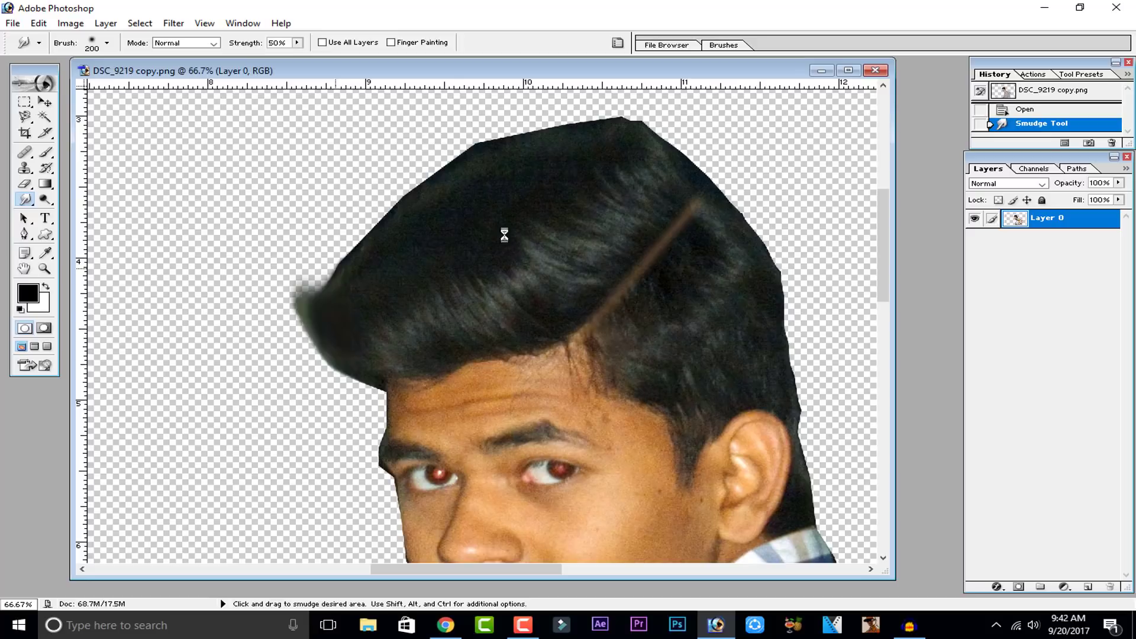
{"action": "left_click", "coordinate": [1038, 116]}
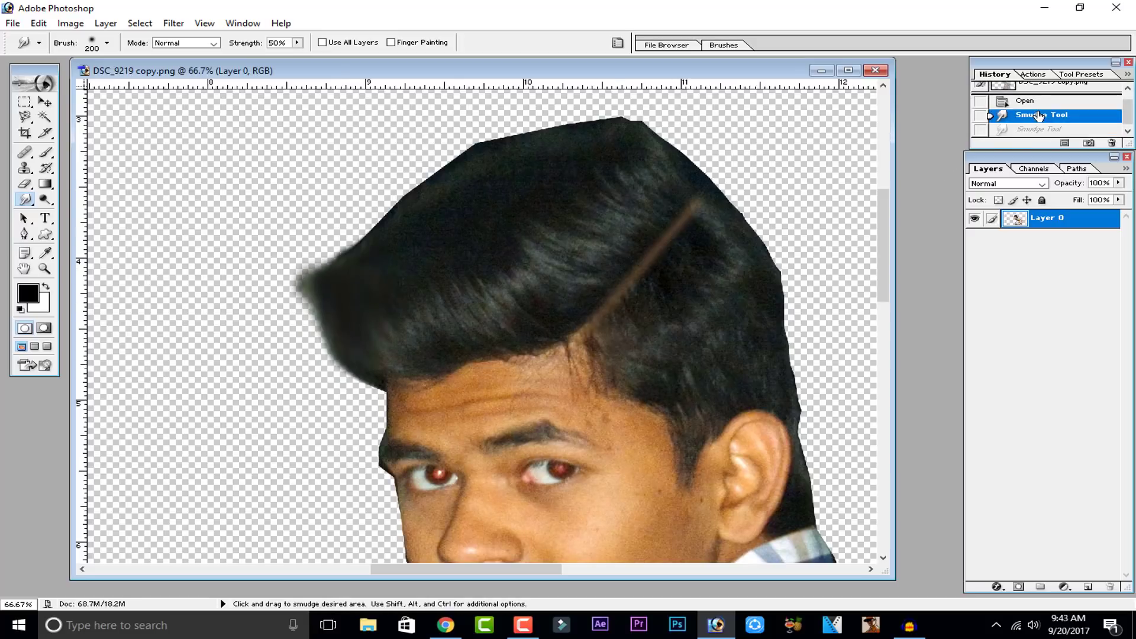
{"action": "left_click", "coordinate": [1034, 101]}
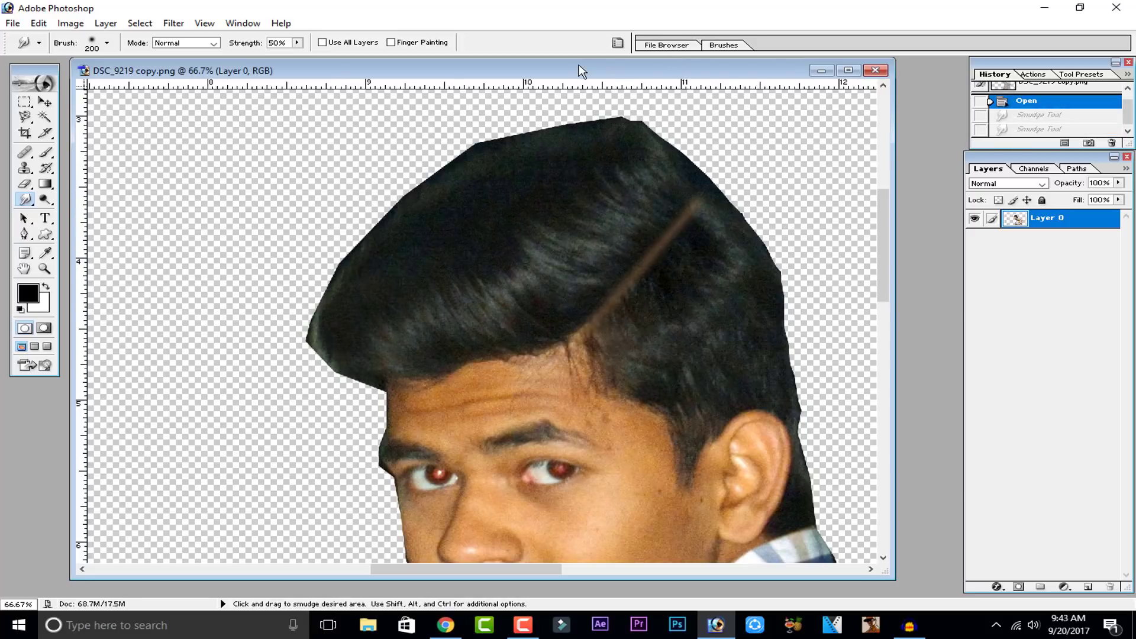
Step: Choose the 100 px textured bristle brush preset for the Smudge tool
{"action": "left_click", "coordinate": [723, 45]}
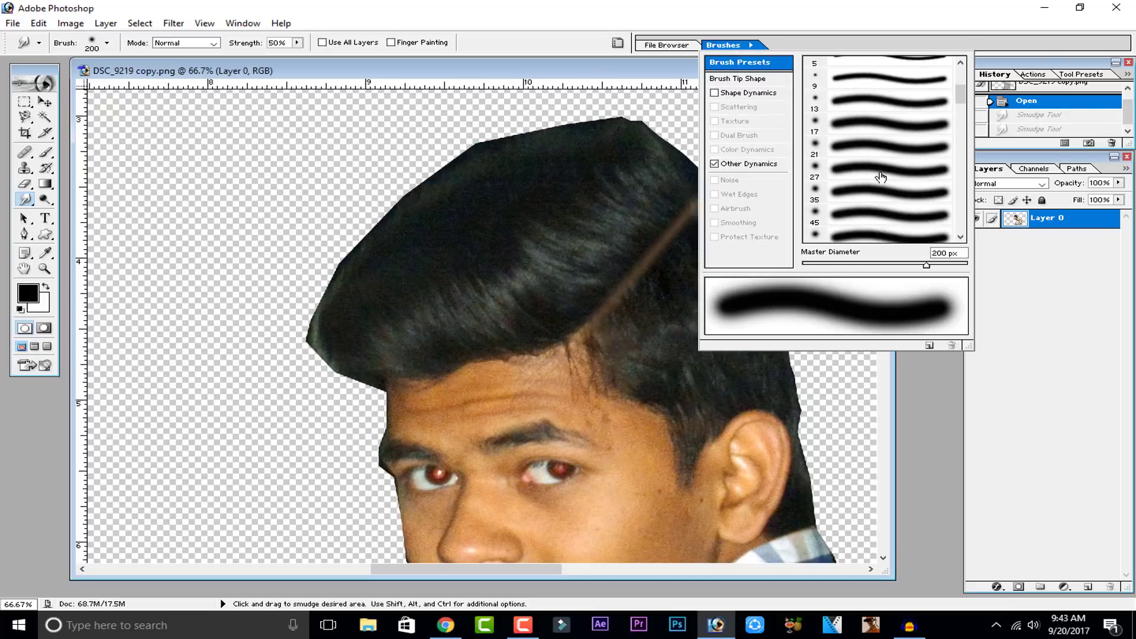
{"action": "scroll", "coordinate": [880, 177], "scroll_direction": "down", "scroll_amount": 10}
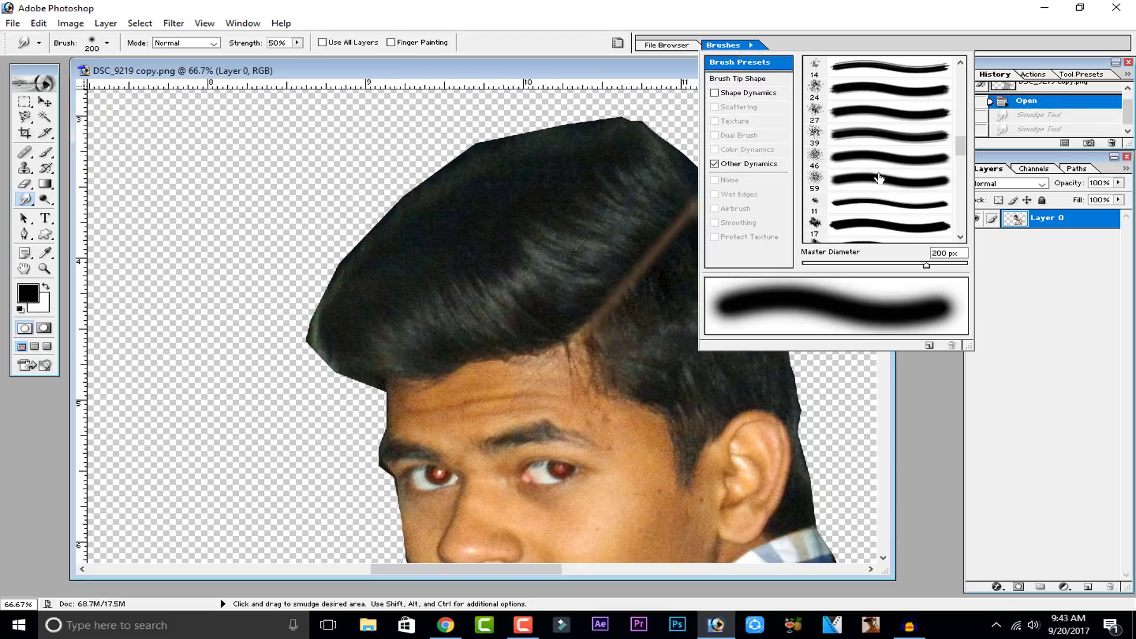
{"action": "scroll", "coordinate": [865, 175], "scroll_direction": "down", "scroll_amount": 4}
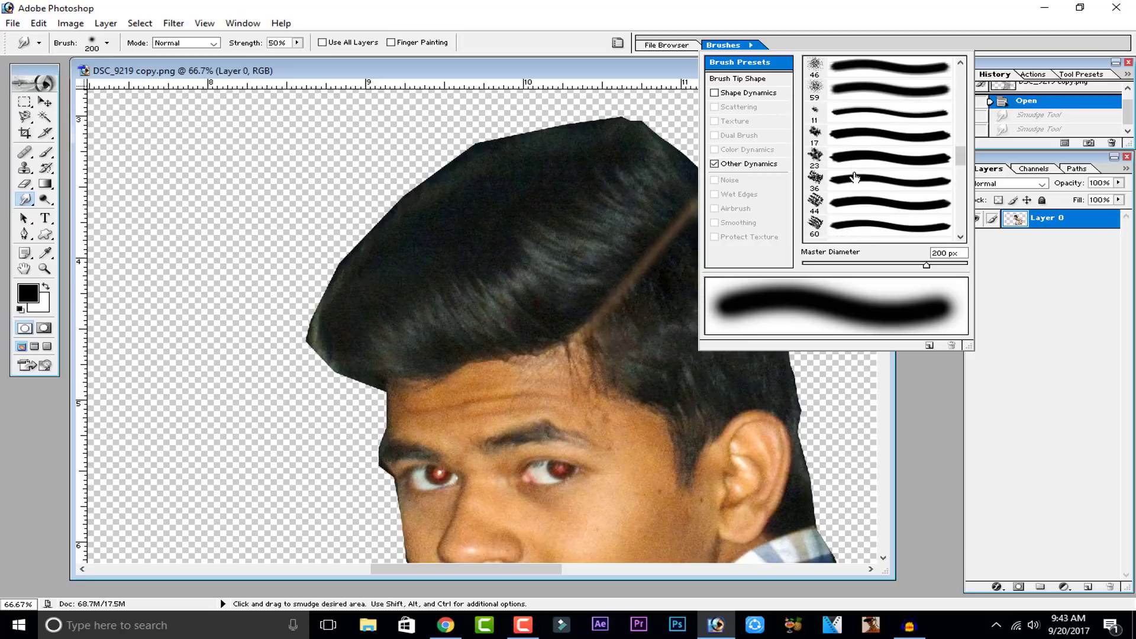
{"action": "scroll", "coordinate": [851, 207], "scroll_direction": "down", "scroll_amount": 1}
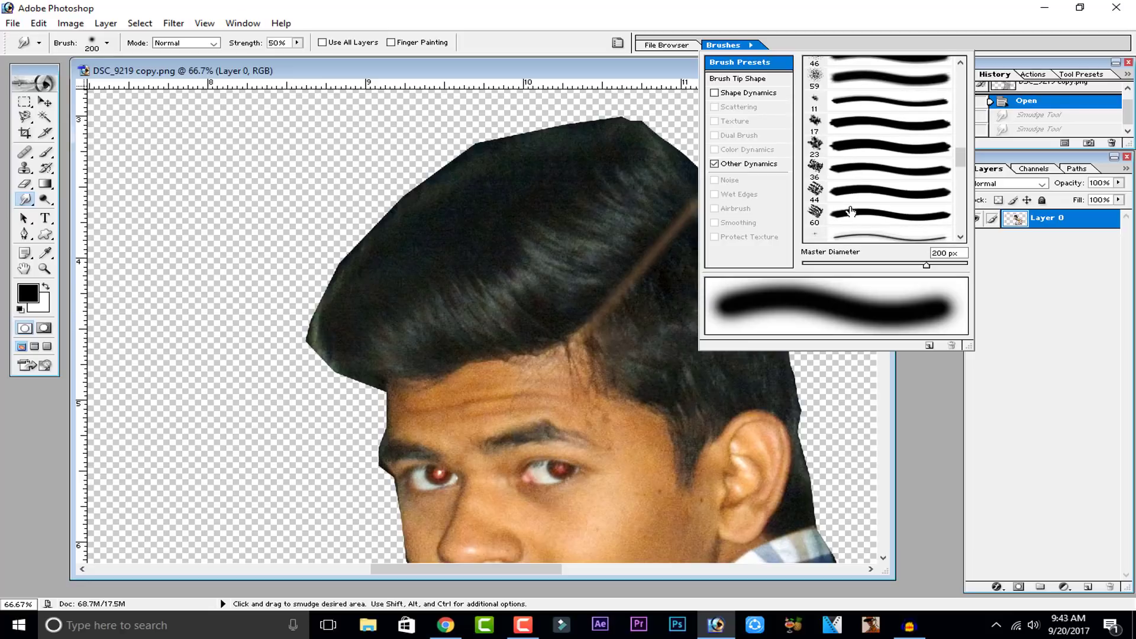
{"action": "left_click", "coordinate": [820, 211]}
{"action": "left_click", "coordinate": [821, 192]}
{"action": "left_click", "coordinate": [824, 169]}
{"action": "left_click", "coordinate": [825, 148]}
{"action": "left_click", "coordinate": [831, 125]}
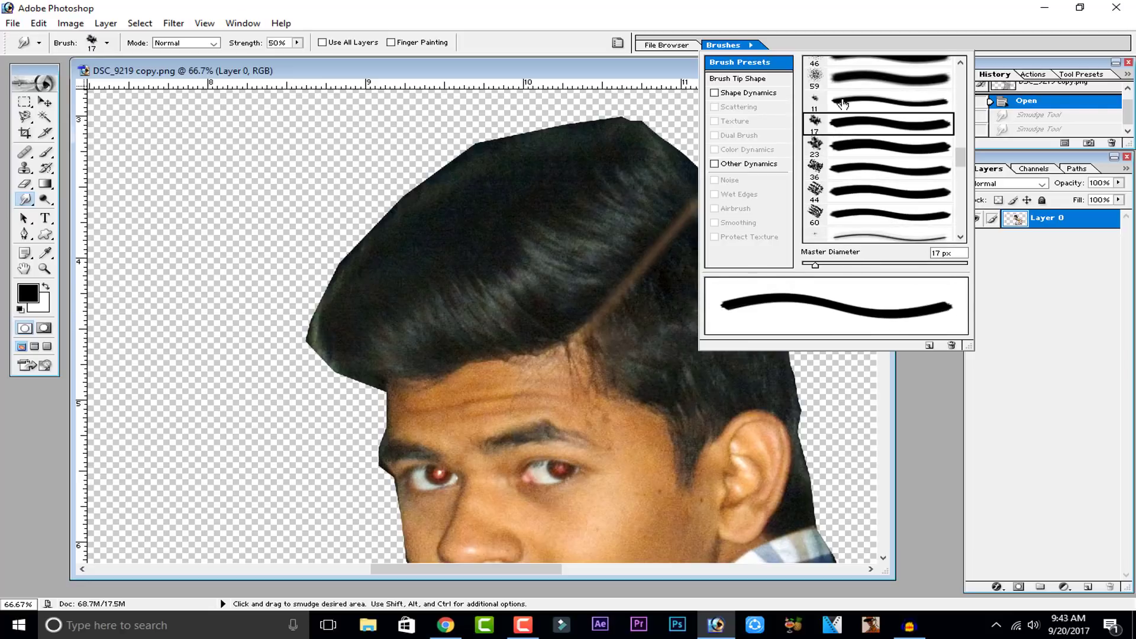
{"action": "left_click", "coordinate": [843, 103]}
{"action": "scroll", "coordinate": [856, 181], "scroll_direction": "down", "scroll_amount": 8}
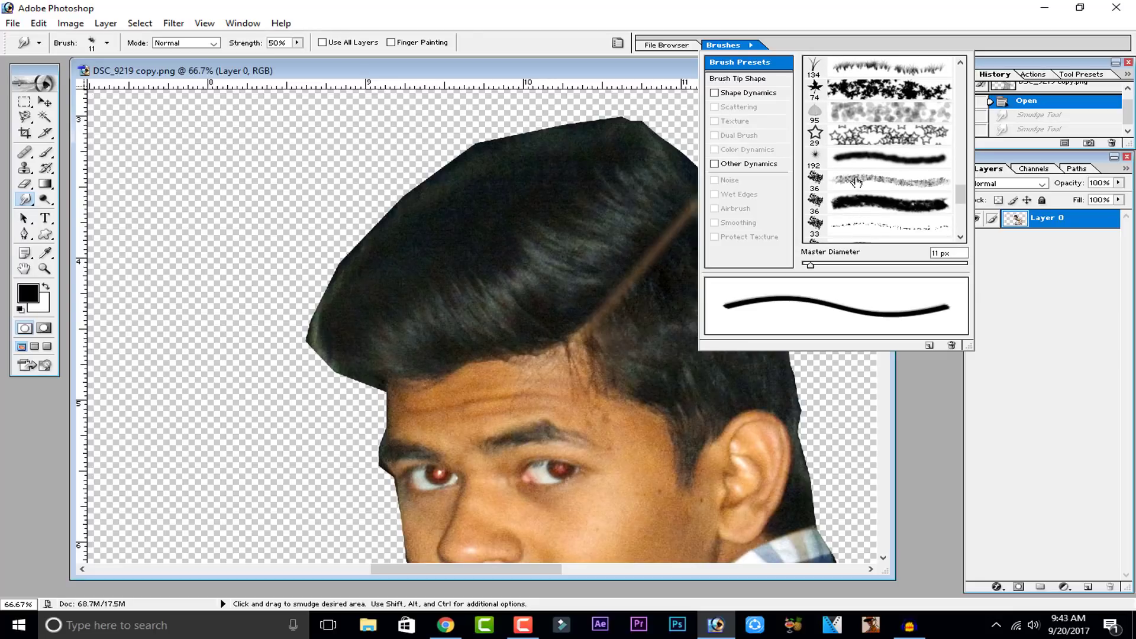
{"action": "left_click", "coordinate": [856, 181]}
{"action": "left_click", "coordinate": [854, 204]}
{"action": "scroll", "coordinate": [852, 211], "scroll_direction": "down", "scroll_amount": 3}
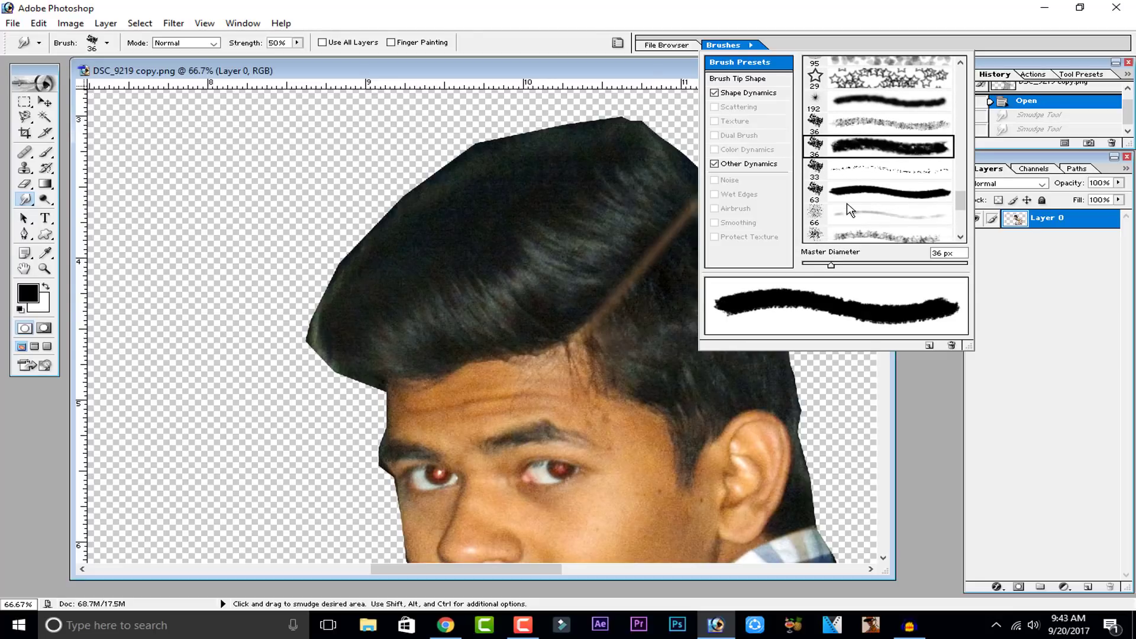
{"action": "scroll", "coordinate": [849, 211], "scroll_direction": "down", "scroll_amount": 6}
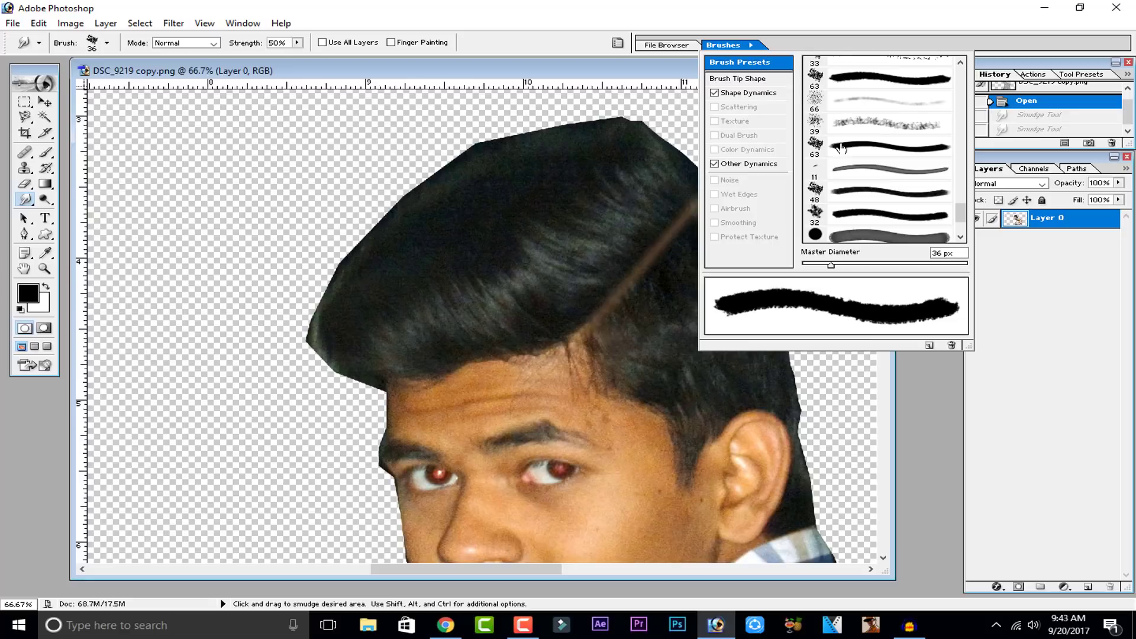
{"action": "left_click", "coordinate": [842, 147]}
{"action": "scroll", "coordinate": [845, 160], "scroll_direction": "down", "scroll_amount": 3}
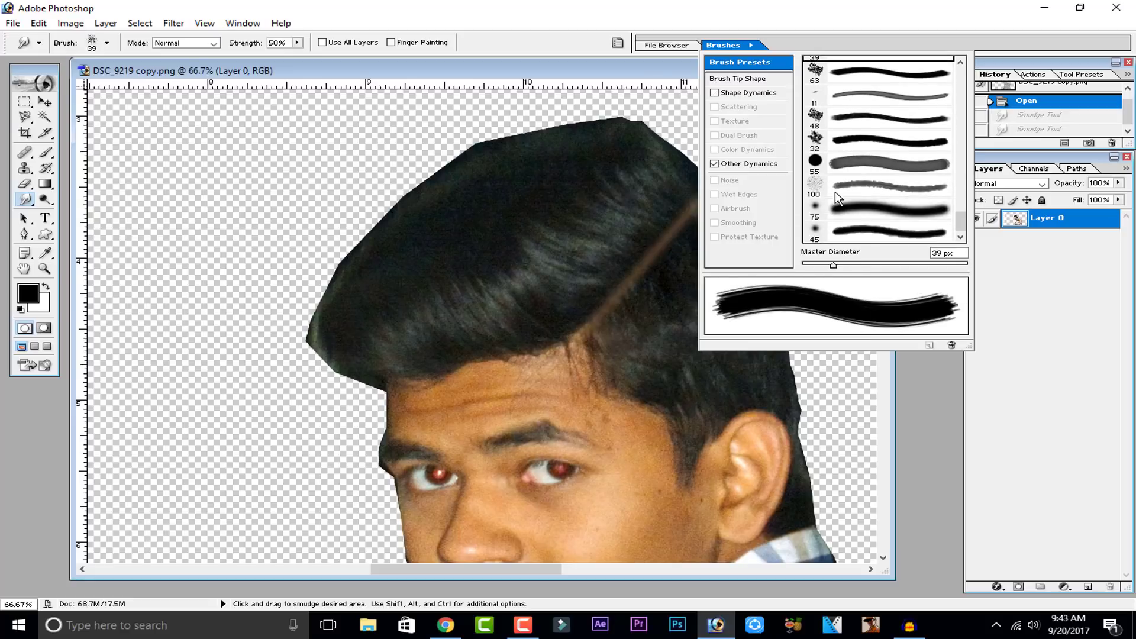
{"action": "left_click", "coordinate": [836, 192]}
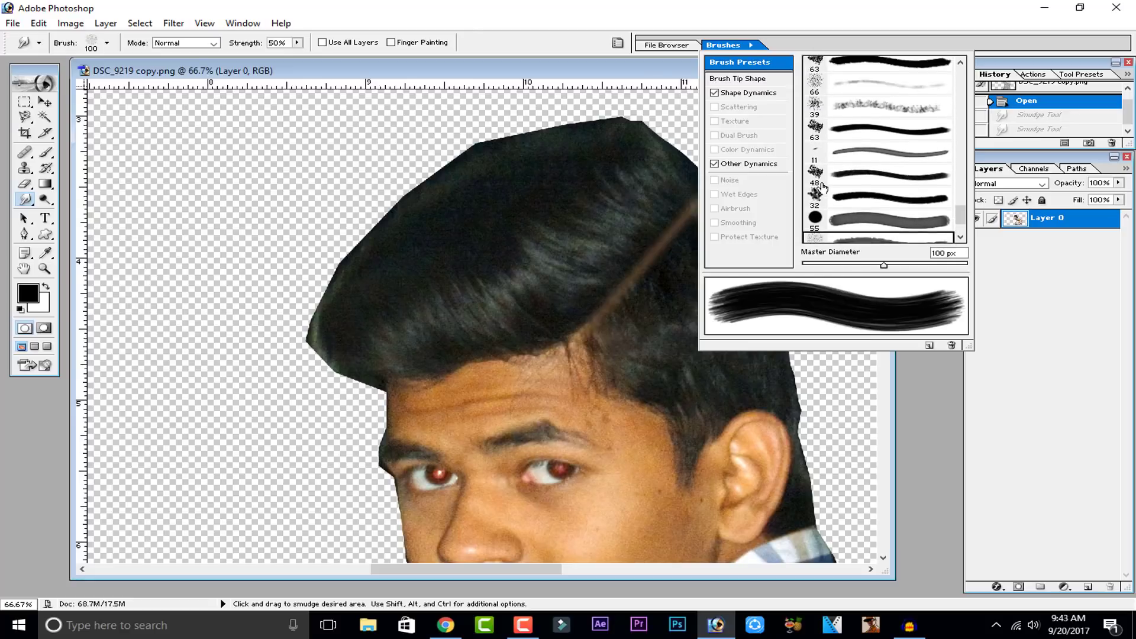
{"action": "scroll", "coordinate": [826, 187], "scroll_direction": "up", "scroll_amount": 18}
{"action": "scroll", "coordinate": [822, 187], "scroll_direction": "up", "scroll_amount": 10}
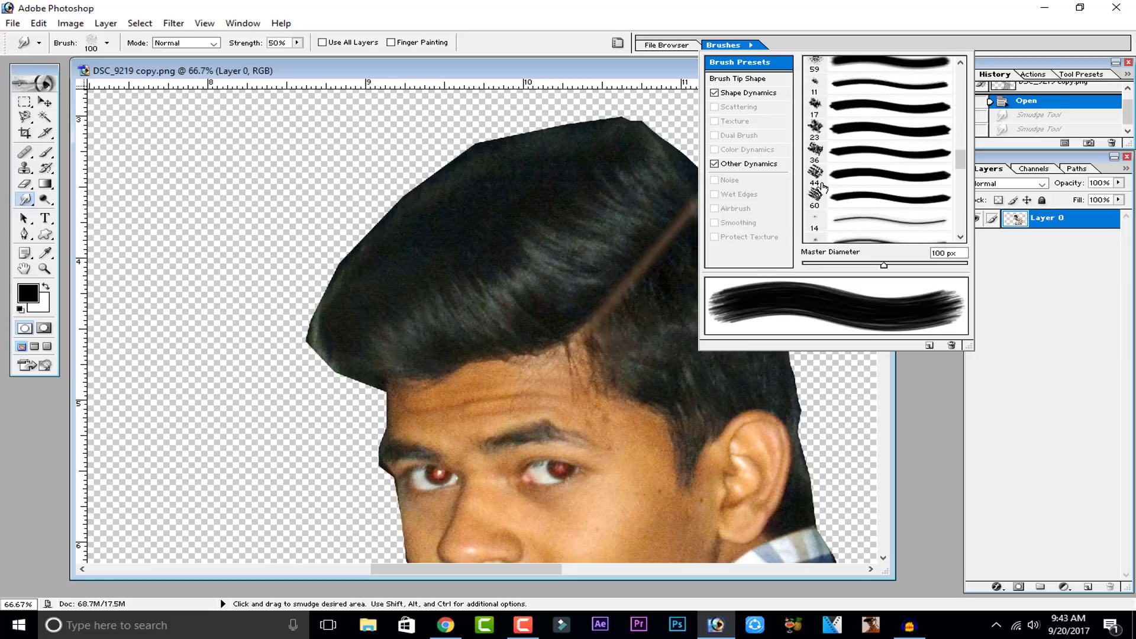
{"action": "scroll", "coordinate": [824, 187], "scroll_direction": "up", "scroll_amount": 8}
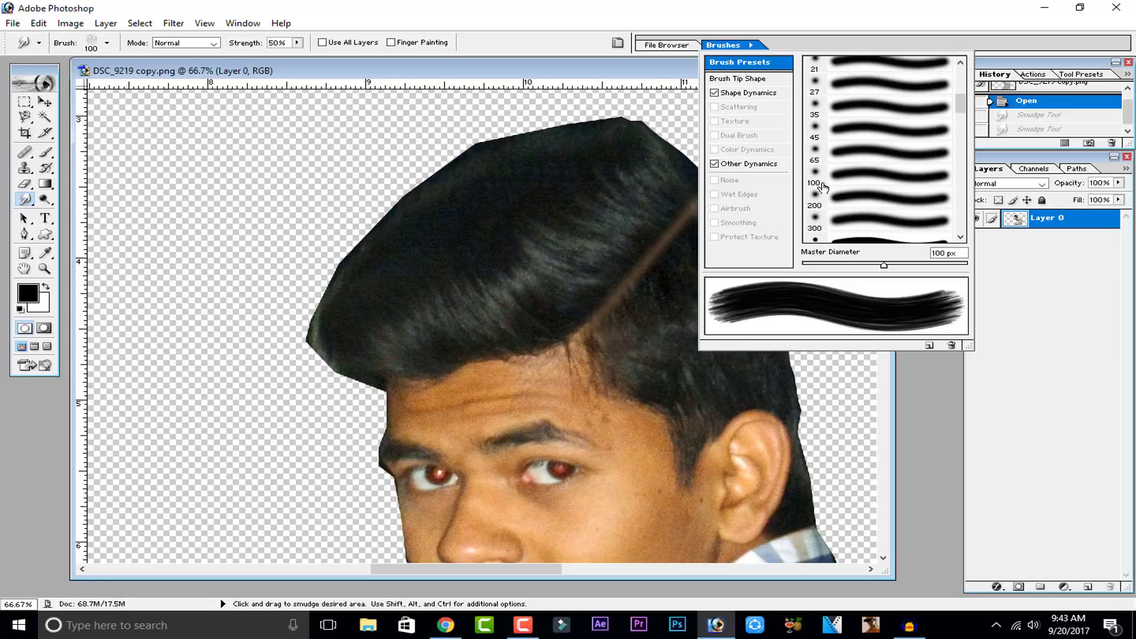
{"action": "scroll", "coordinate": [823, 187], "scroll_direction": "down", "scroll_amount": 6}
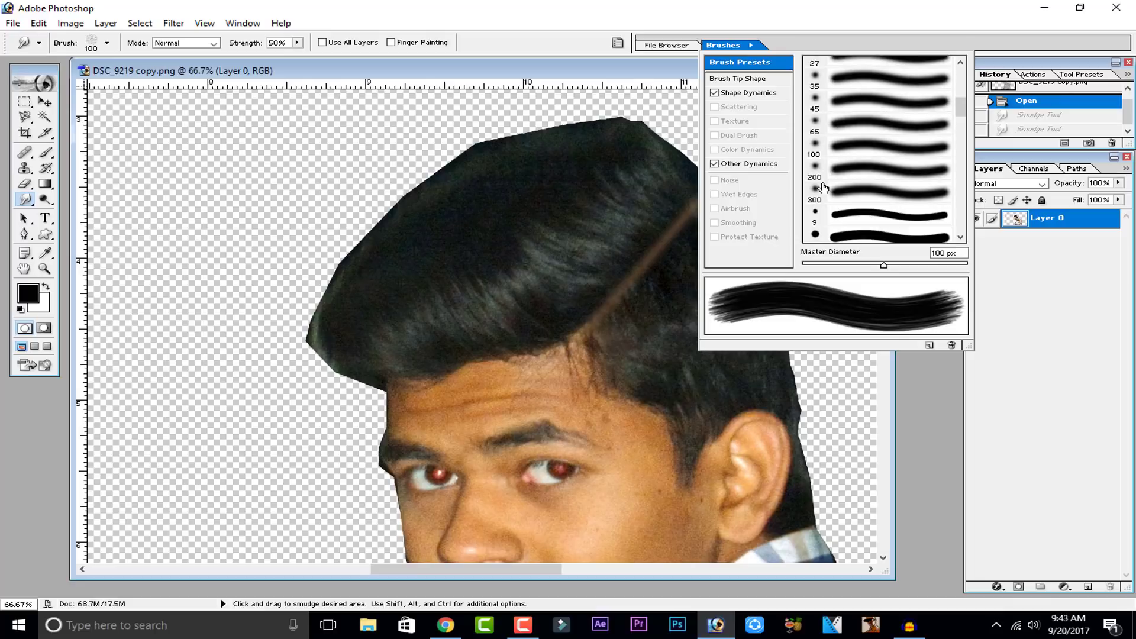
{"action": "scroll", "coordinate": [446, 241], "scroll_direction": "down", "scroll_amount": 1}
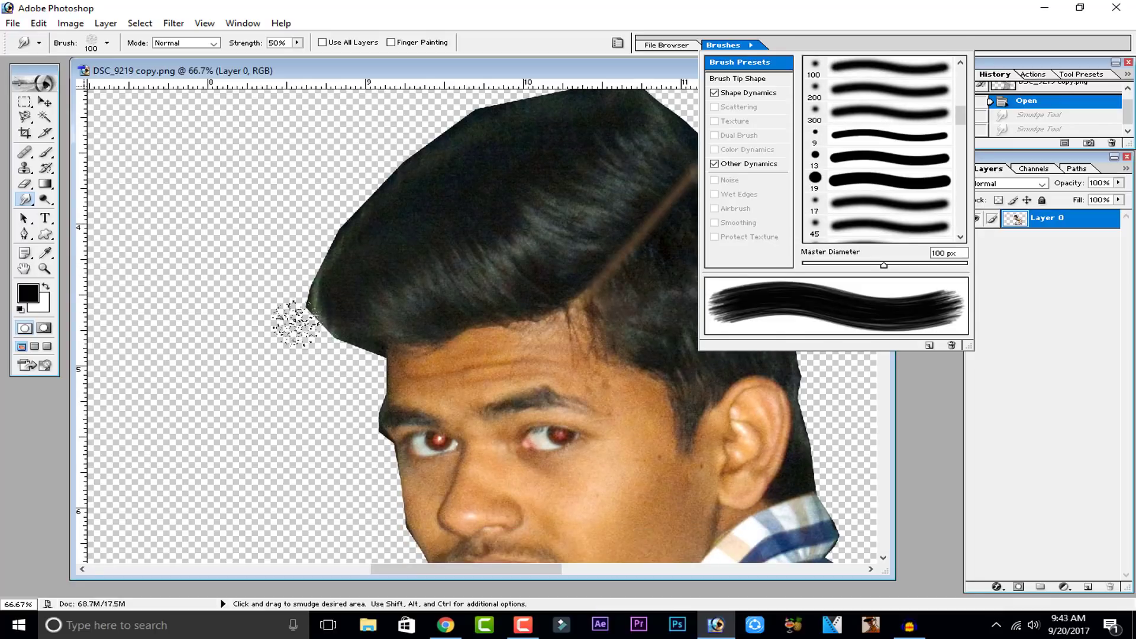
Step: Smudge the hair's outer edges on the left, top and right side to soften the cutout outline
{"action": "left_click", "coordinate": [254, 333]}
{"action": "mouse_move", "coordinate": [352, 340]}
{"action": "left_mouse_down"}
{"action": "mouse_move", "coordinate": [319, 332]}
{"action": "mouse_move", "coordinate": [302, 306]}
{"action": "mouse_move", "coordinate": [346, 205]}
{"action": "left_mouse_up"}
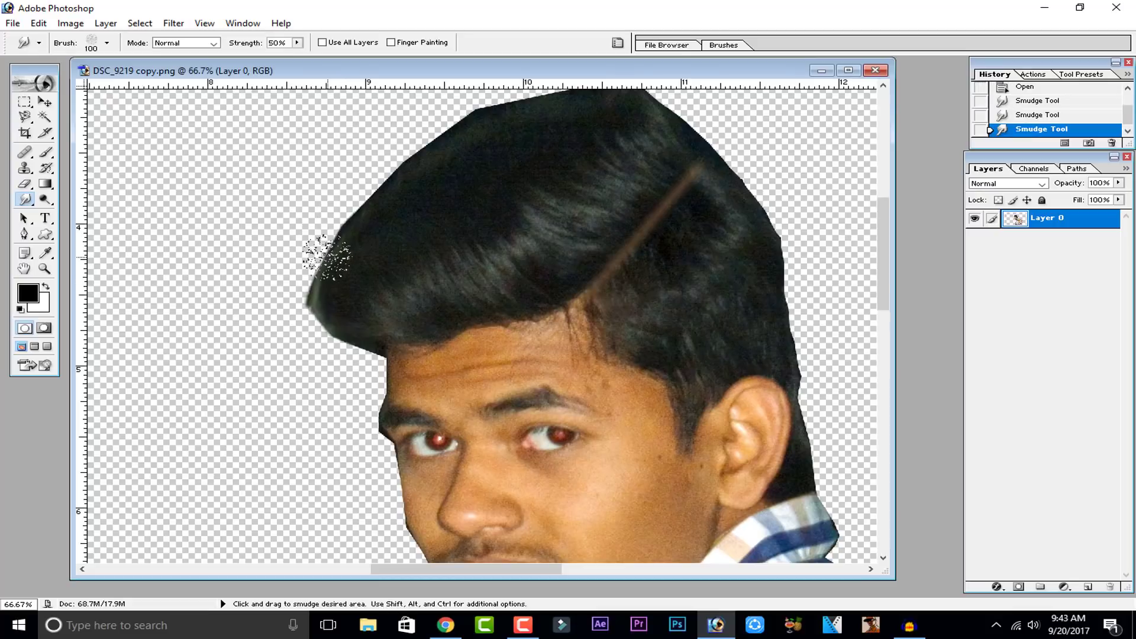
{"action": "left_click_drag", "start_coordinate": [325, 259], "coordinate": [361, 201]}
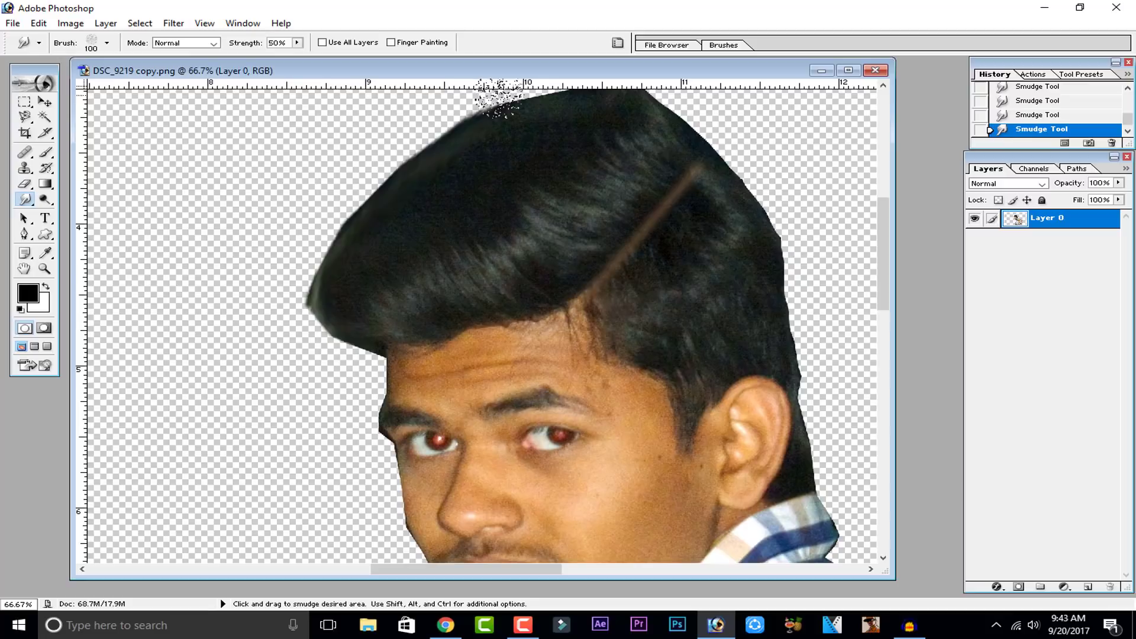
{"action": "left_click_drag", "start_coordinate": [588, 213], "coordinate": [550, 262]}
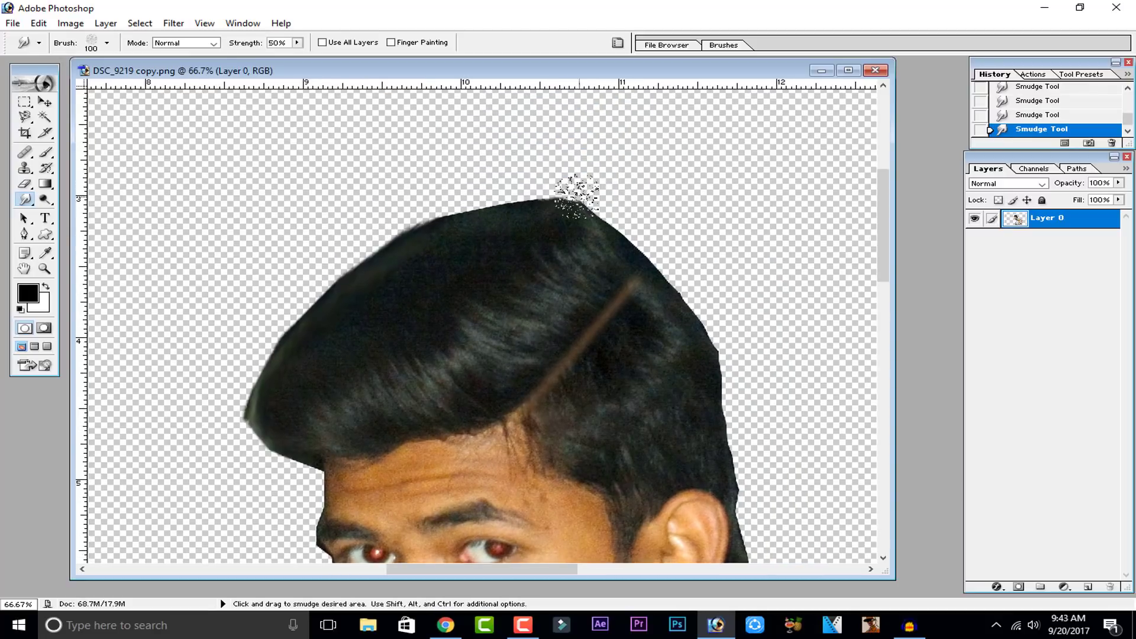
{"action": "left_click_drag", "start_coordinate": [565, 197], "coordinate": [626, 235]}
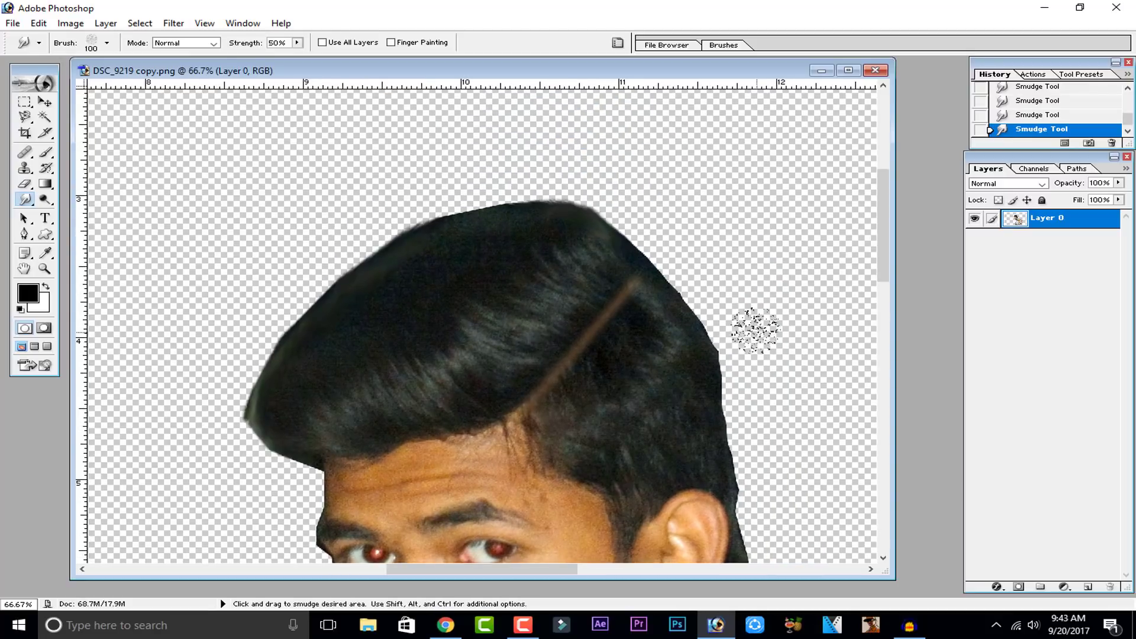
{"action": "mouse_move", "coordinate": [673, 272]}
{"action": "left_mouse_down"}
{"action": "mouse_move", "coordinate": [721, 352]}
{"action": "mouse_move", "coordinate": [761, 503]}
{"action": "mouse_move", "coordinate": [672, 301]}
{"action": "left_mouse_up"}
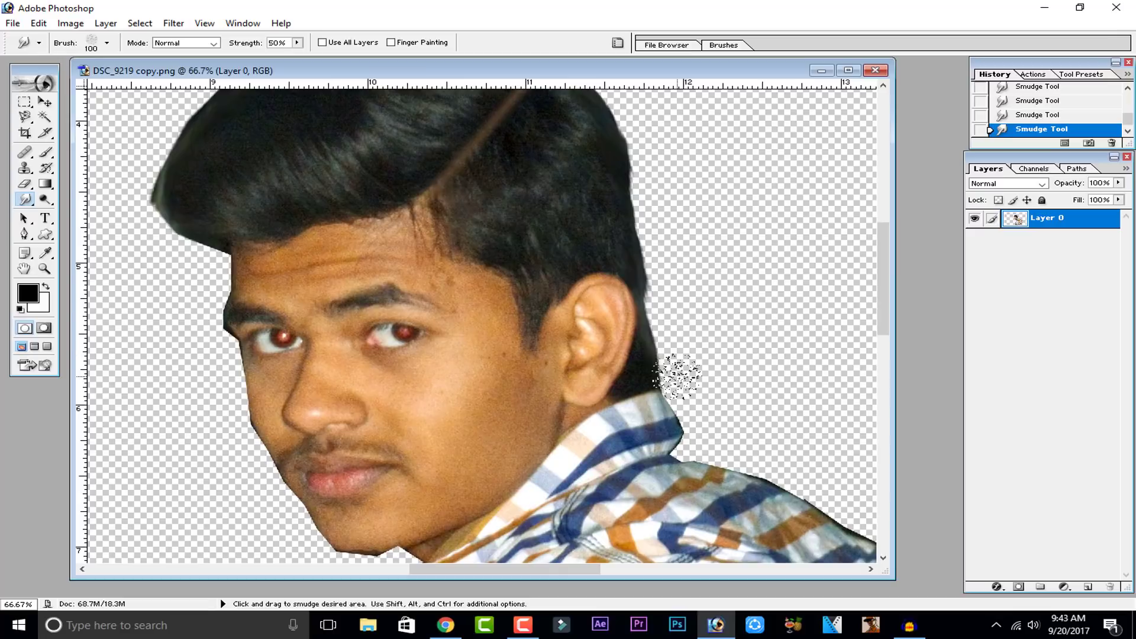
Step: Try smudging the hair beside the ear at 100% strength, then undo that stroke
{"action": "left_click", "coordinate": [298, 44]}
{"action": "left_click_drag", "start_coordinate": [300, 60], "coordinate": [351, 63]}
{"action": "left_click_drag", "start_coordinate": [633, 149], "coordinate": [671, 320]}
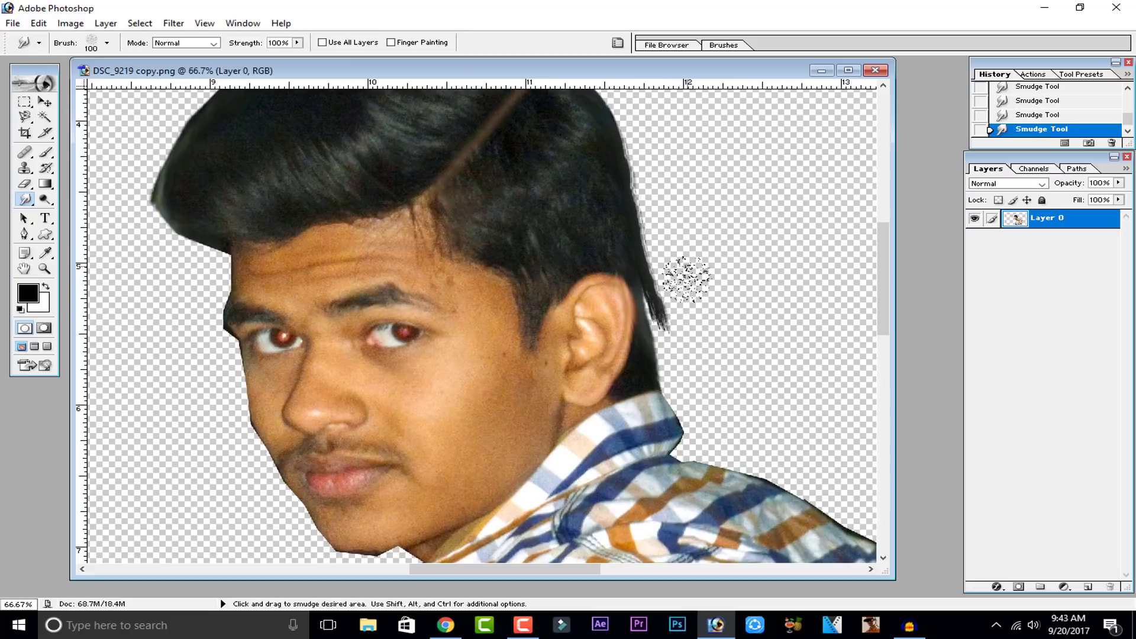
{"action": "key", "text": "ctrl+z"}
Step: Set the Smudge strength to 52% and smudge the hair edges behind the ear and along the top
{"action": "left_click", "coordinate": [298, 43]}
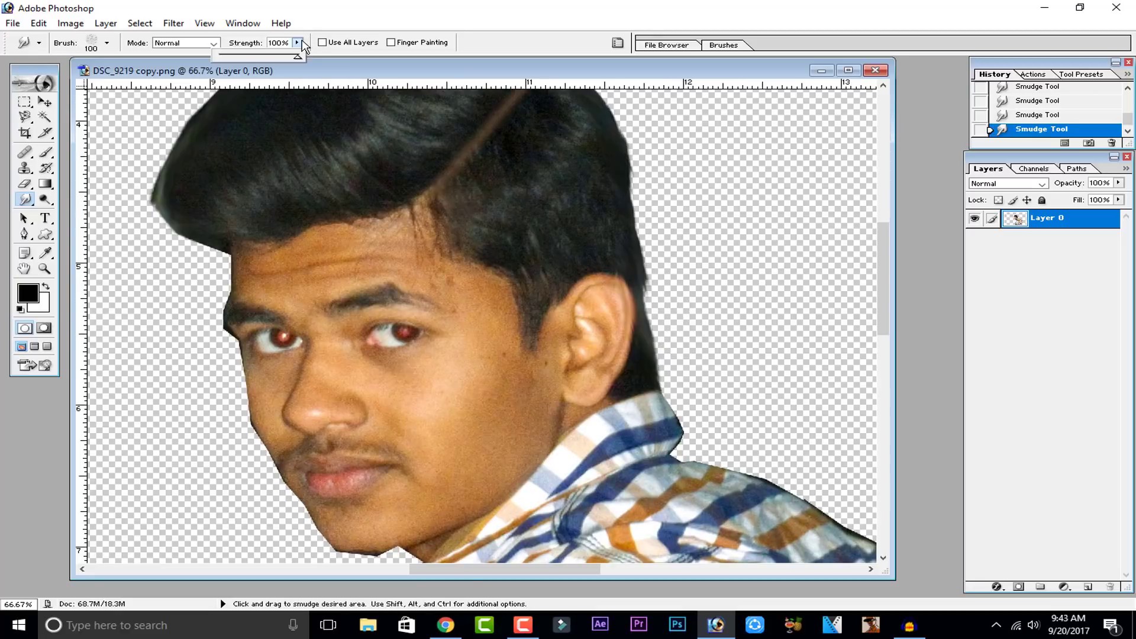
{"action": "left_click_drag", "start_coordinate": [769, 214], "coordinate": [787, 269]}
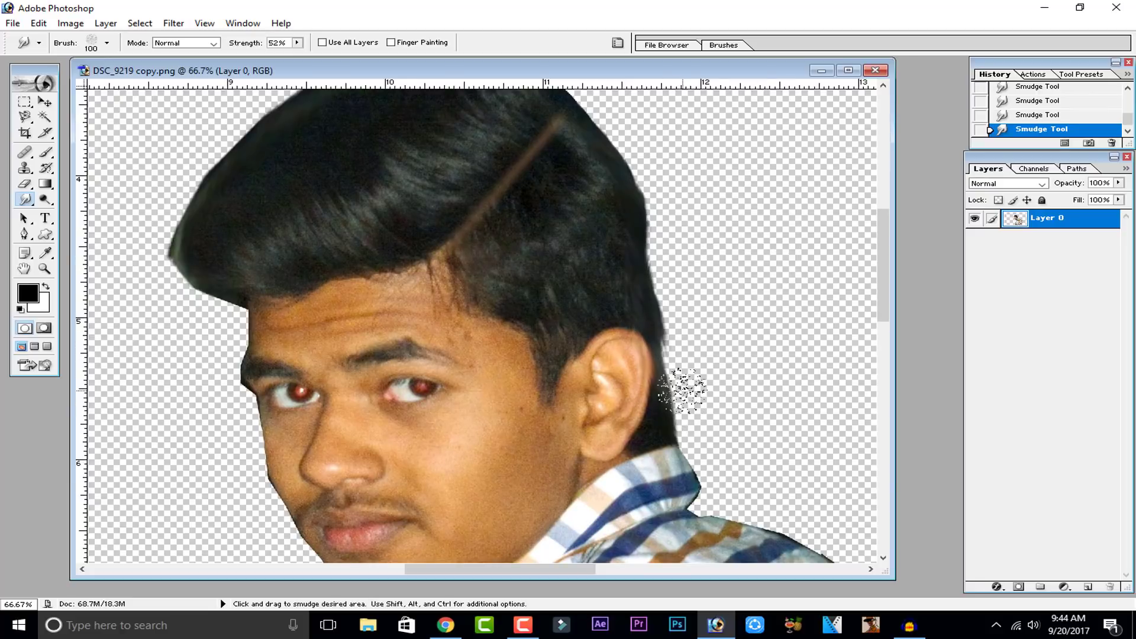
{"action": "left_click_drag", "start_coordinate": [651, 190], "coordinate": [726, 285]}
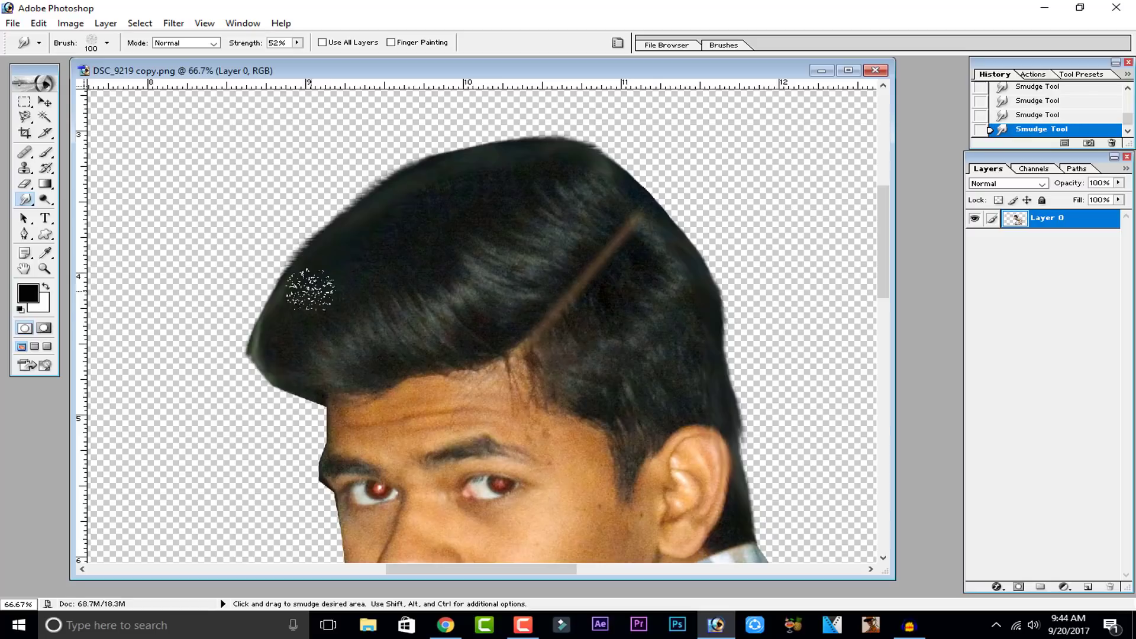
Step: Zoom out on the cutout and compare the current smudged hair with an earlier History state before returning to the latest state
{"action": "key", "text": "ctrl+minus"}
{"action": "key", "text": "ctrl+minus"}
{"action": "key", "text": "ctrl+minus"}
{"action": "key", "text": "ctrl+minus"}
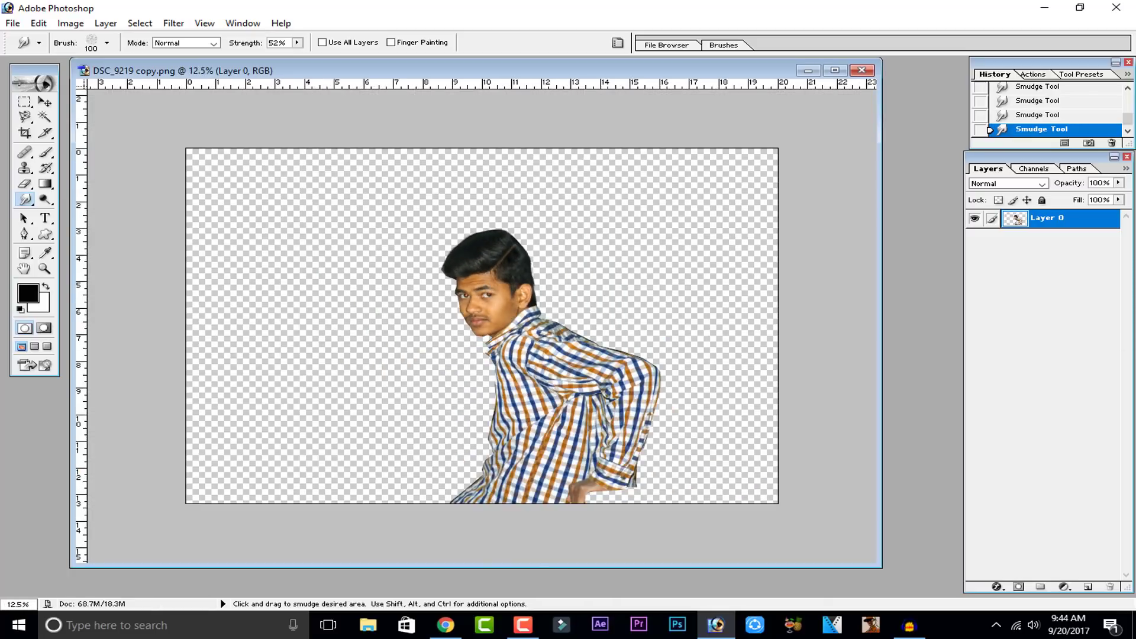
{"action": "scroll", "coordinate": [1077, 121], "scroll_direction": "up", "scroll_amount": 5}
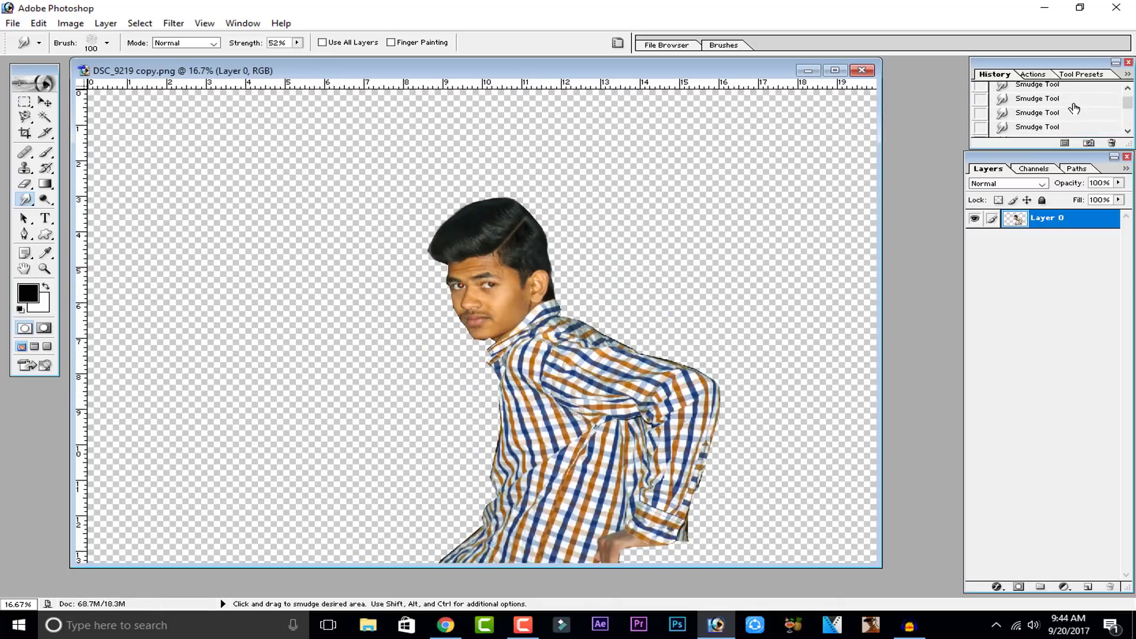
{"action": "left_click", "coordinate": [1054, 90]}
{"action": "scroll", "coordinate": [1065, 99], "scroll_direction": "down", "scroll_amount": 3}
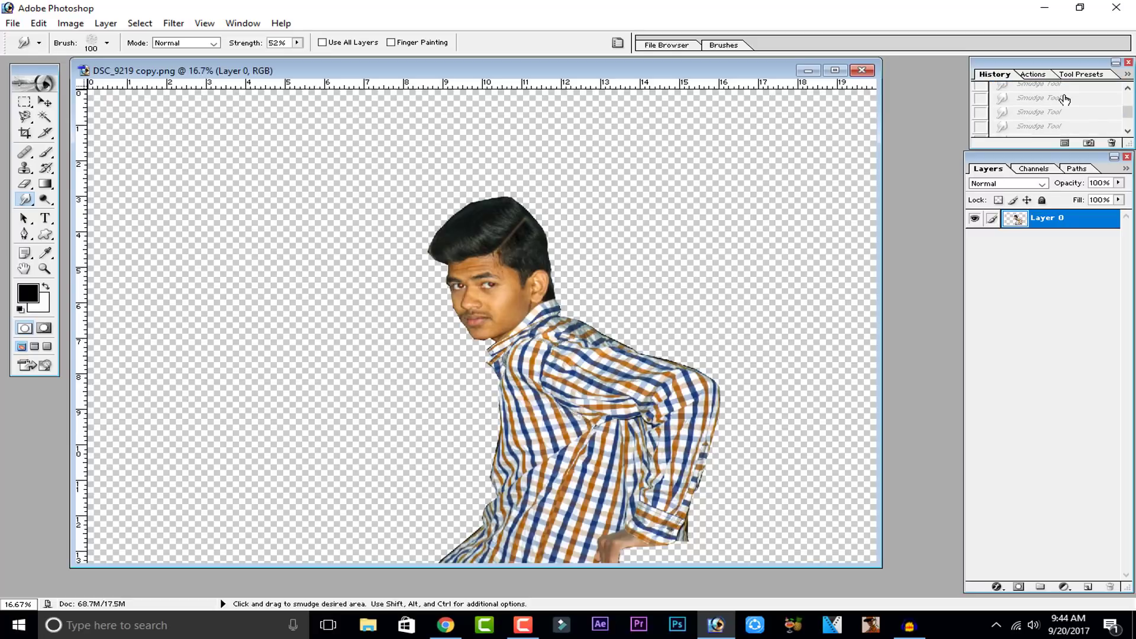
{"action": "left_click", "coordinate": [1053, 128]}
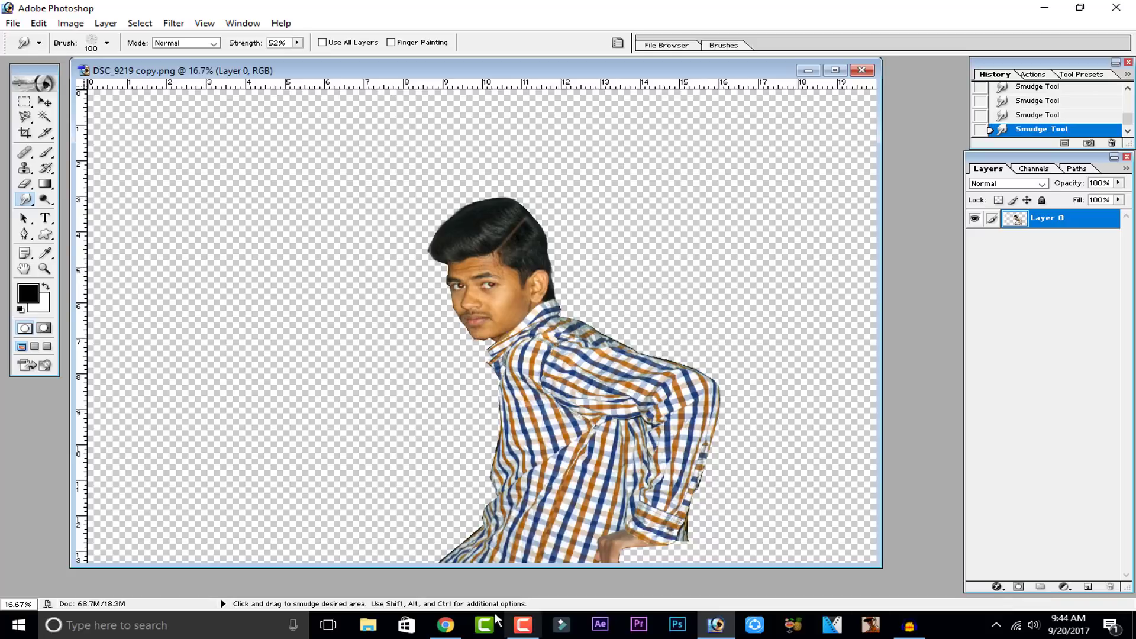
Step: Switch to the browser, open a new tab and open the YouTube Creator Studio dashboard's Video Manager
{"action": "left_click", "coordinate": [445, 625]}
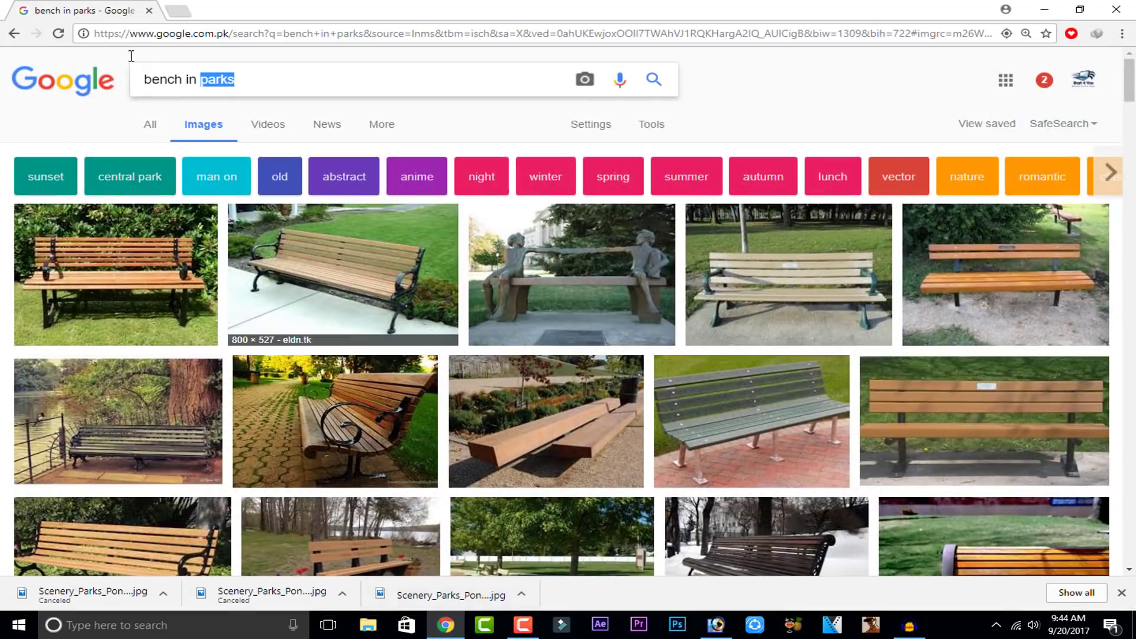
{"action": "left_click", "coordinate": [178, 10]}
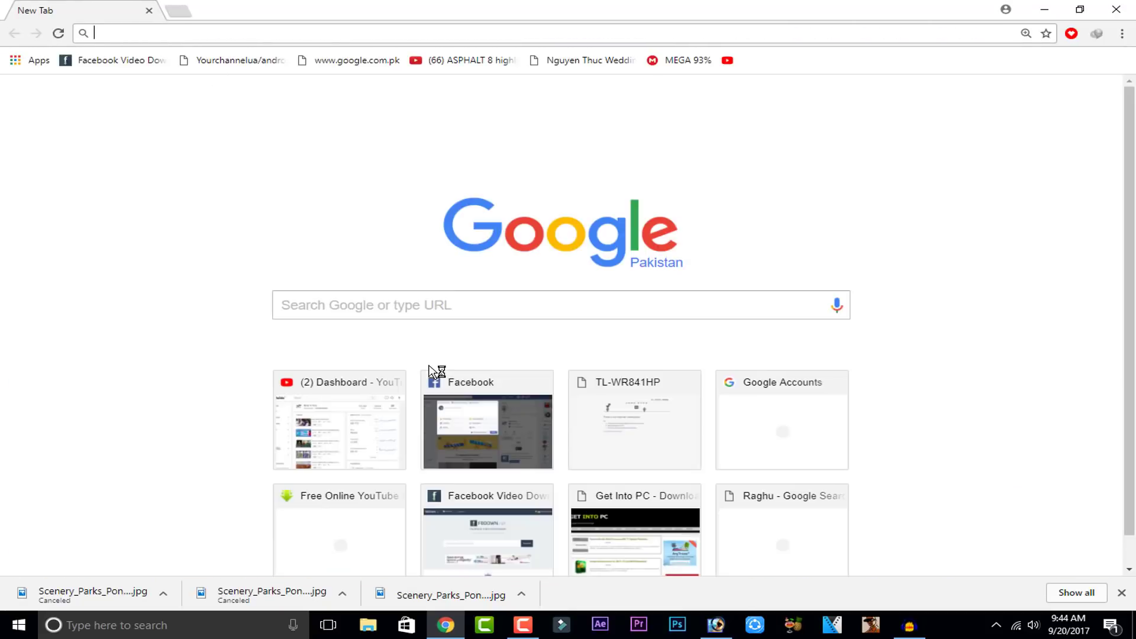
{"action": "left_click", "coordinate": [356, 436]}
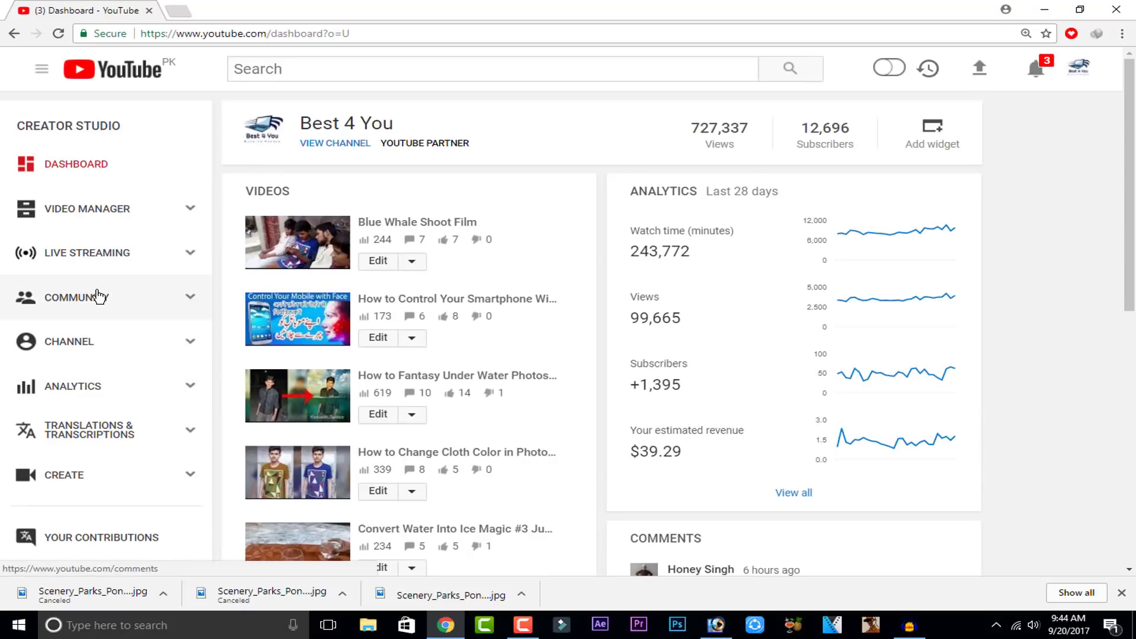
{"action": "left_click", "coordinate": [118, 212]}
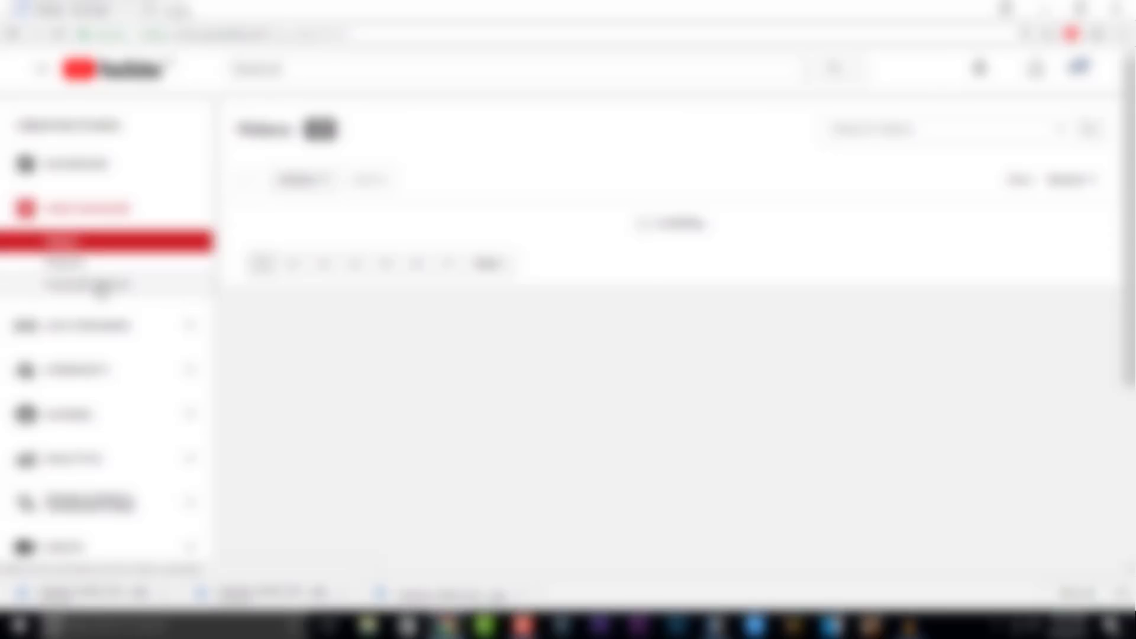
{"action": "left_click", "coordinate": [100, 286]}
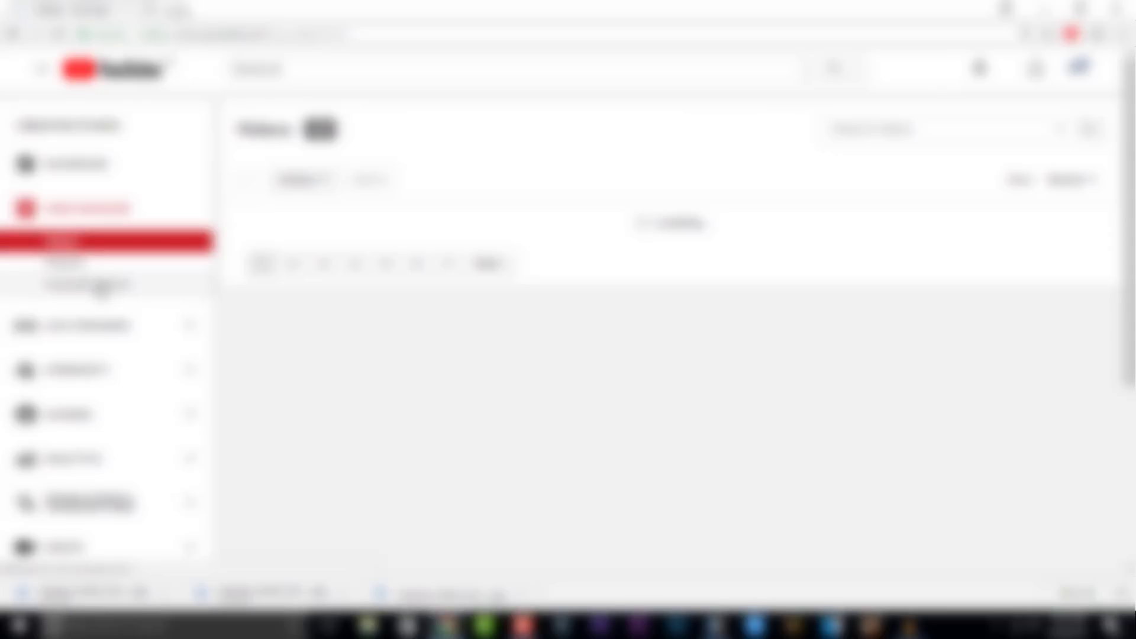